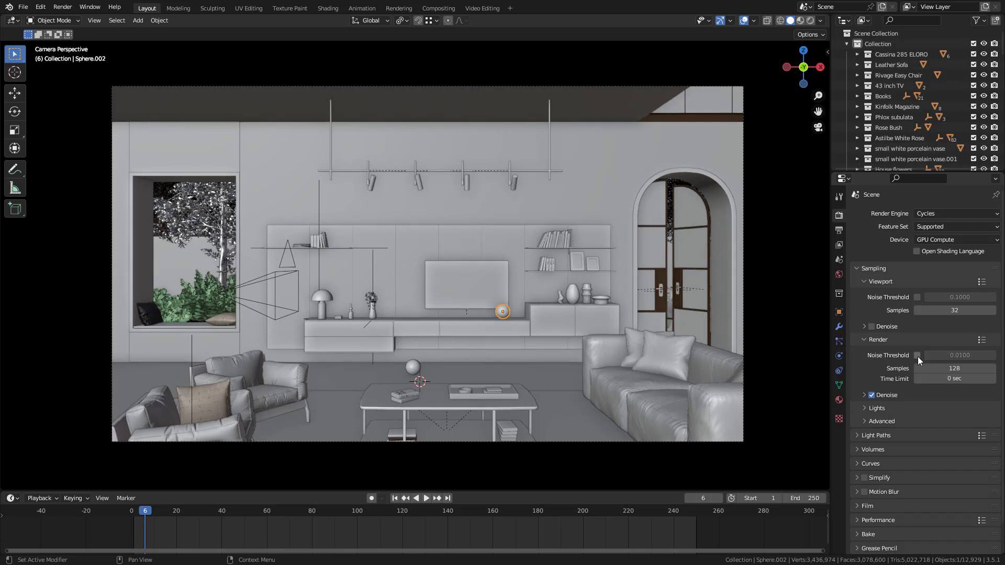
Enable the noise threshold for the final render and set it to 0.1
click(959, 355)
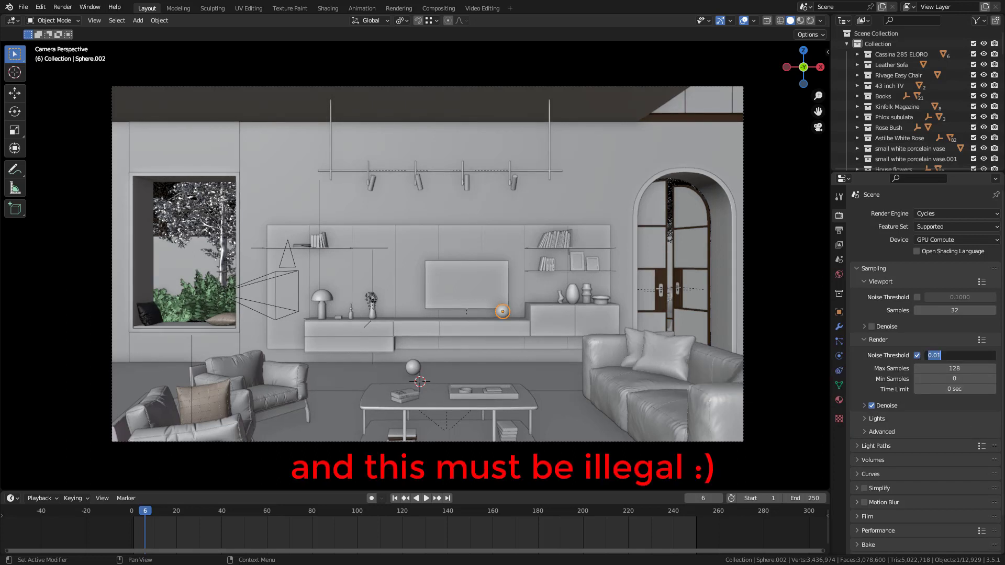
key(BackSpace)
text(0.1)
key(Return)
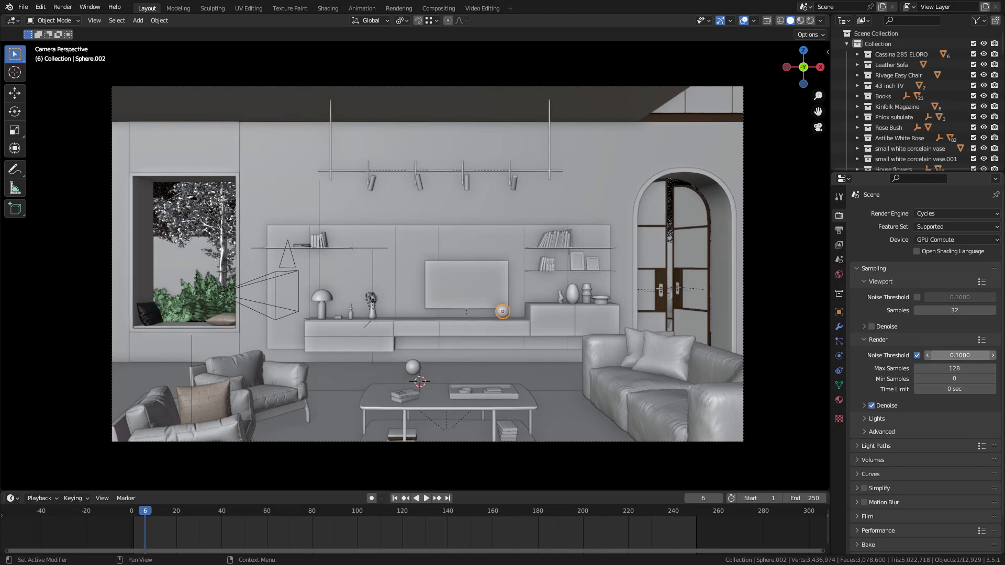
Set the render noise threshold to 0.01
click(960, 355)
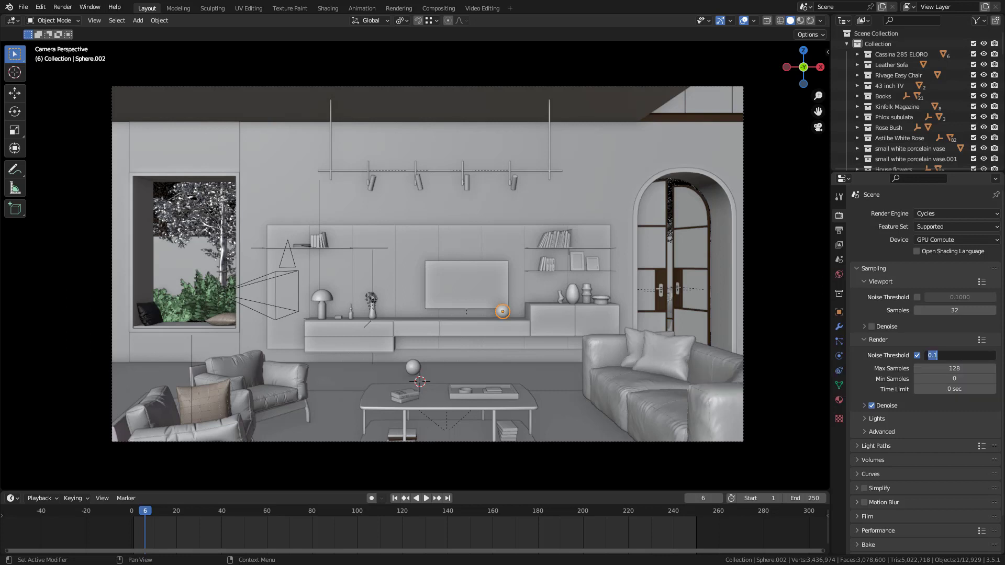
text(.01)
key(Return)
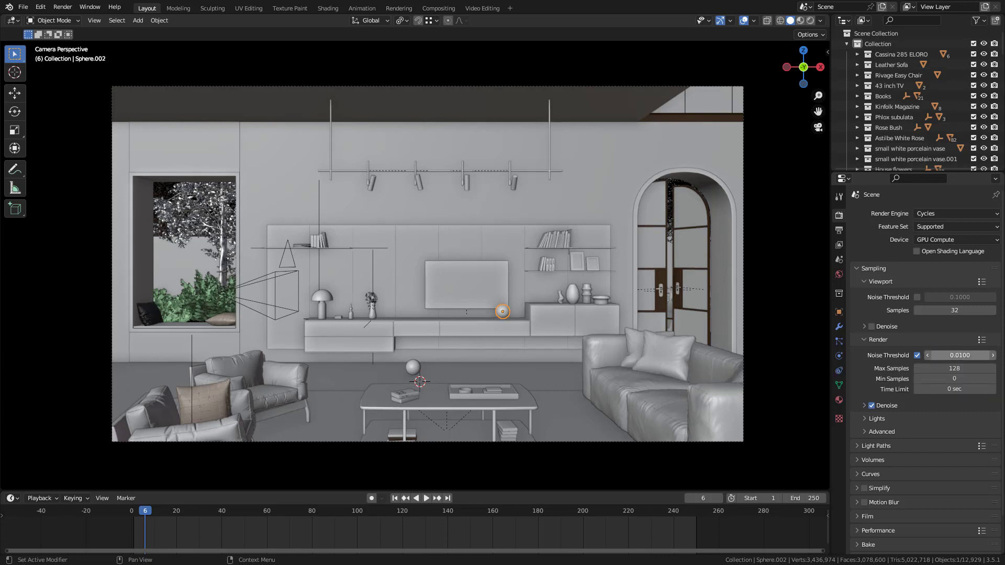
Set the render noise threshold back to 0.1
click(956, 356)
text(.1)
key(Return)
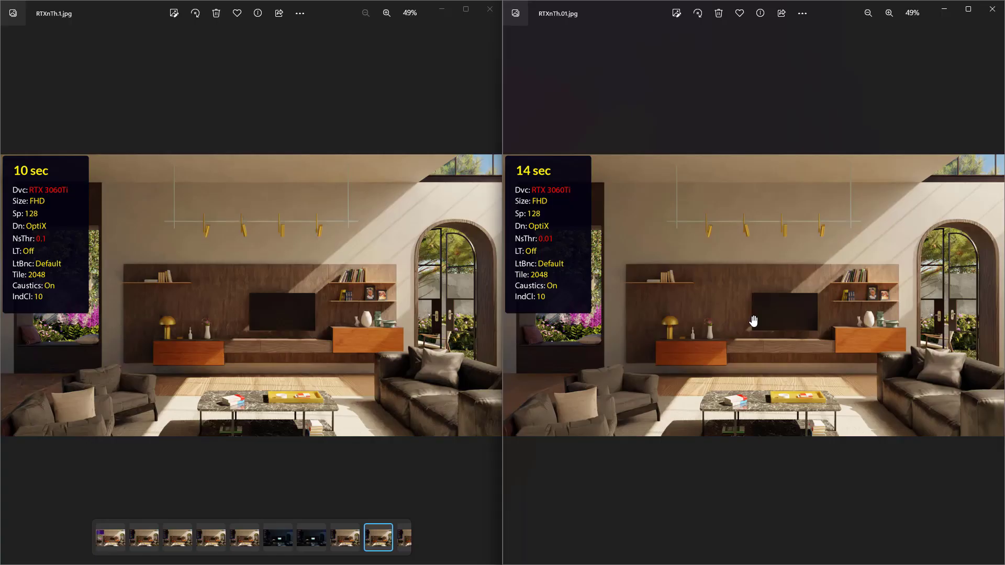
In the photo viewer, compare the settings overlays and window side of RTXnTh.1.jpg and RTXnTh.01.jpg up close
scroll(369, 376, up, 4)
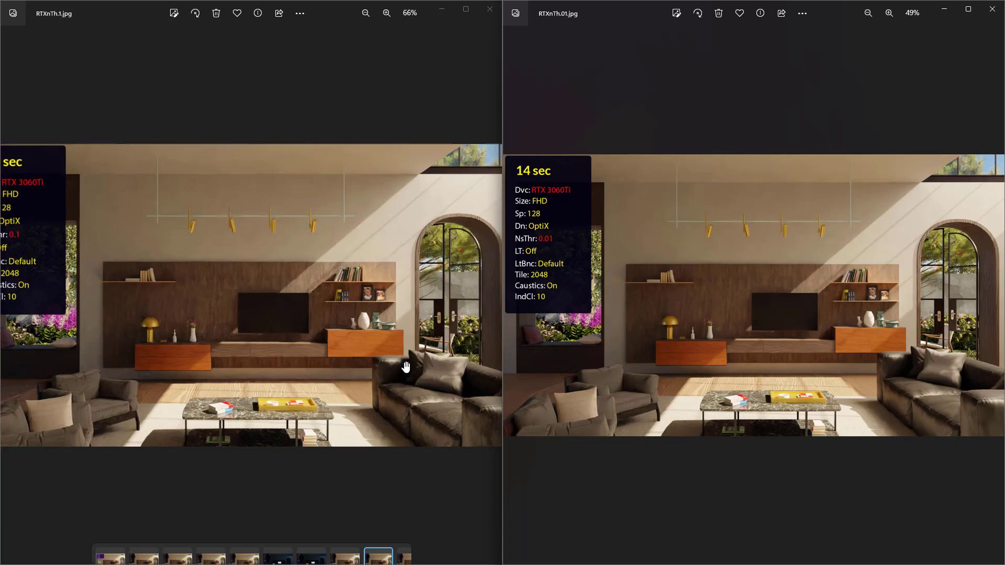
scroll(377, 382, down, 3)
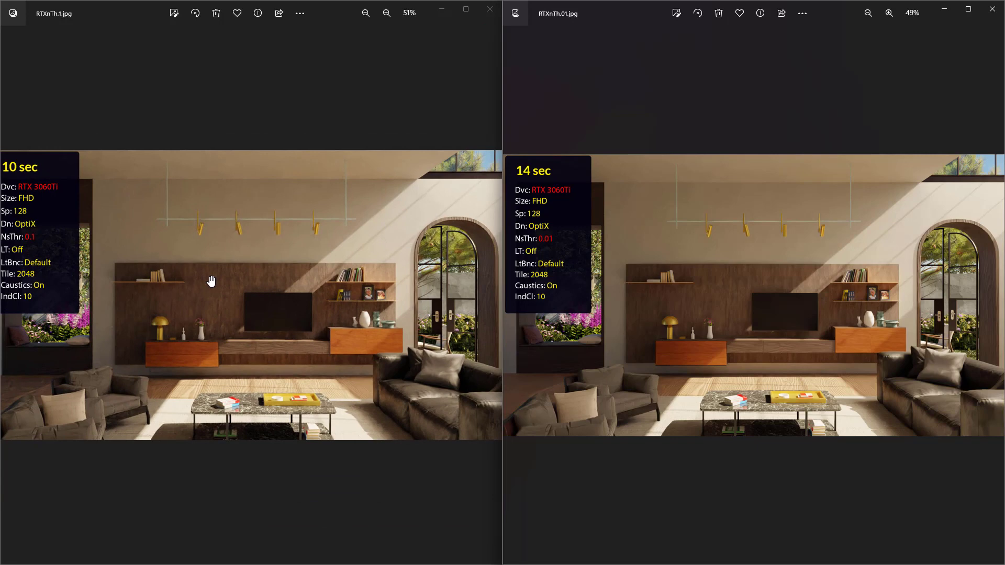
scroll(211, 283, up, 3)
drag(88, 244, 341, 243)
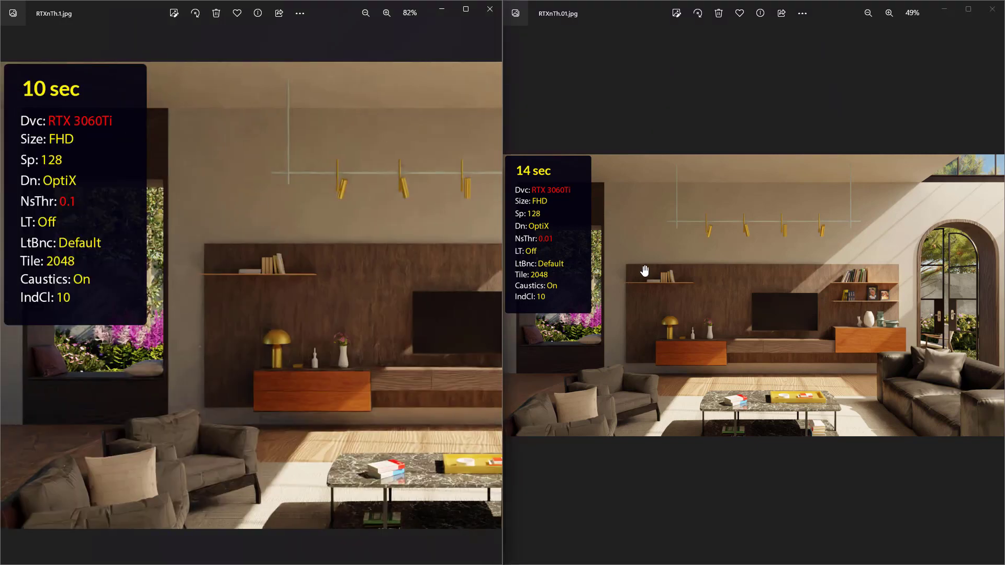
scroll(599, 282, up, 3)
drag(600, 282, 810, 262)
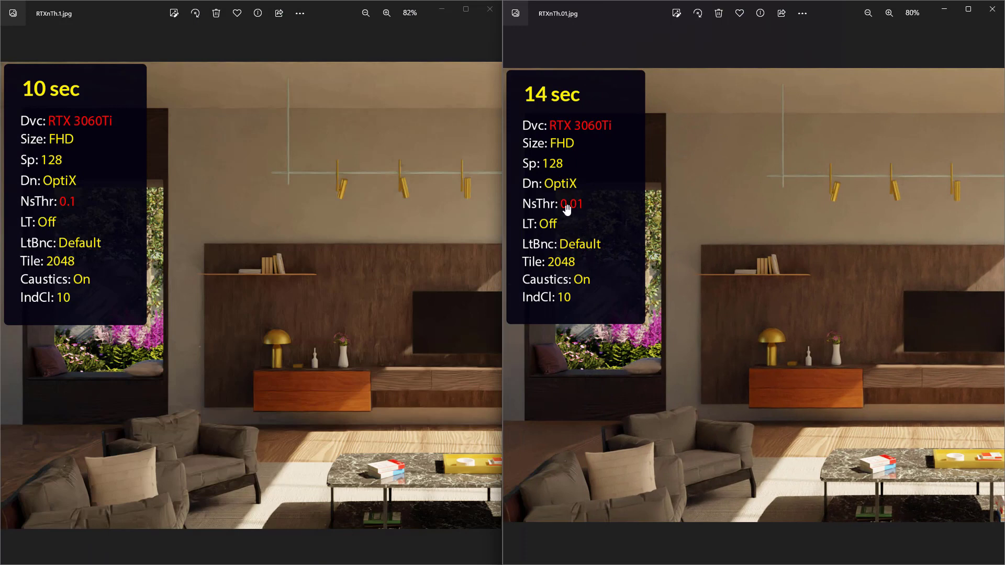
scroll(578, 209, up, 2)
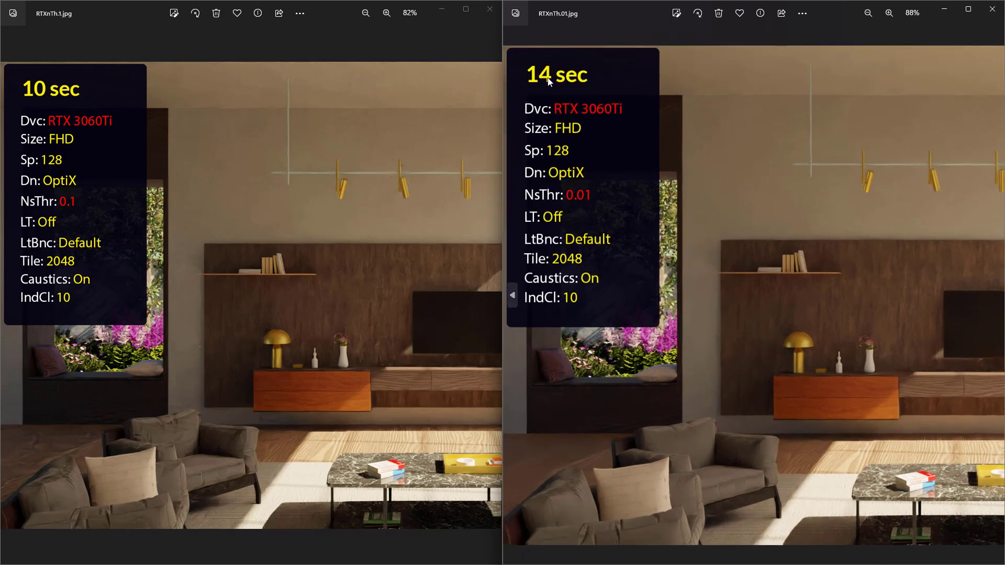
scroll(73, 125, up, 1)
scroll(366, 387, up, 1)
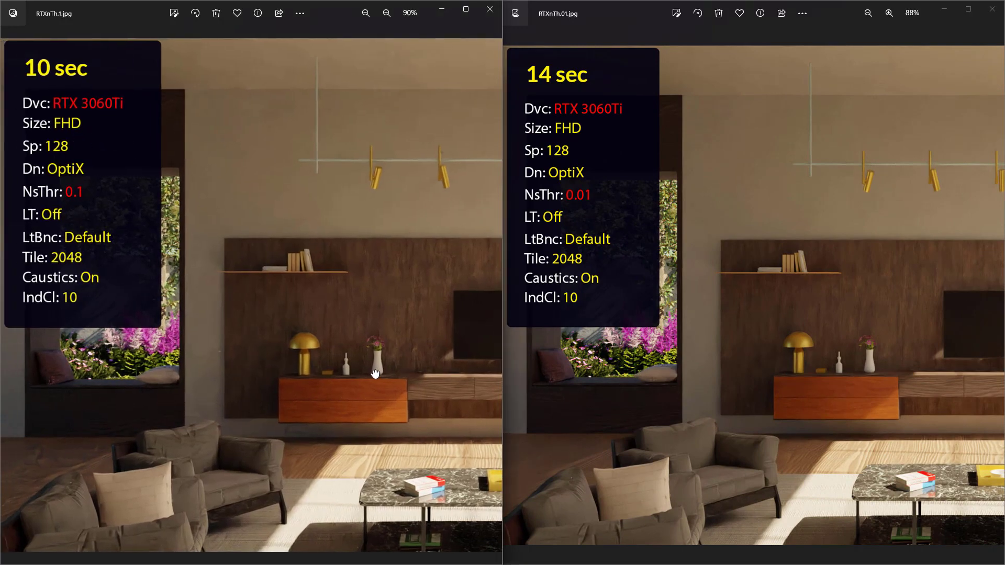
Examine the TV wall and arched door in RTXnTh.1.jpg, then return both renders to full view
drag(378, 368, 118, 351)
drag(307, 385, 202, 361)
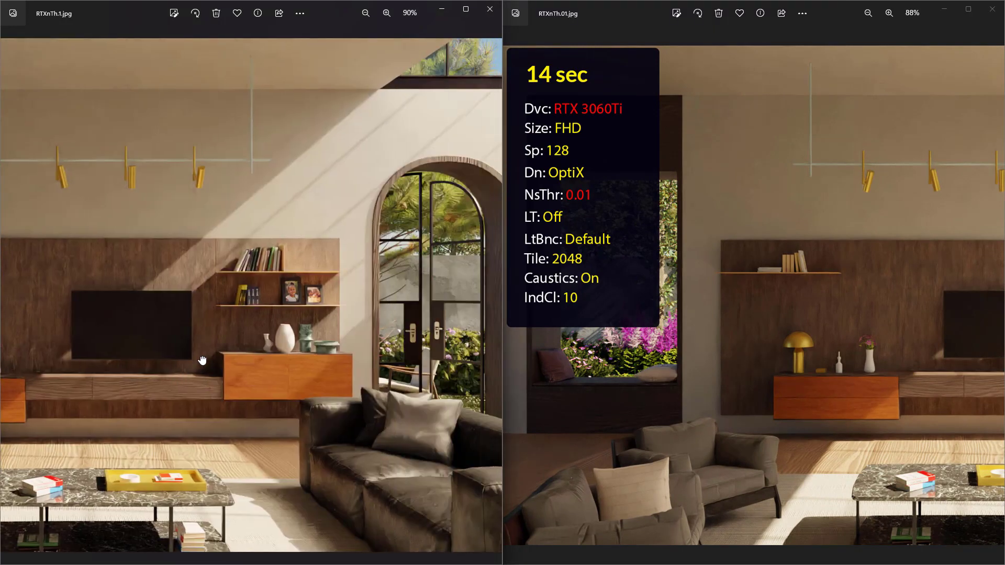
drag(911, 348, 659, 347)
scroll(719, 344, down, 4)
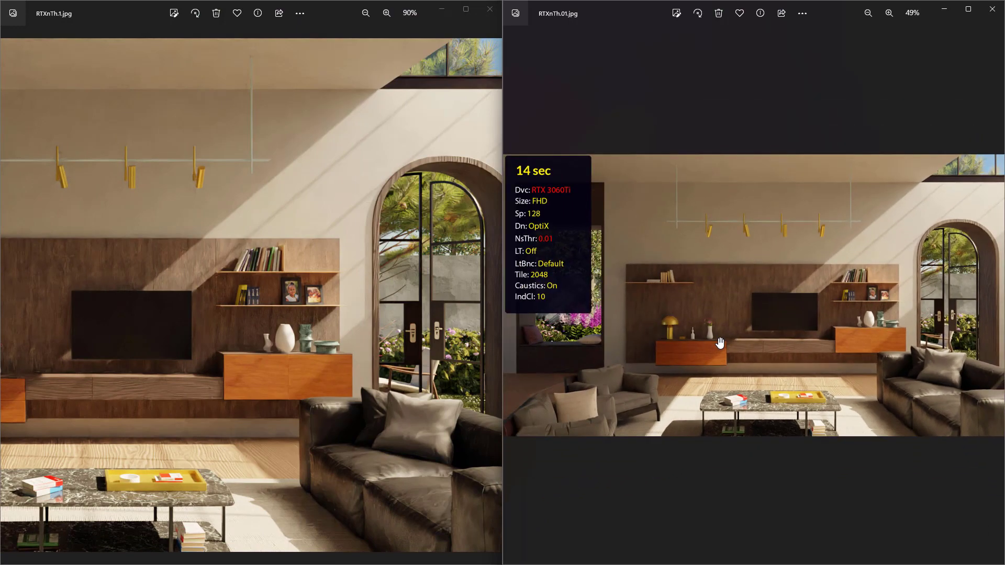
scroll(223, 313, down, 4)
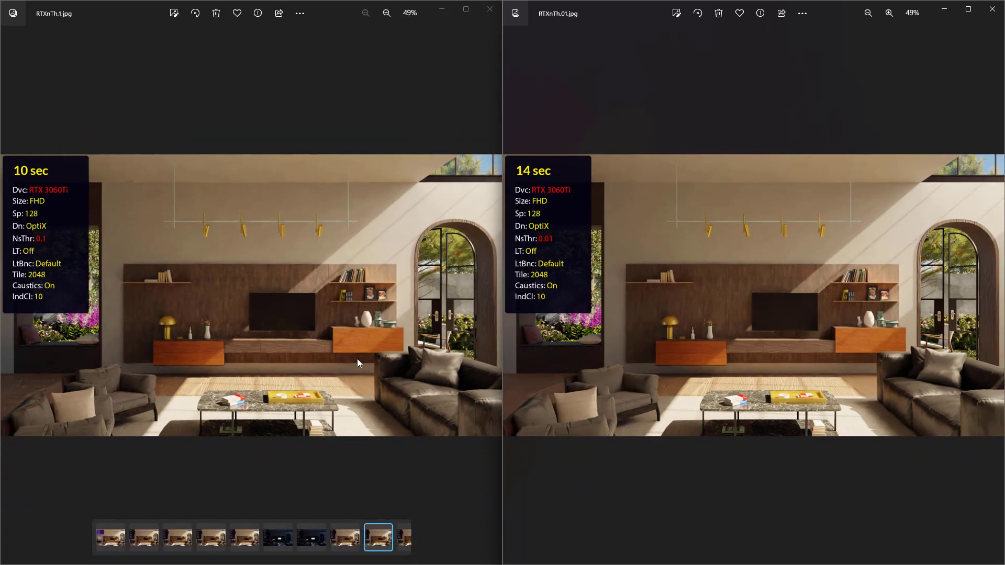
Compare the shelves, orange cabinet, arched door and leather sofa in both noise threshold renders at 110% zoom
scroll(376, 365, up, 5)
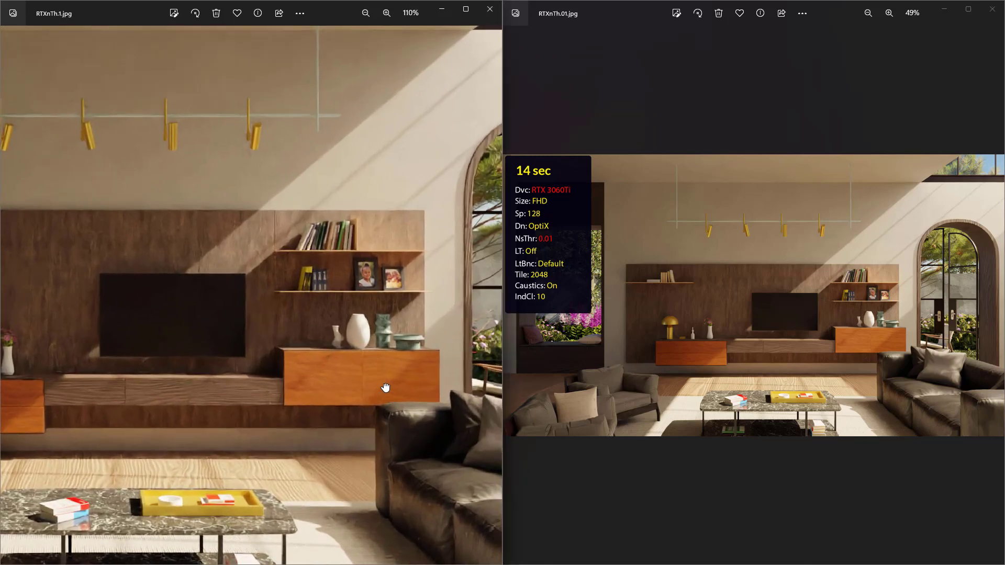
drag(386, 387, 186, 245)
scroll(897, 354, up, 4)
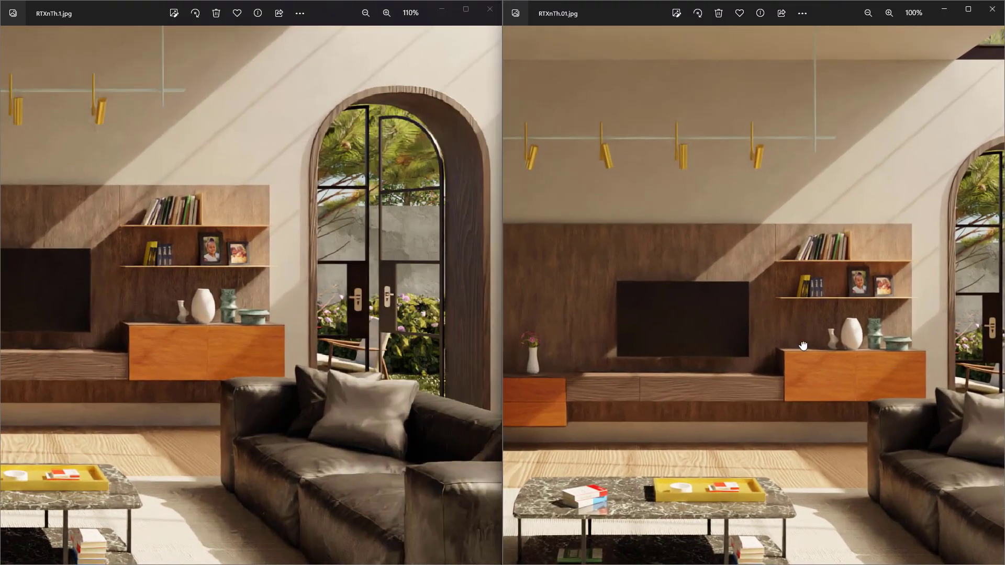
drag(762, 317, 644, 314)
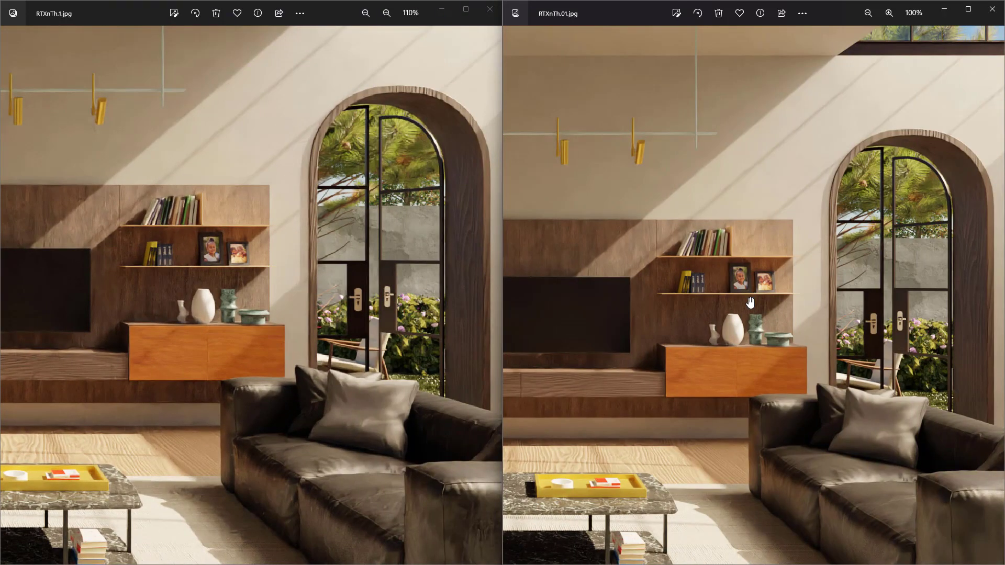
scroll(769, 306, up, 1)
drag(769, 307, 736, 289)
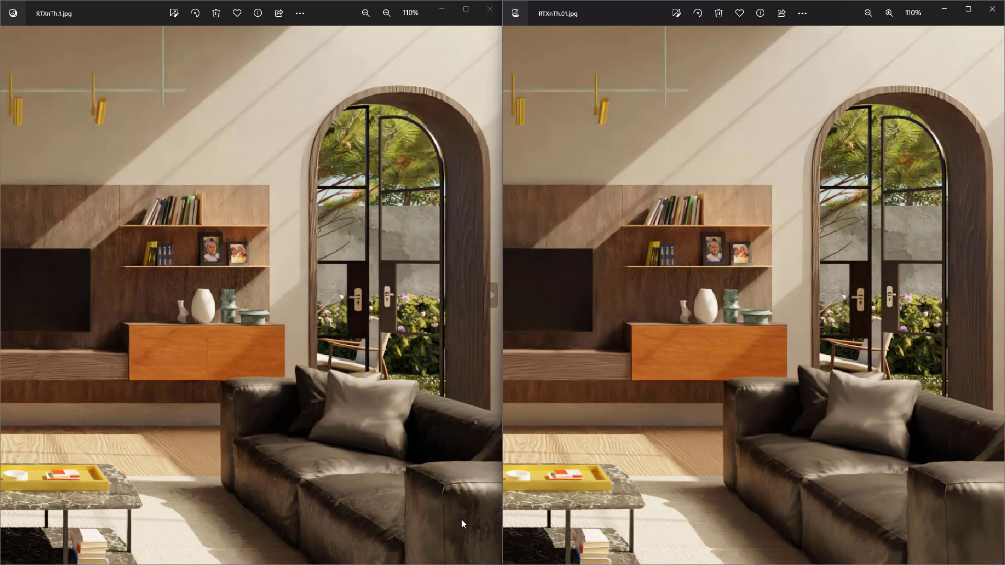
scroll(299, 391, down, 4)
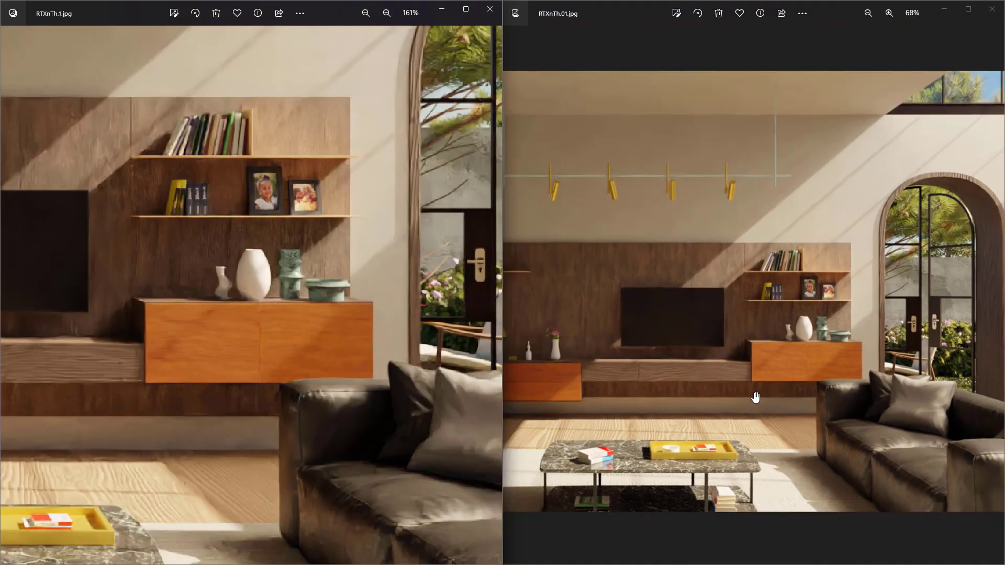
scroll(756, 398, down, 3)
scroll(226, 378, down, 5)
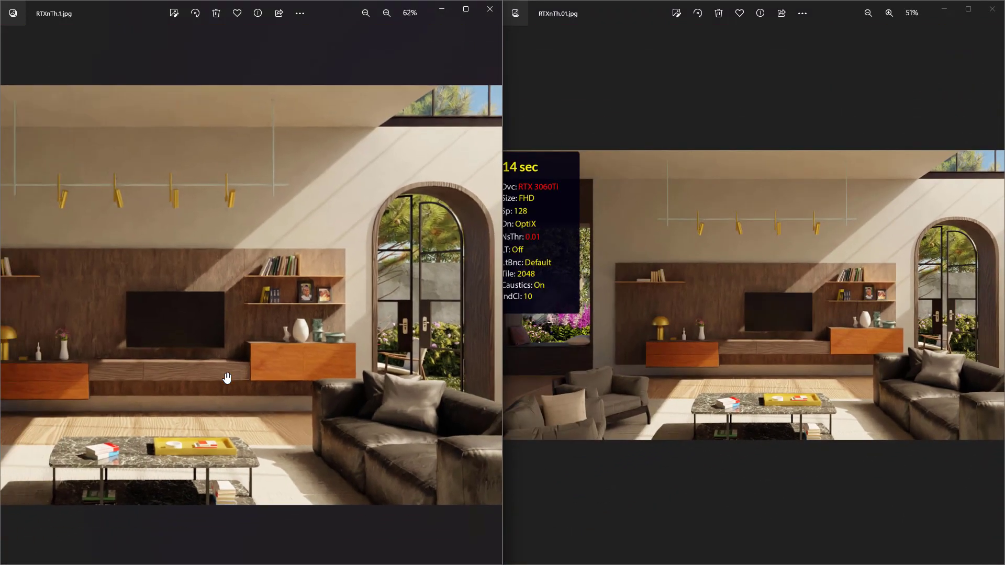
scroll(666, 291, down, 2)
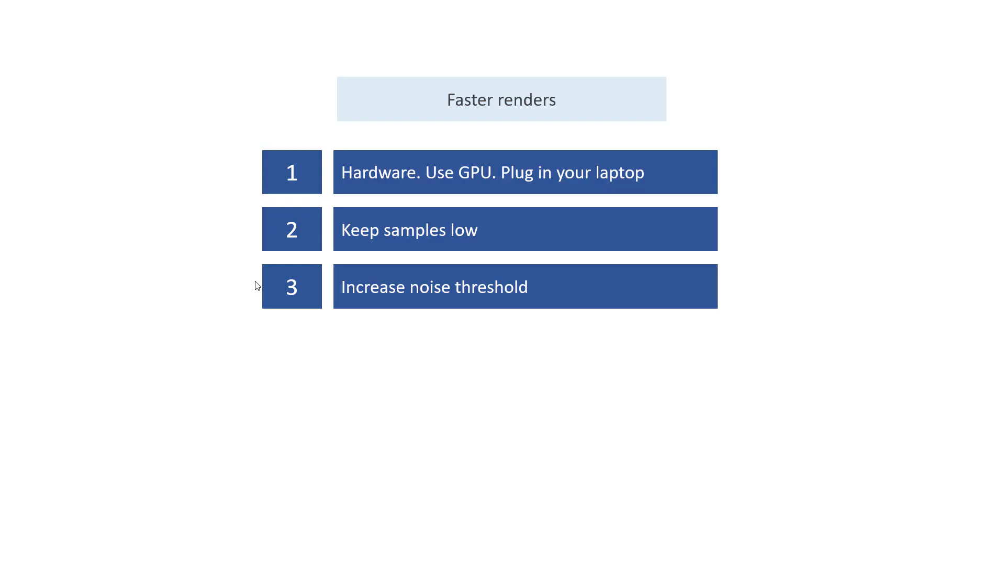
click(258, 286)
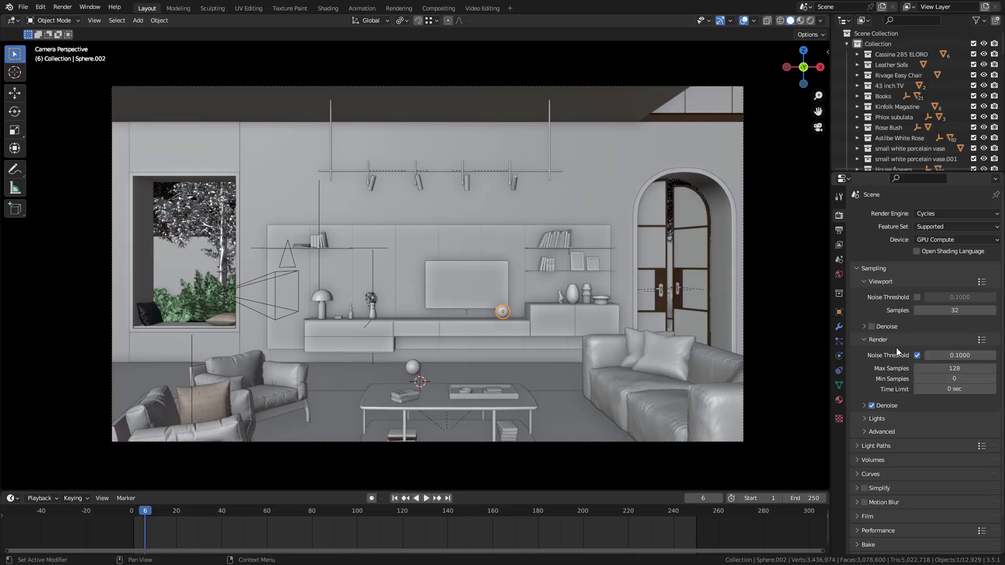
Back in Blender, expand the render Performance settings and review the memory tiling options and the render device
scroll(896, 347, down, 2)
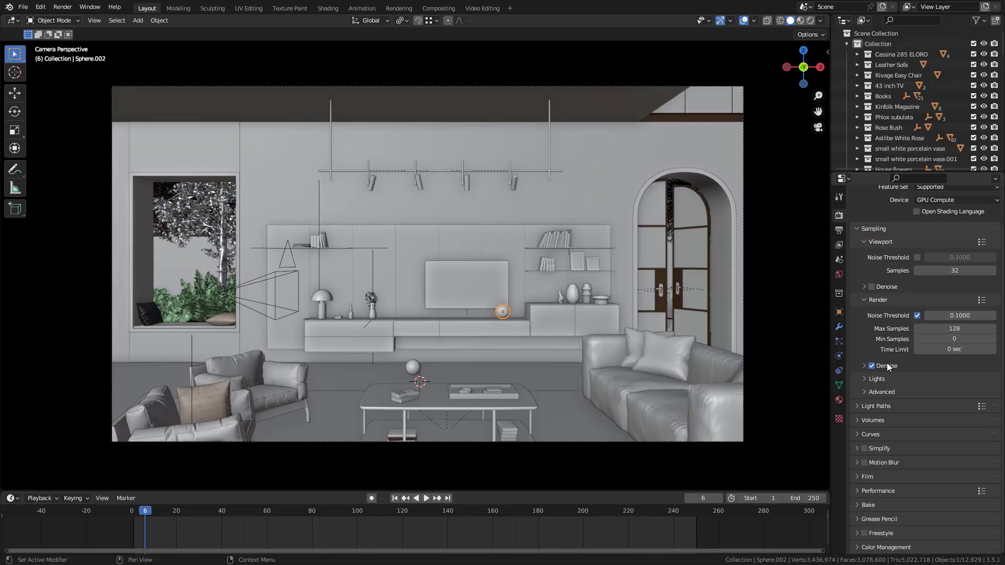
click(881, 483)
scroll(890, 457, down, 5)
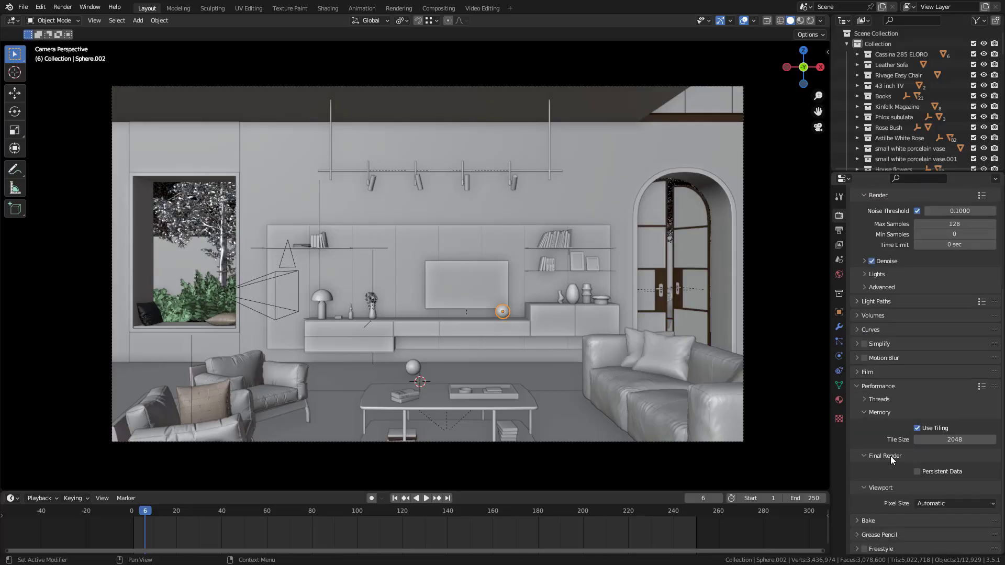
scroll(914, 373, up, 6)
scroll(914, 373, up, 2)
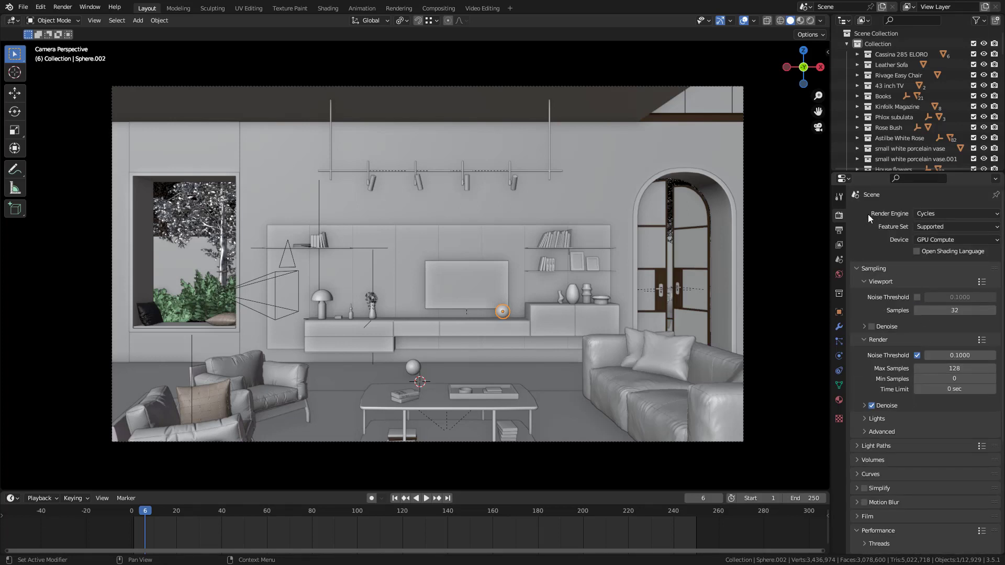
scroll(890, 409, down, 8)
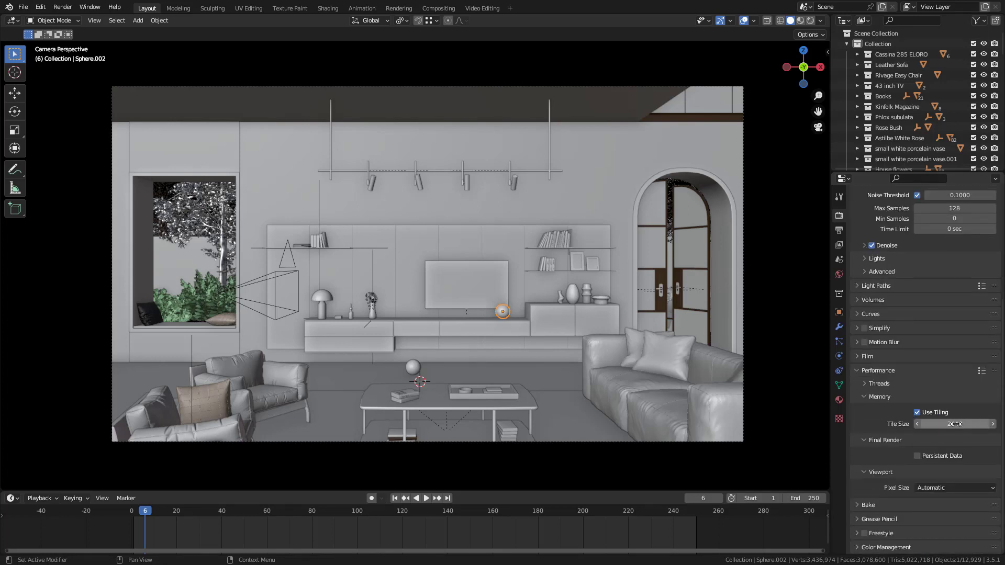
scroll(923, 442, up, 8)
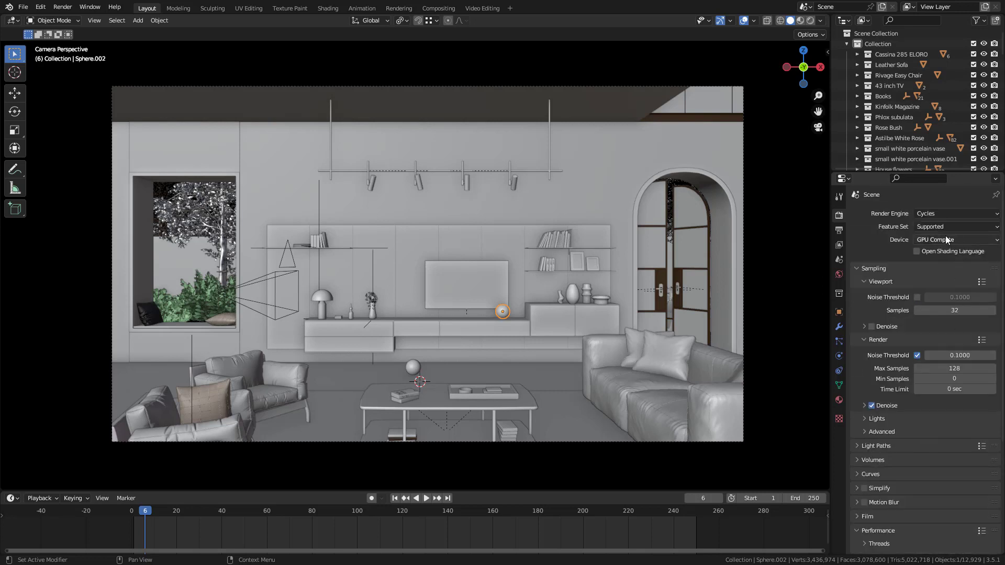
Switch the Cycles render device to CPU and set the memory tile size to 128
click(930, 240)
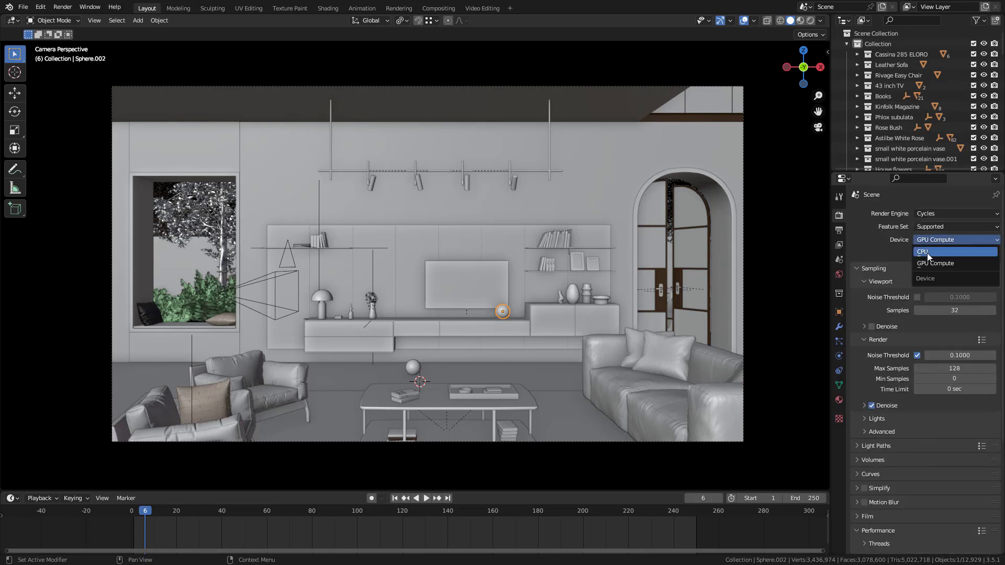
click(927, 253)
scroll(919, 366, down, 8)
scroll(918, 460, down, 3)
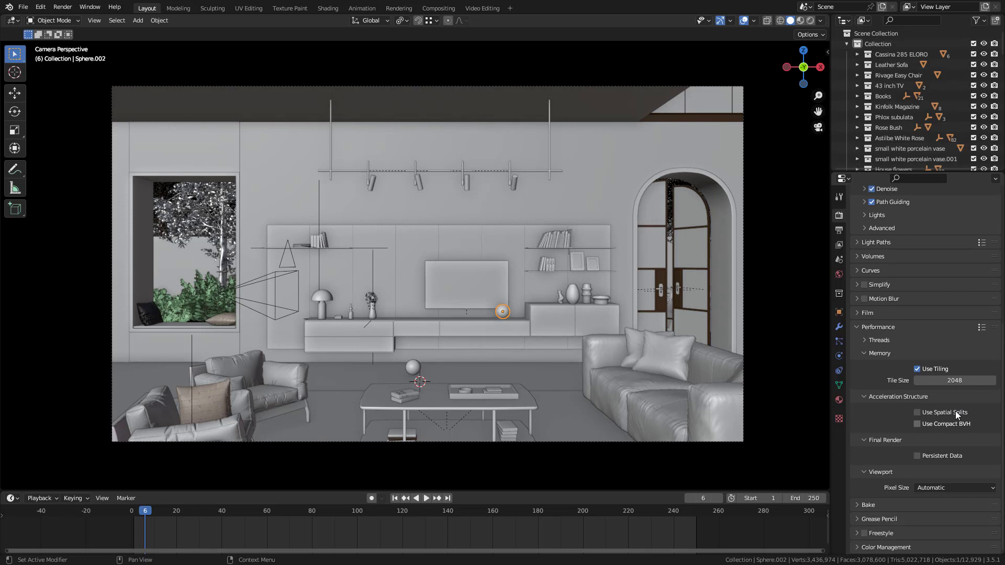
click(942, 380)
text(128)
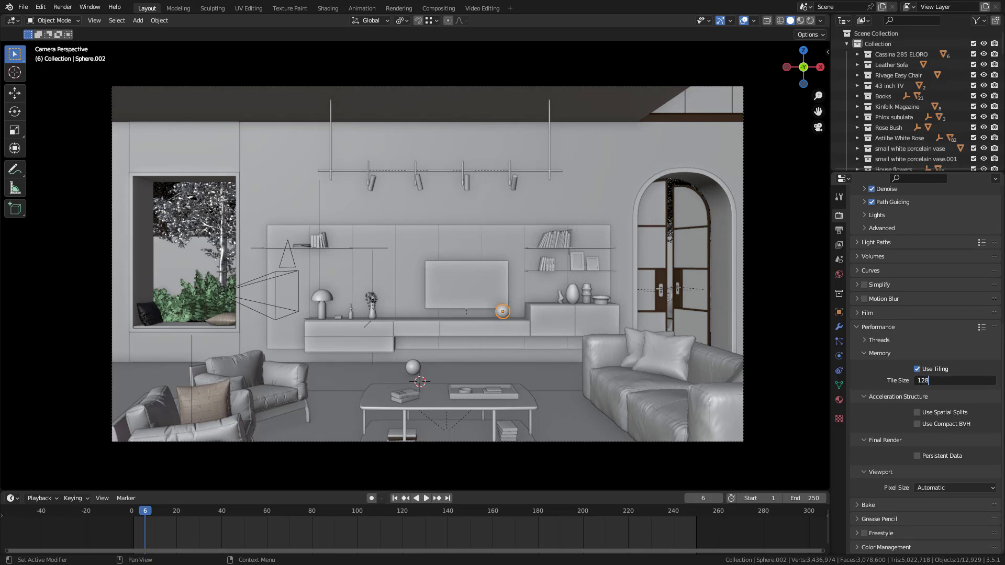
key(Return)
Switch the Cycles render device back to GPU Compute
scroll(936, 316, up, 13)
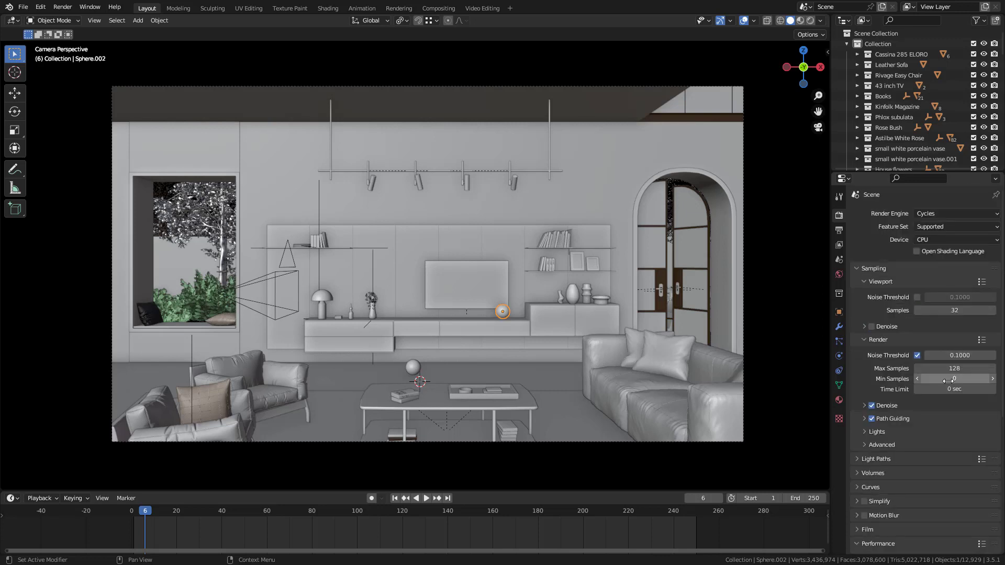
click(931, 239)
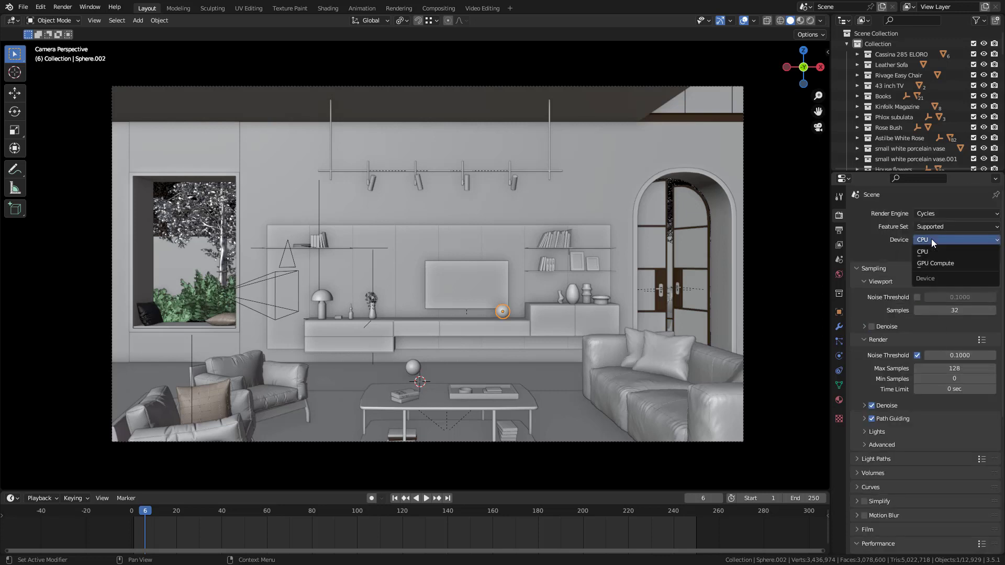
click(934, 263)
Set the memory tile size to 1024 for GPU rendering
scroll(936, 438, down, 10)
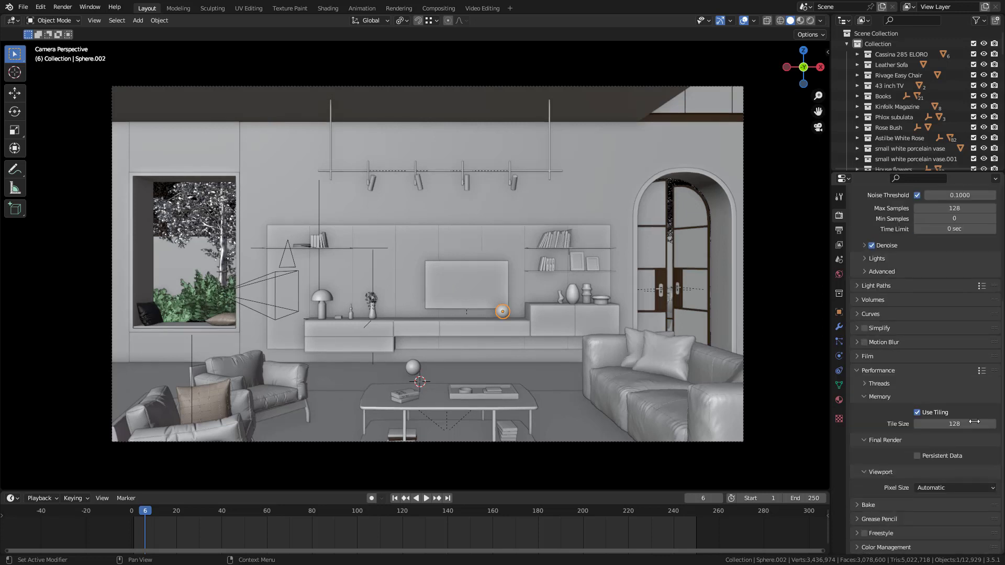
click(937, 423)
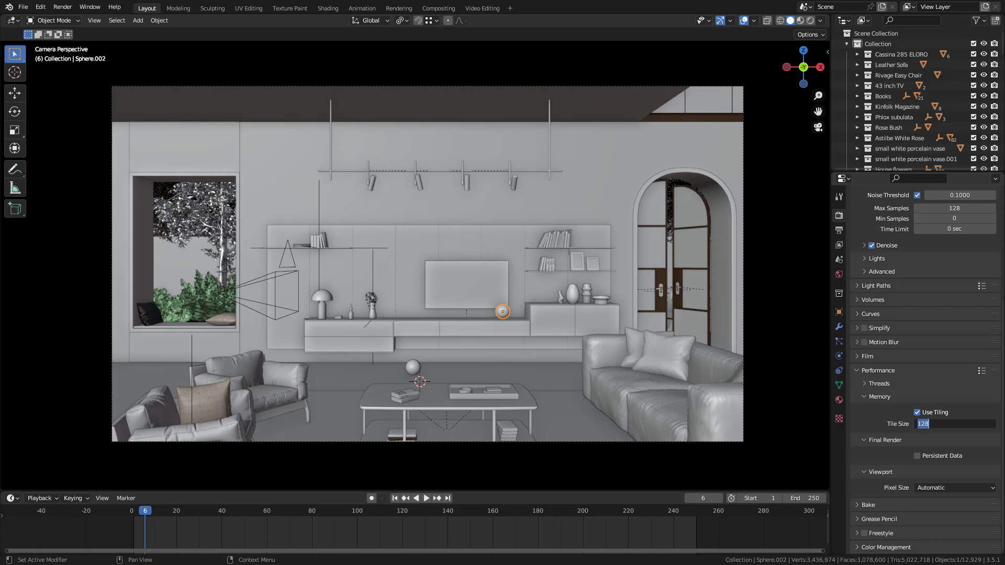
text(1024)
key(Return)
Set the memory tile size to 2048 for GPU rendering
key(Return)
text(2048)
key(Return)
scroll(959, 424, up, 4)
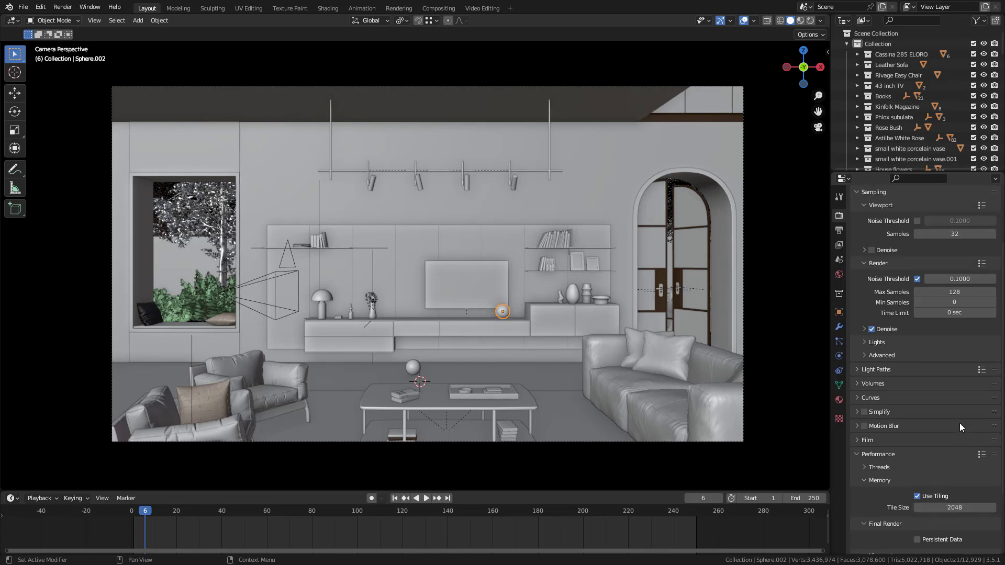
scroll(925, 404, down, 4)
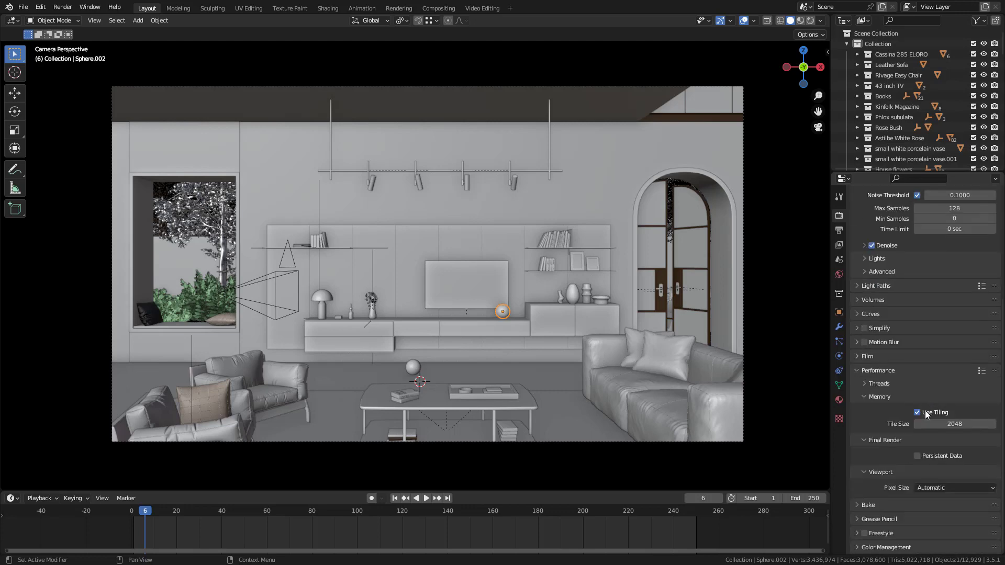
scroll(952, 418, up, 8)
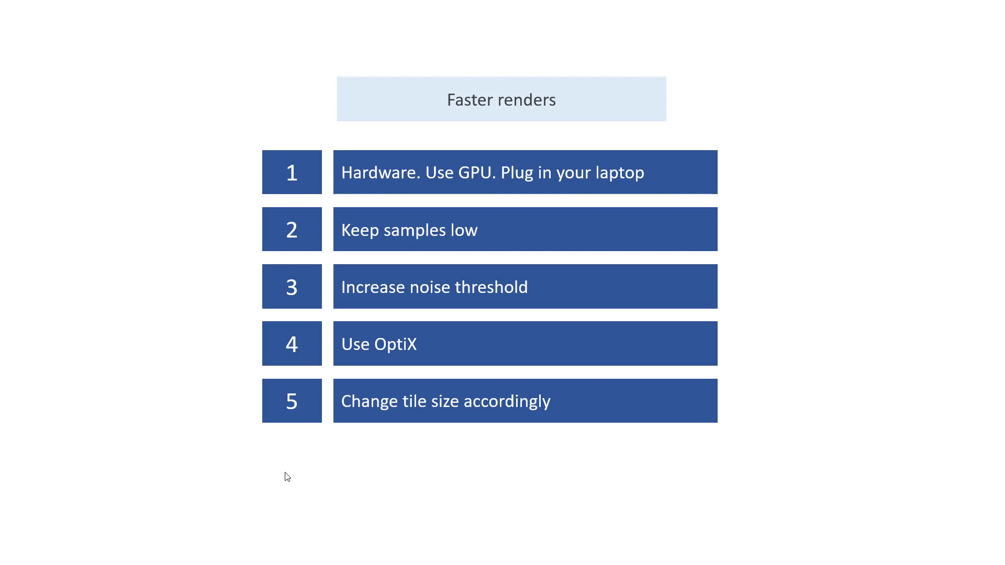
click(287, 477)
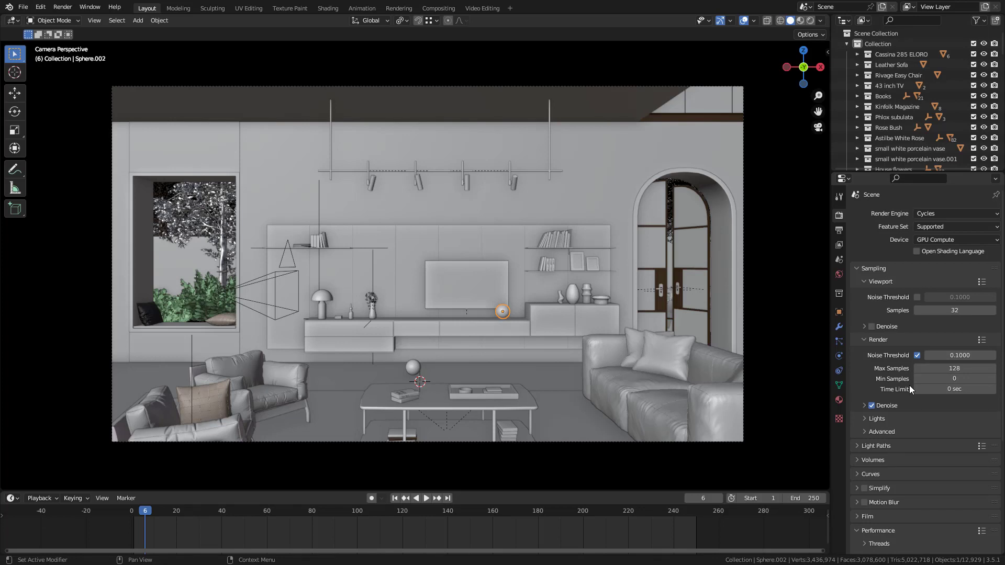
Set the output resolution scale to 200% and review the Cycles render sampling settings
click(839, 230)
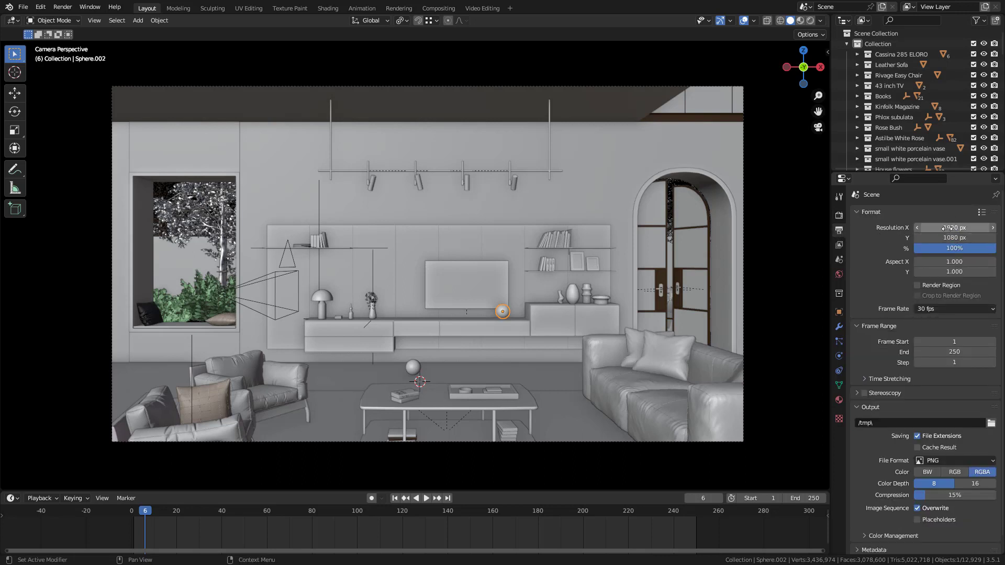
click(951, 249)
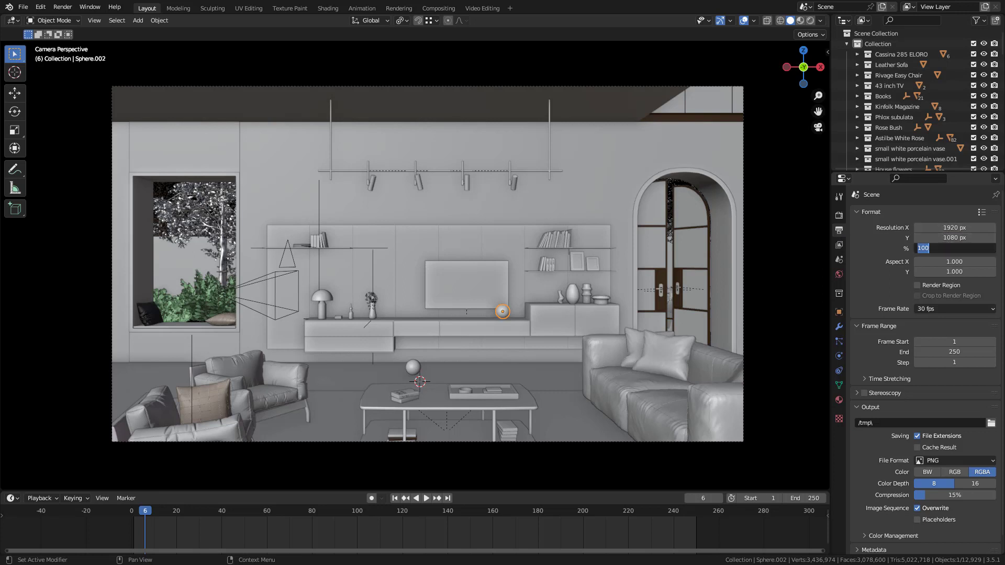
text(200)
key(Return)
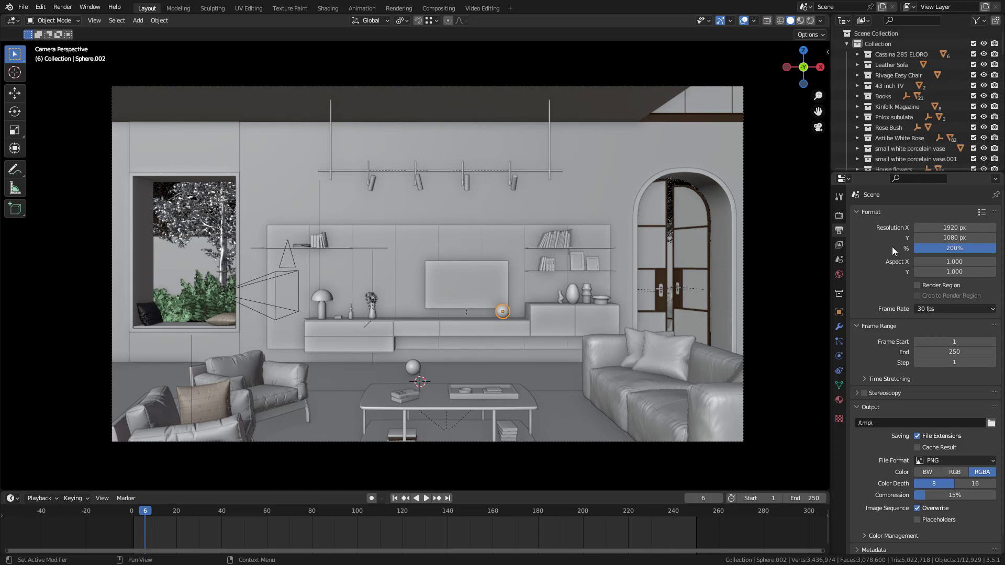
click(839, 215)
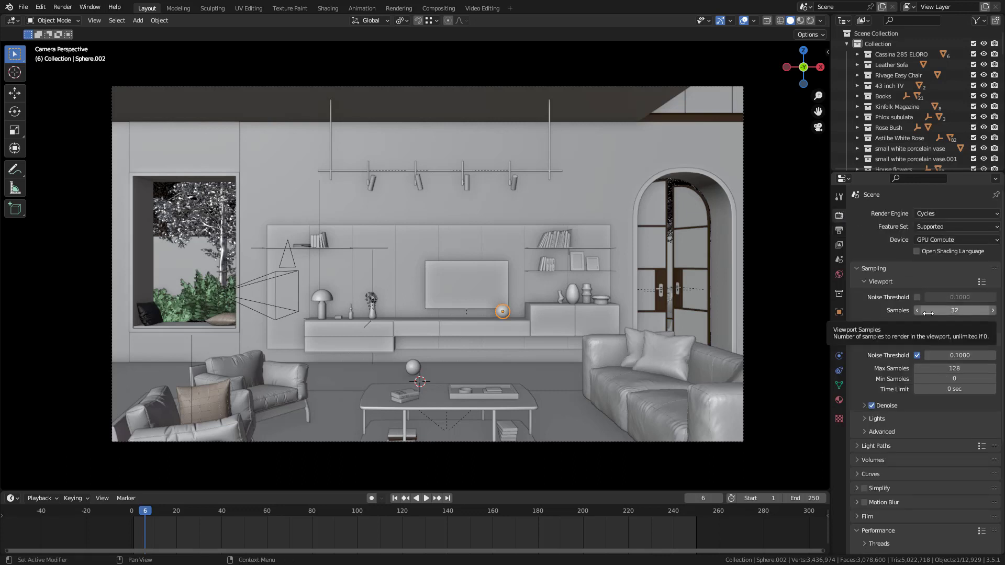
click(839, 230)
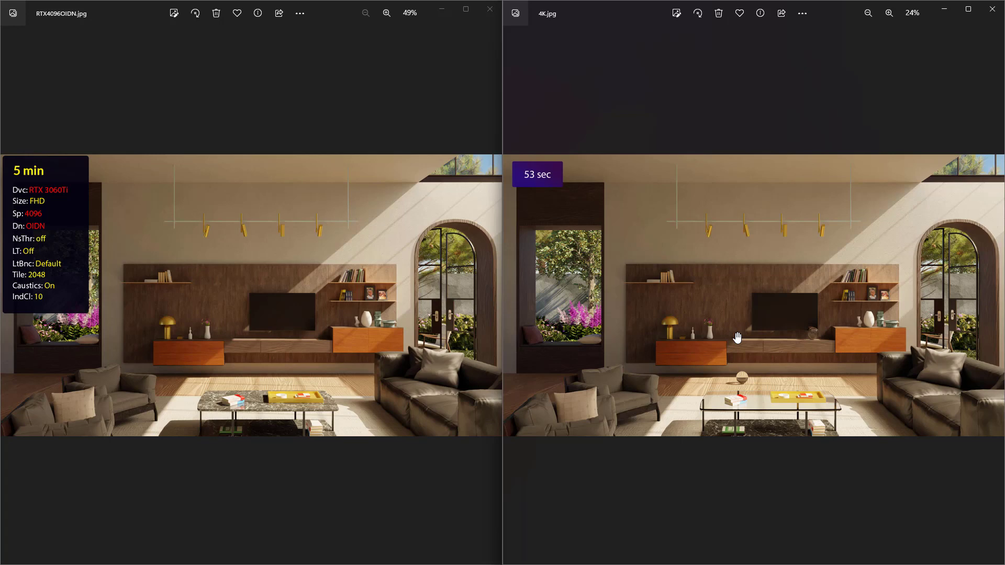
In Microsoft Photos, compare the overall look and render labels of RTX4096OIDN.jpg and 4K.jpg side by side
click(80, 271)
scroll(105, 272, up, 3)
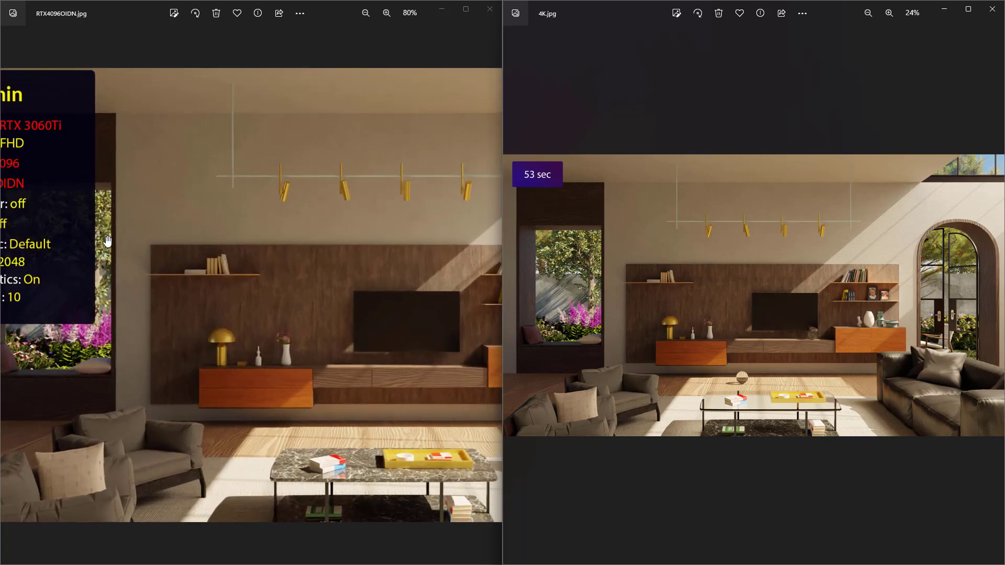
scroll(225, 296, up, 3)
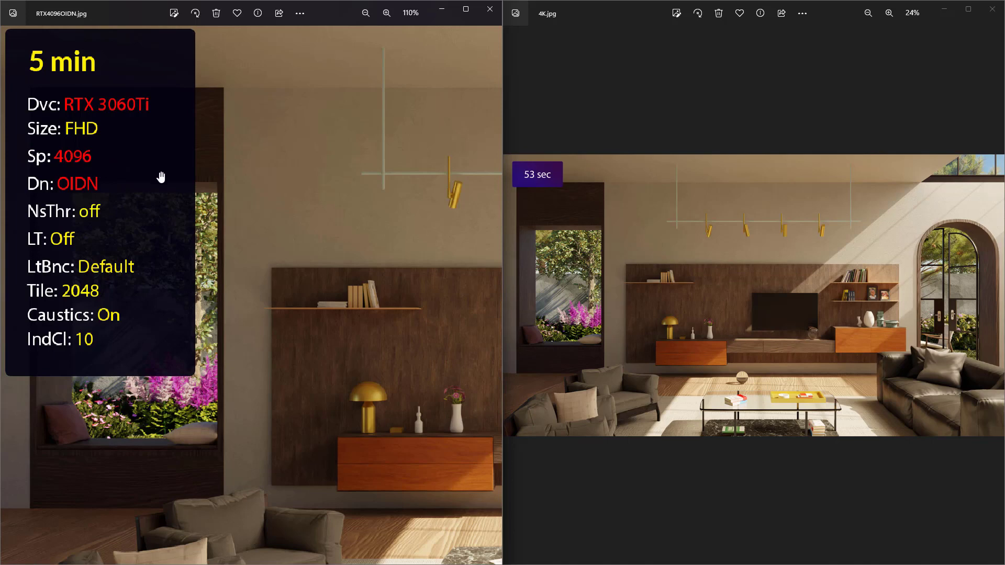
scroll(217, 205, down, 3)
scroll(217, 204, up, 2)
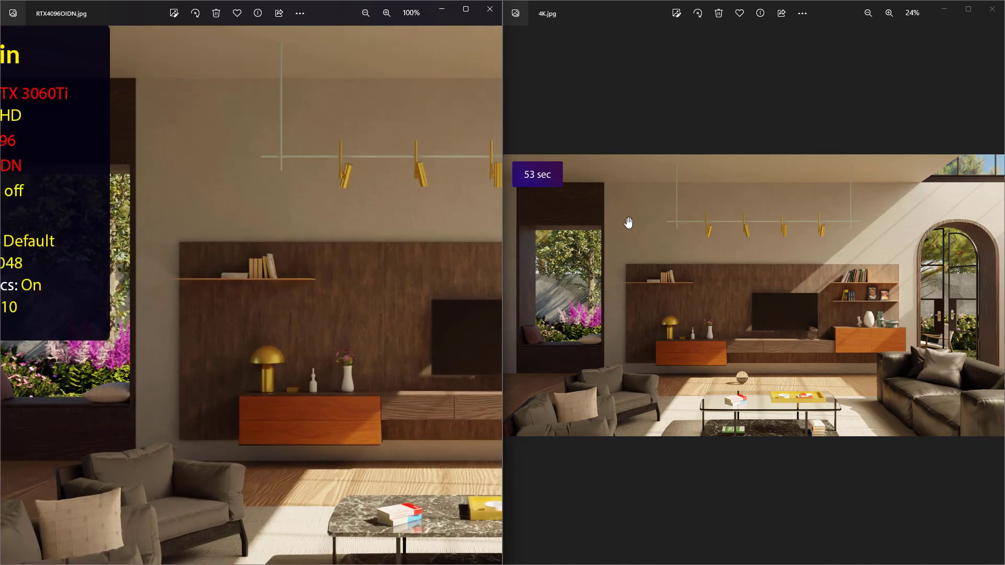
scroll(636, 264, up, 2)
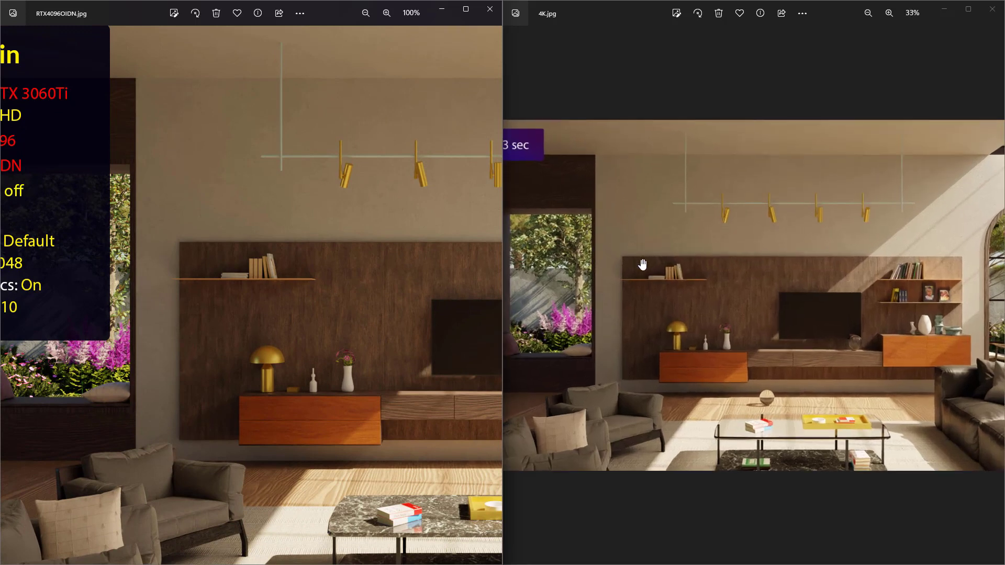
drag(618, 230, 740, 195)
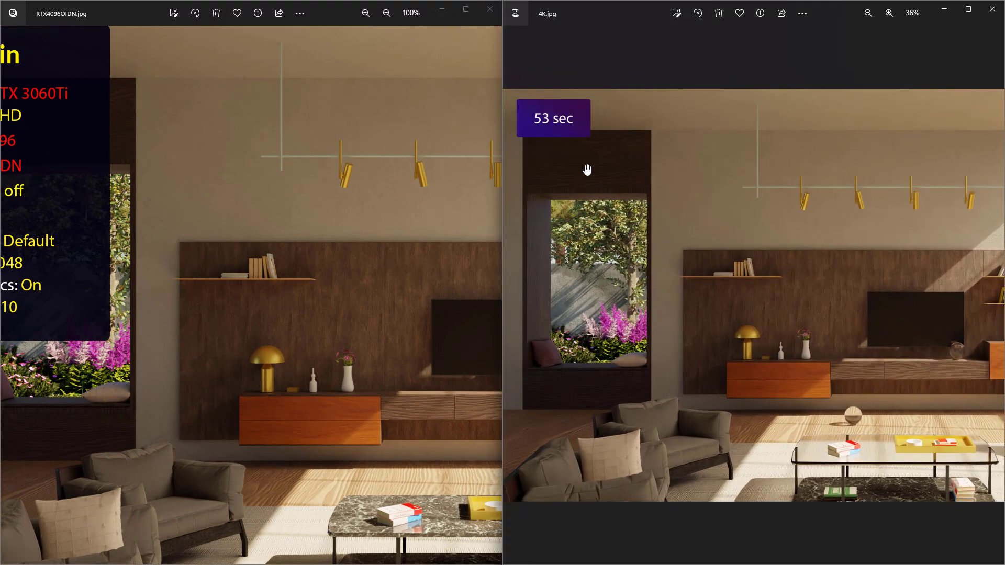
scroll(728, 226, down, 2)
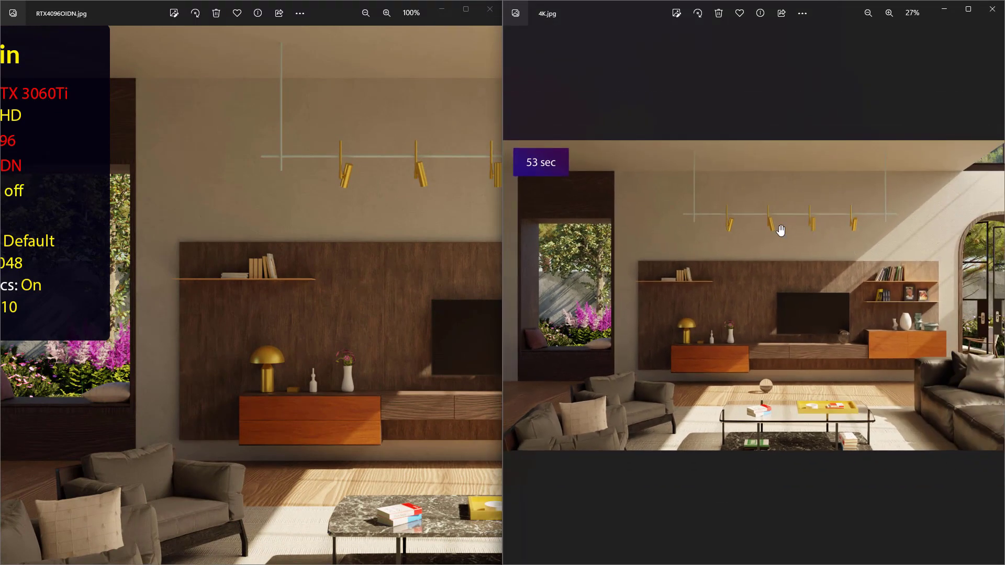
scroll(292, 222, down, 3)
scroll(292, 221, down, 1)
scroll(816, 212, down, 1)
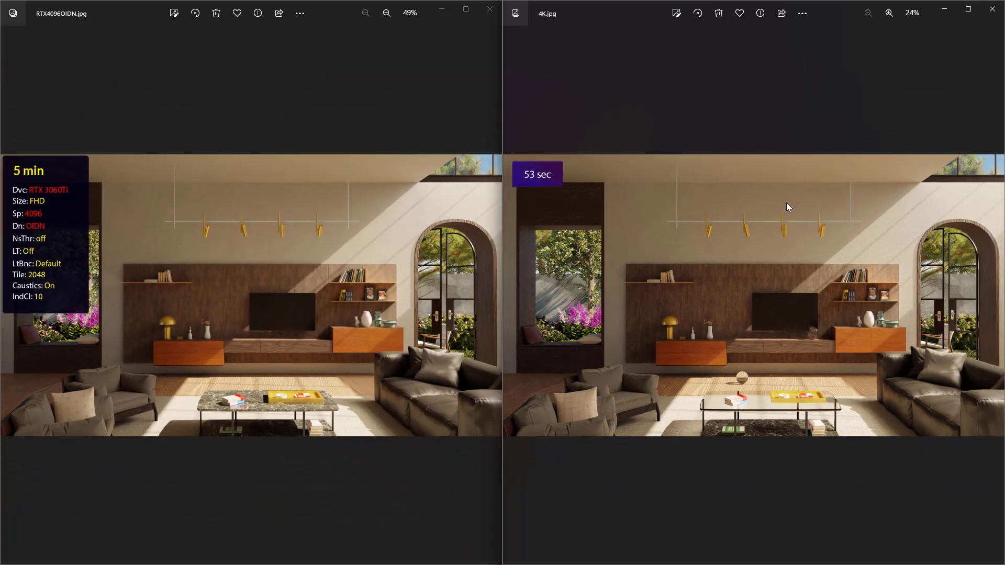
Check the pixel dimensions in the file info of RTX4096OIDN.jpg and examine its overlay listing the render settings
click(258, 14)
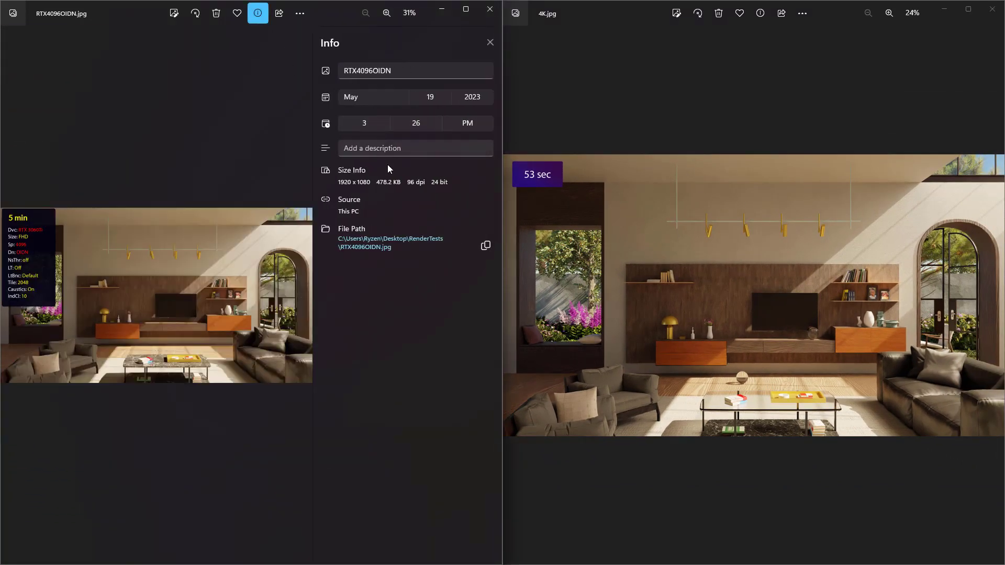
drag(370, 183, 339, 183)
click(490, 42)
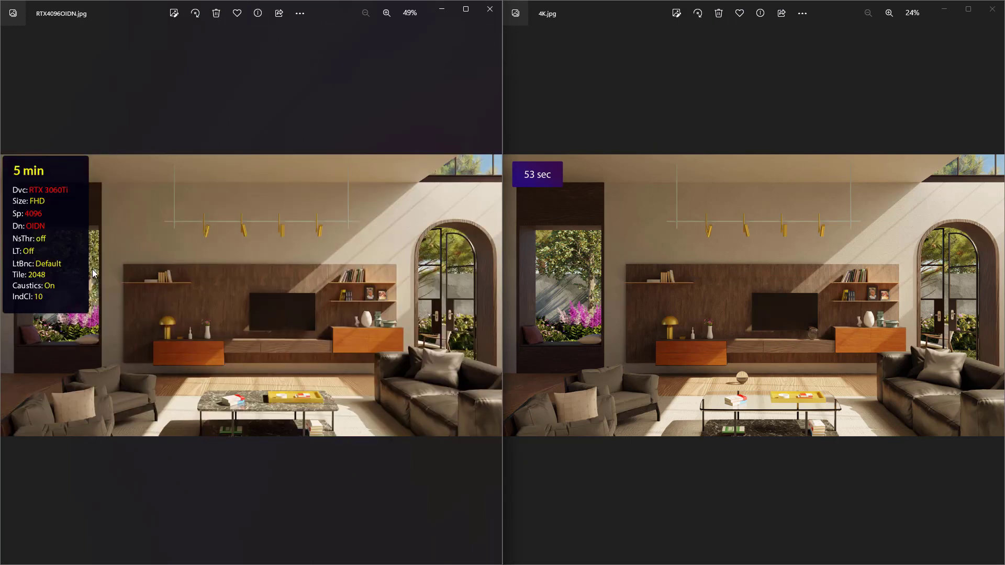
key(Left)
key(Right)
scroll(157, 222, up, 3)
drag(140, 219, 272, 219)
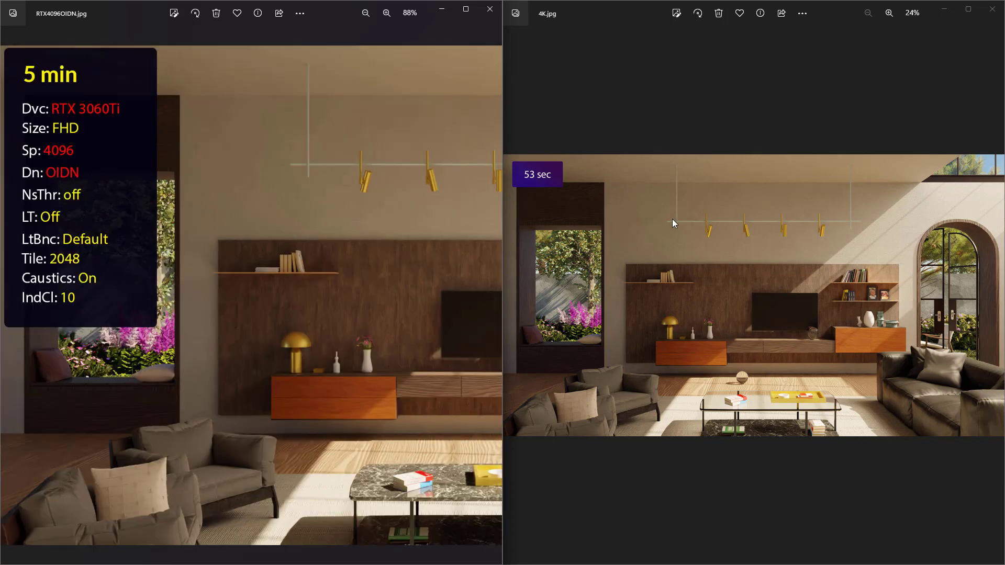
Check the pixel dimensions in the file info of 4K.jpg and return to that image
click(764, 15)
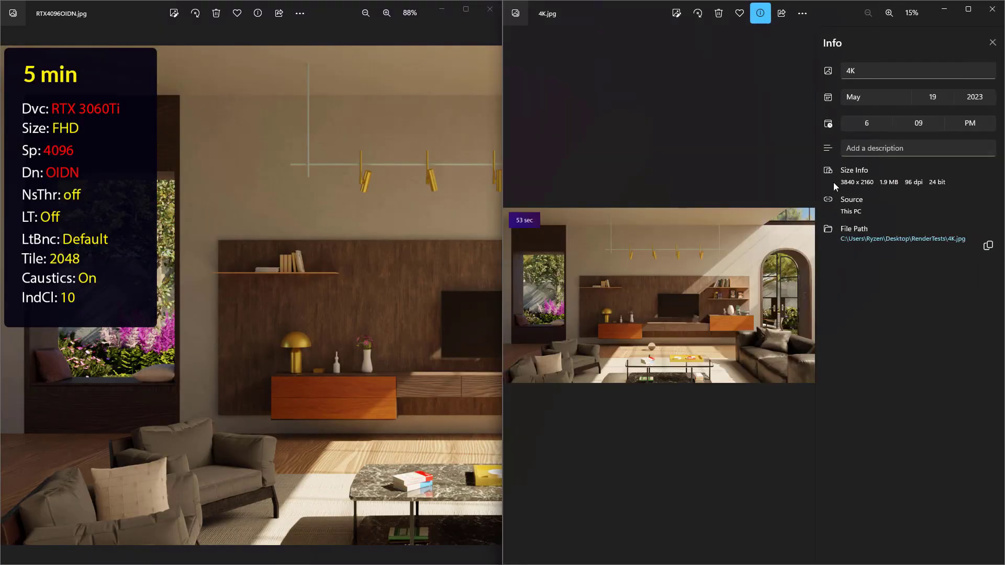
key(Right)
click(759, 18)
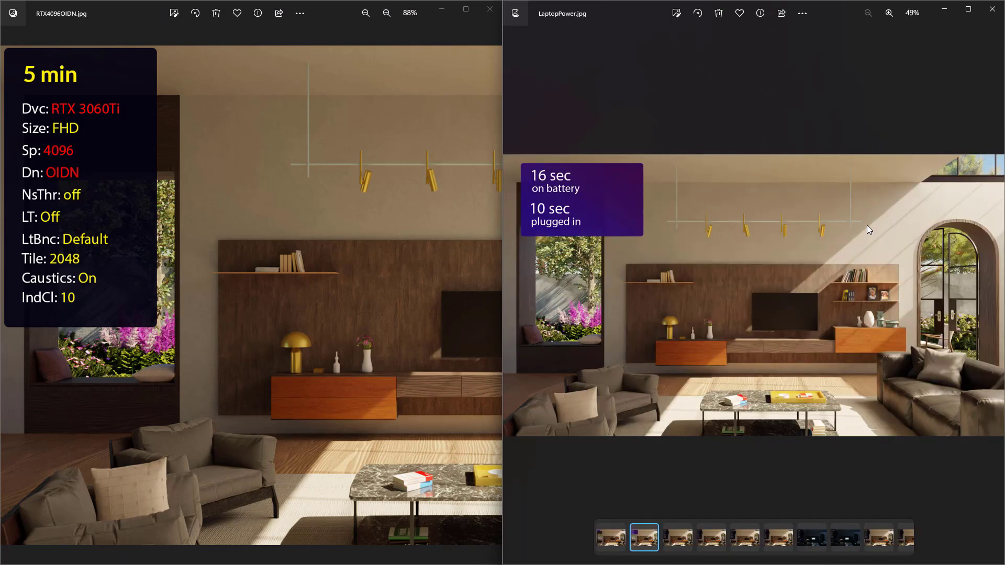
key(Left)
Match the framing of the TV wall in RTX4096OIDN.jpg and 4K.jpg for a side-by-side comparison
ctrl+scroll(838, 262, up, 3)
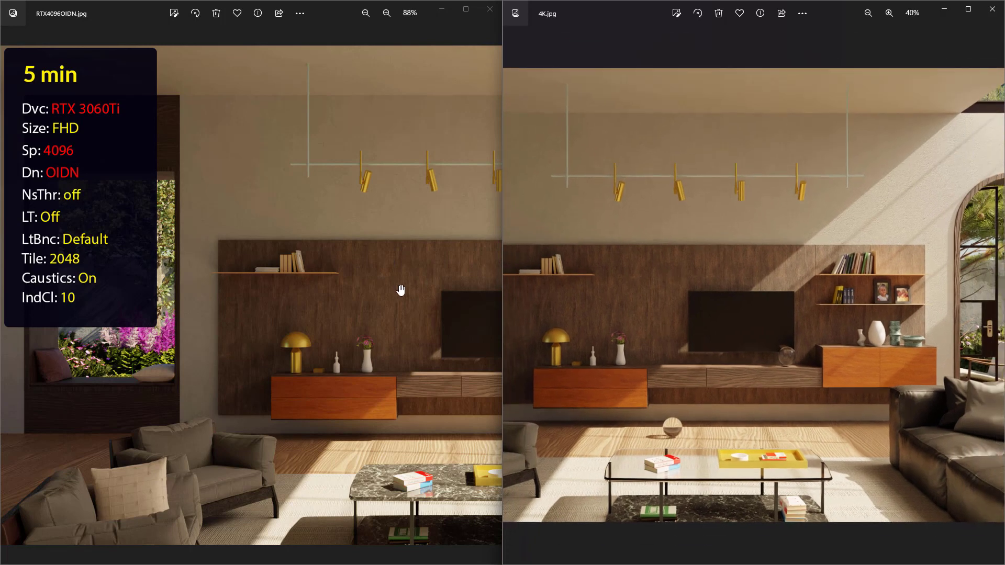
drag(400, 289, 276, 294)
ctrl+scroll(276, 294, down, 1)
scroll(276, 294, right, 1)
scroll(265, 298, right, 1)
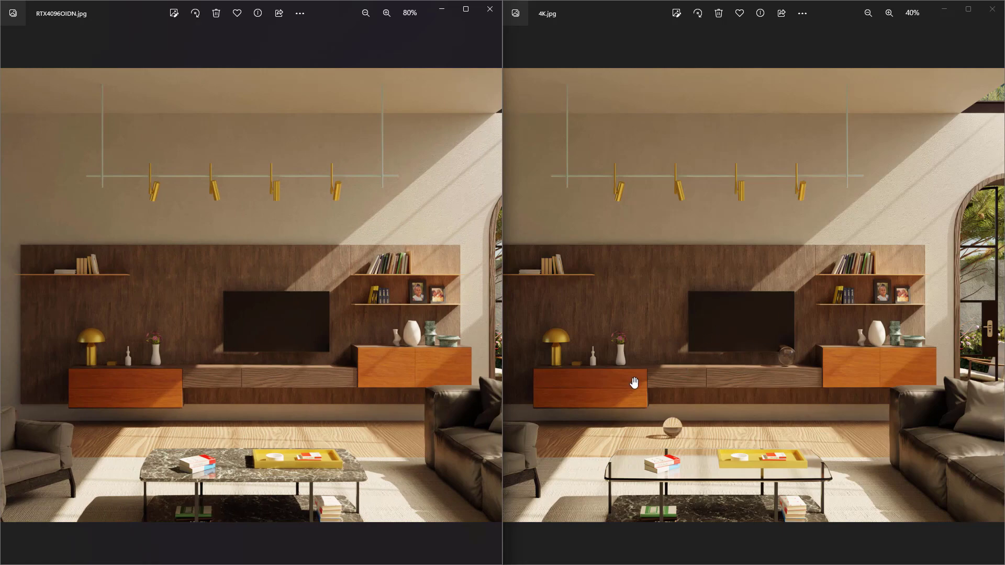
scroll(226, 372, left, 1)
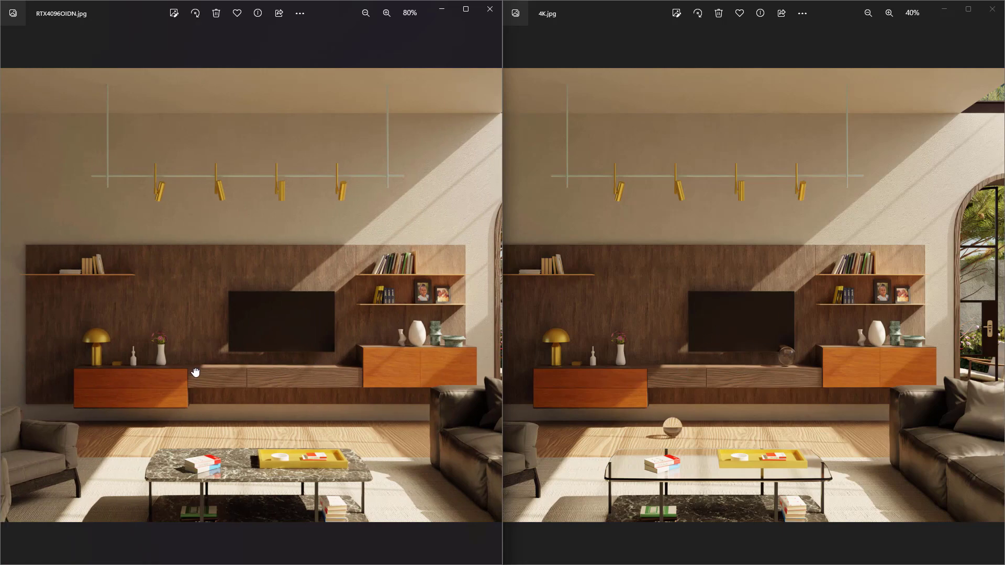
Compare the detail of the bookshelves, picture frames and vases in RTX4096OIDN.jpg and 4K.jpg up close
scroll(285, 327, up, 8)
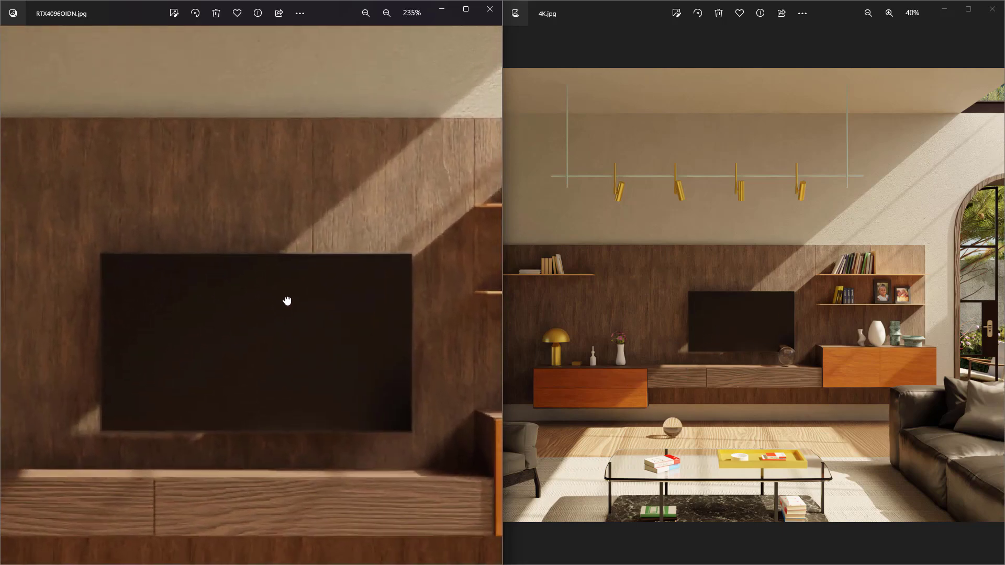
drag(347, 316, 123, 289)
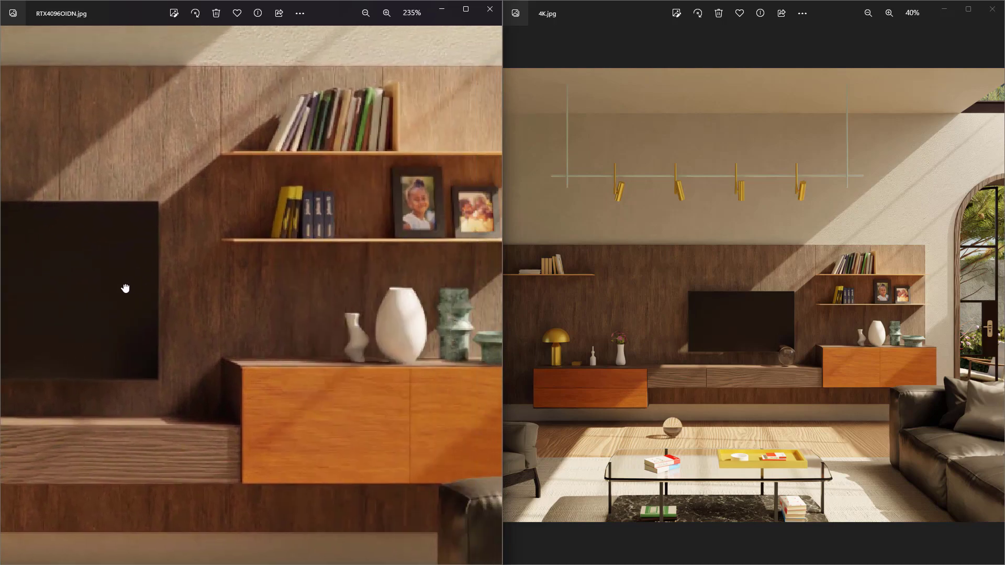
scroll(821, 306, up, 7)
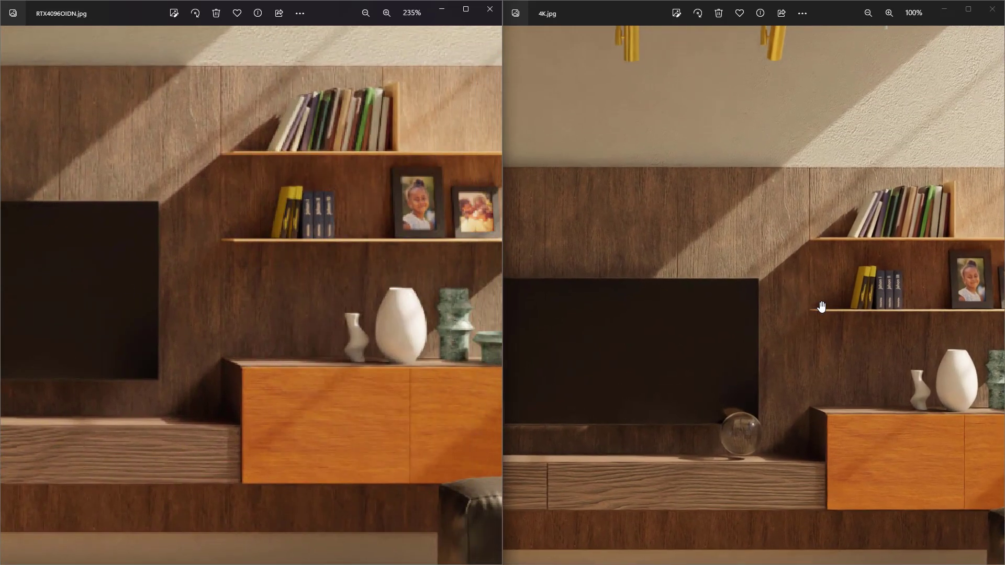
scroll(821, 307, down, 1)
drag(821, 307, 724, 253)
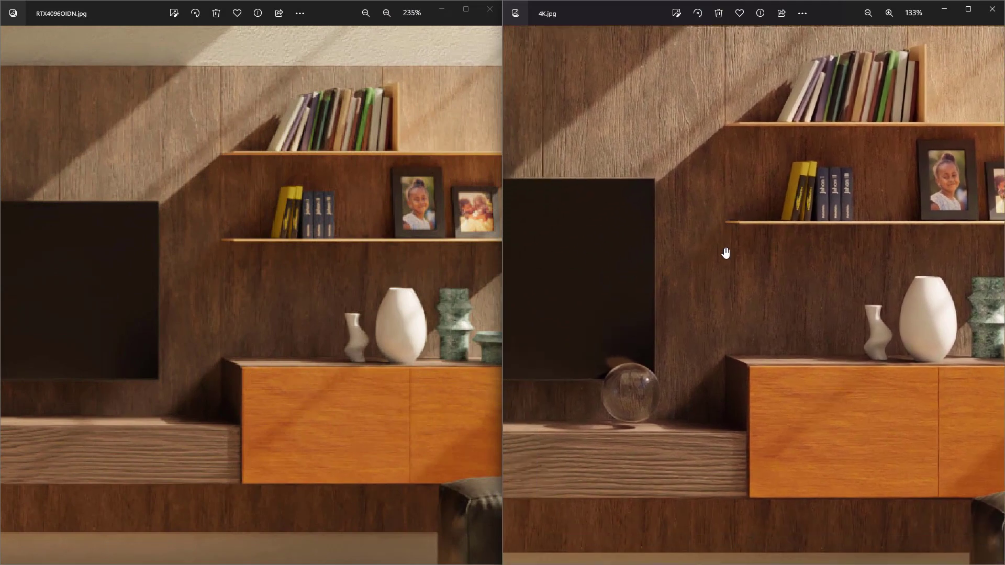
drag(883, 283, 771, 319)
click(369, 247)
Compare the wood grain, golden lamp, flower vase and orange cabinet in both renders up close
scroll(337, 244, down, 3)
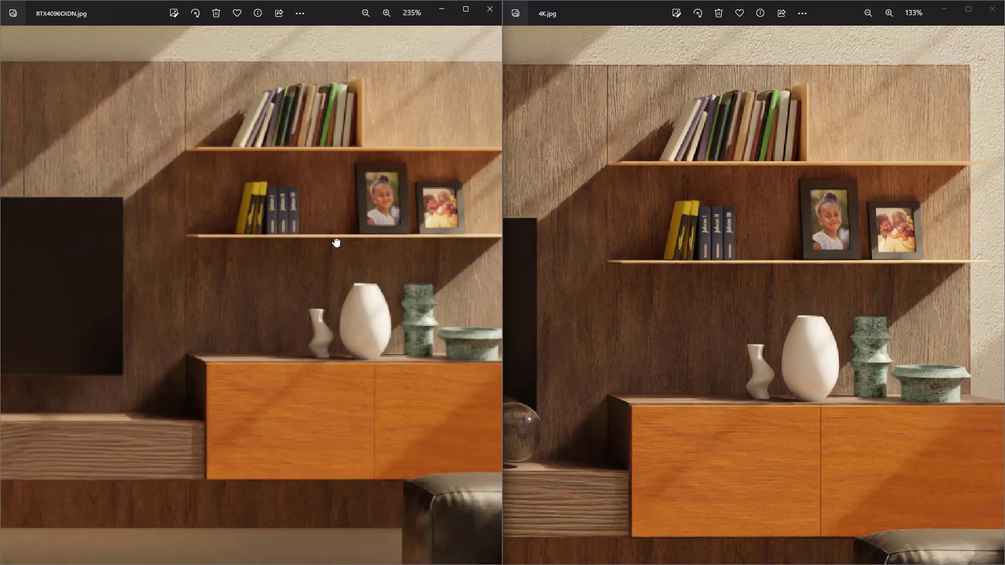
scroll(321, 256, down, 3)
scroll(331, 354, up, 3)
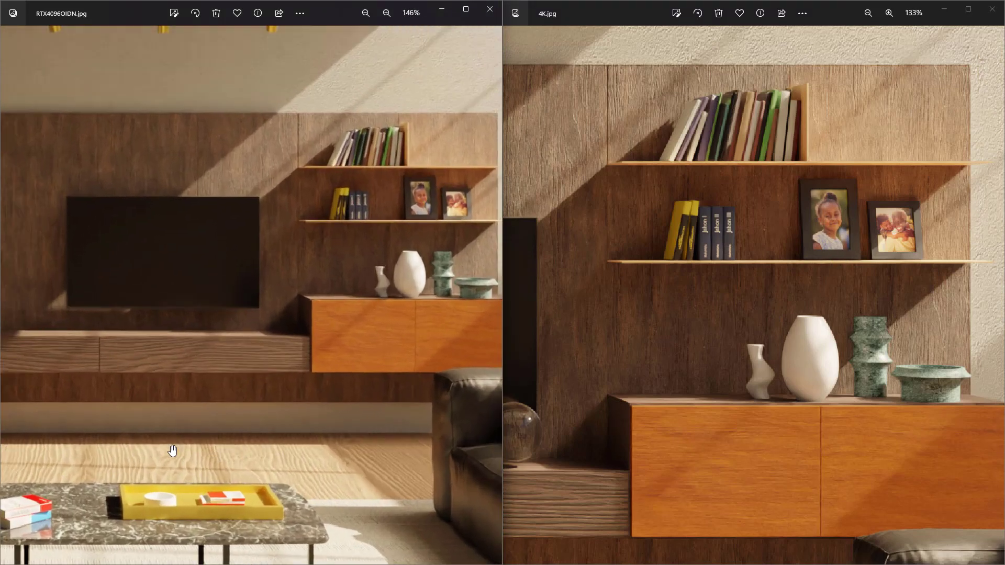
drag(123, 244, 212, 246)
drag(669, 269, 621, 297)
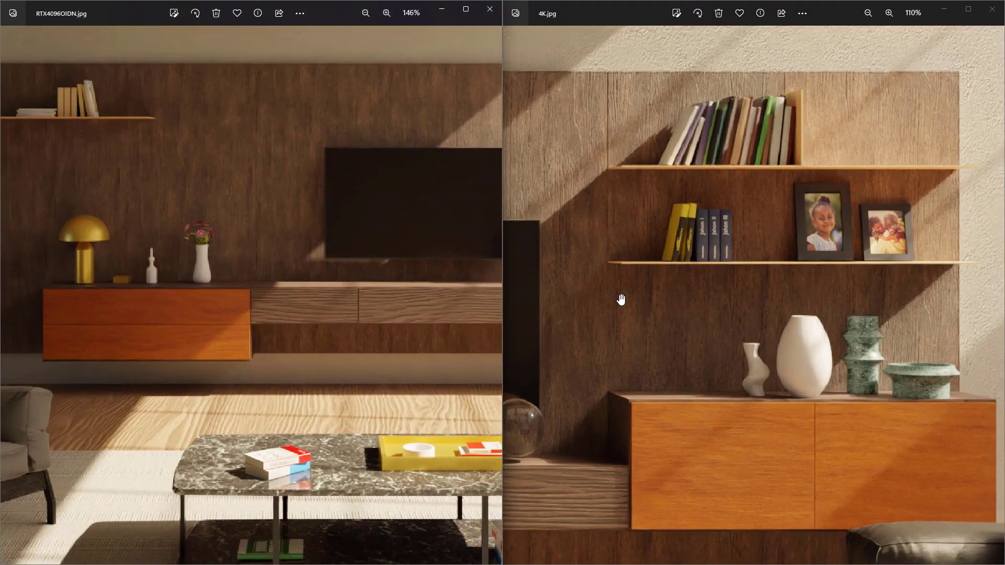
scroll(818, 295, down, 3)
drag(680, 320, 879, 289)
drag(633, 352, 744, 332)
scroll(745, 332, up, 3)
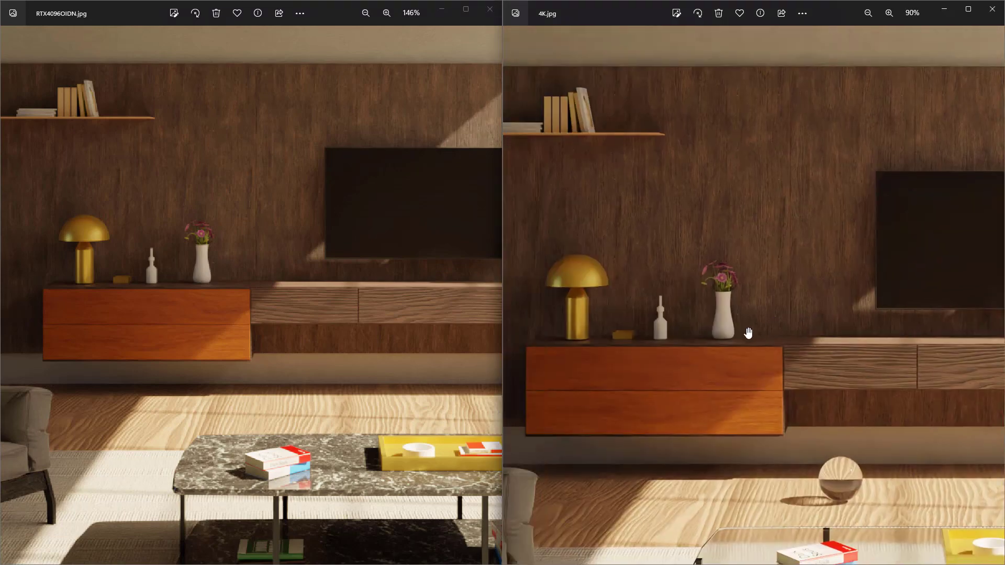
drag(673, 344, 748, 325)
scroll(294, 273, up, 6)
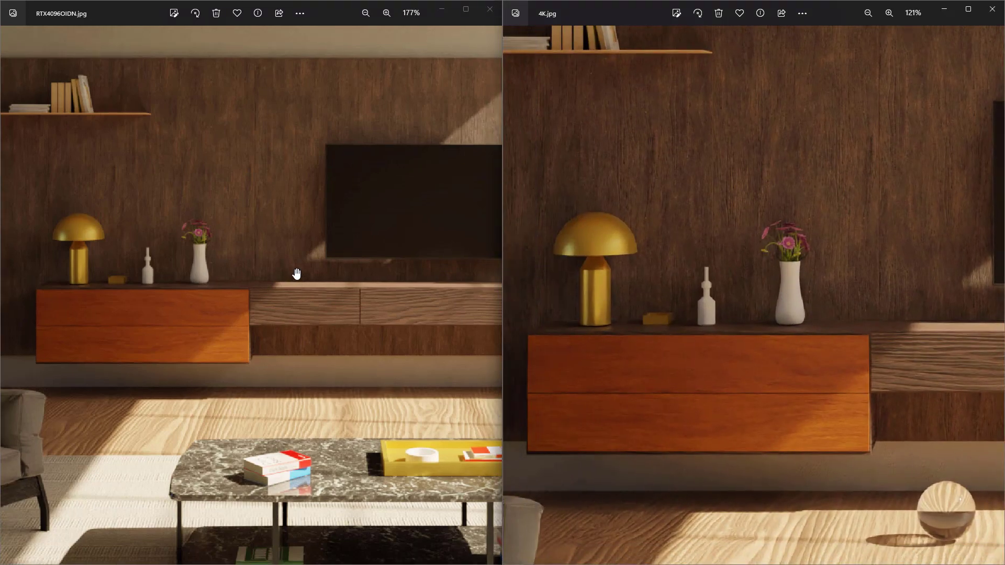
drag(154, 279, 308, 282)
scroll(291, 212, down, 3)
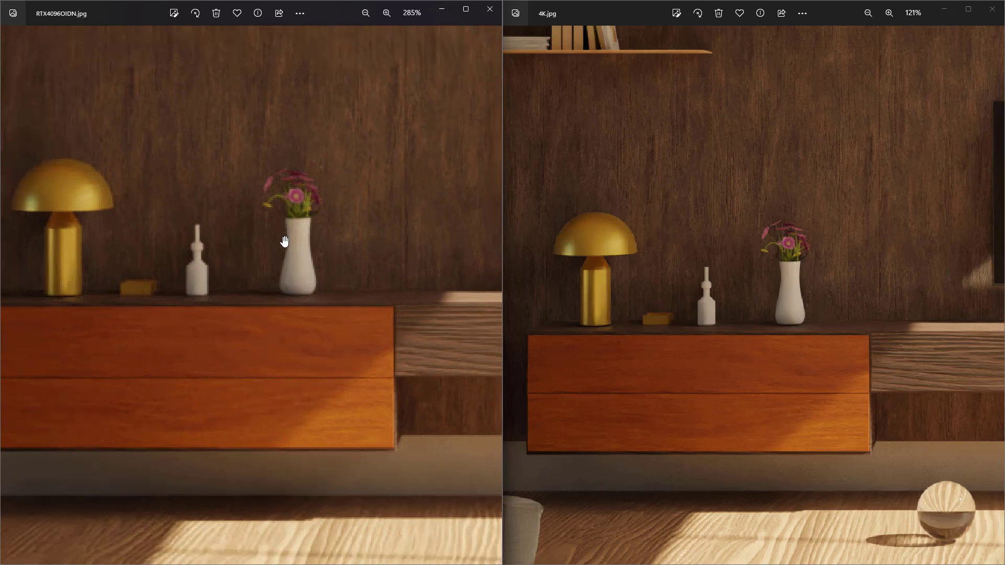
scroll(295, 214, down, 10)
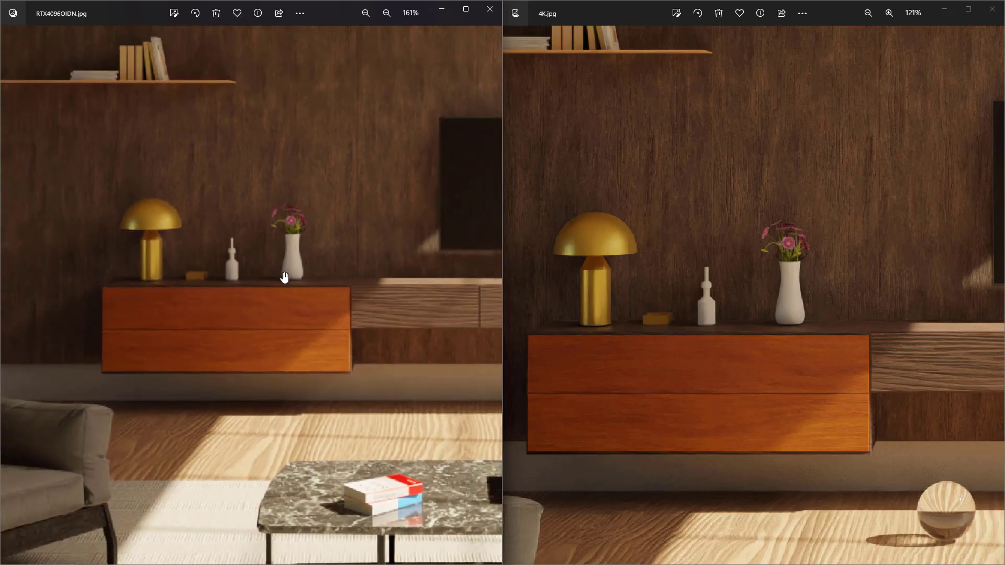
scroll(241, 373, down, 2)
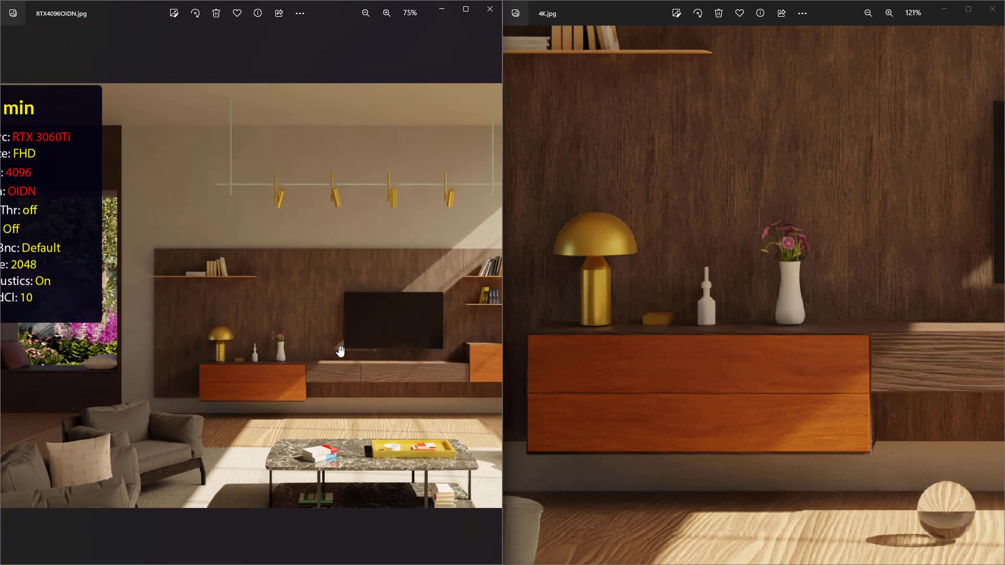
Bring the beige cushion and armchair by the window seat into close view in both RTX4096OIDN.jpg and 4K.jpg
scroll(339, 317, down, 2)
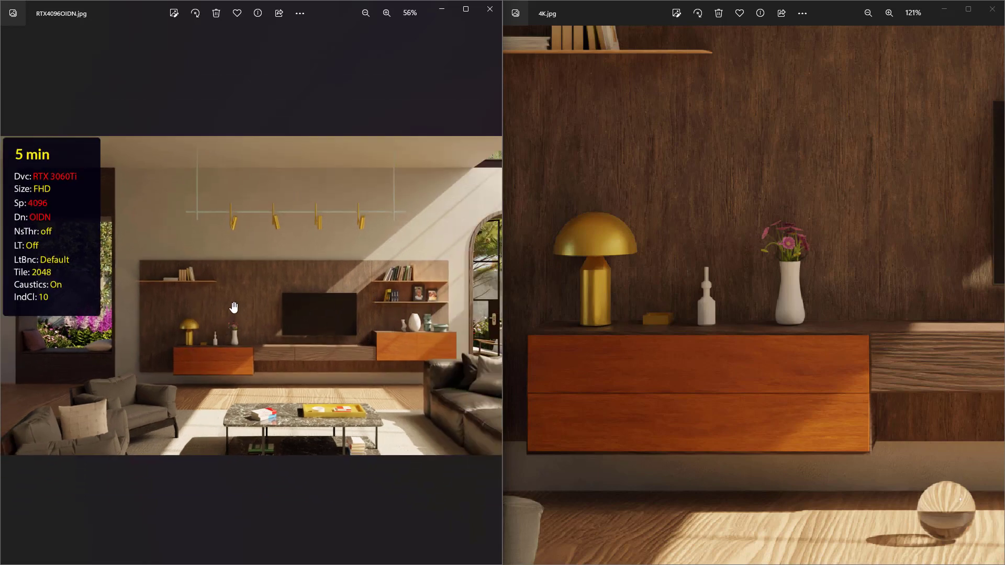
scroll(157, 356, up, 4)
scroll(219, 350, up, 4)
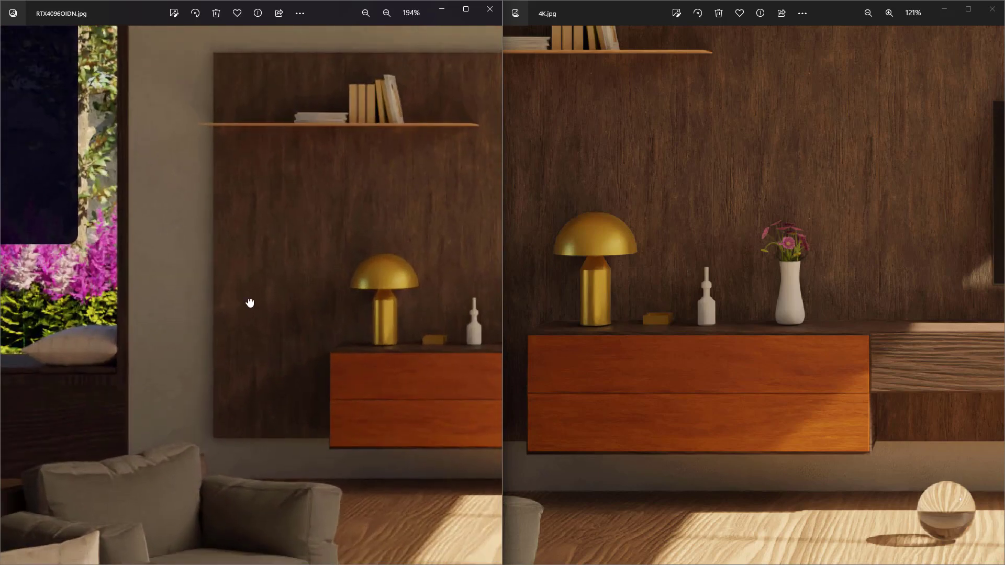
scroll(667, 377, up, 1)
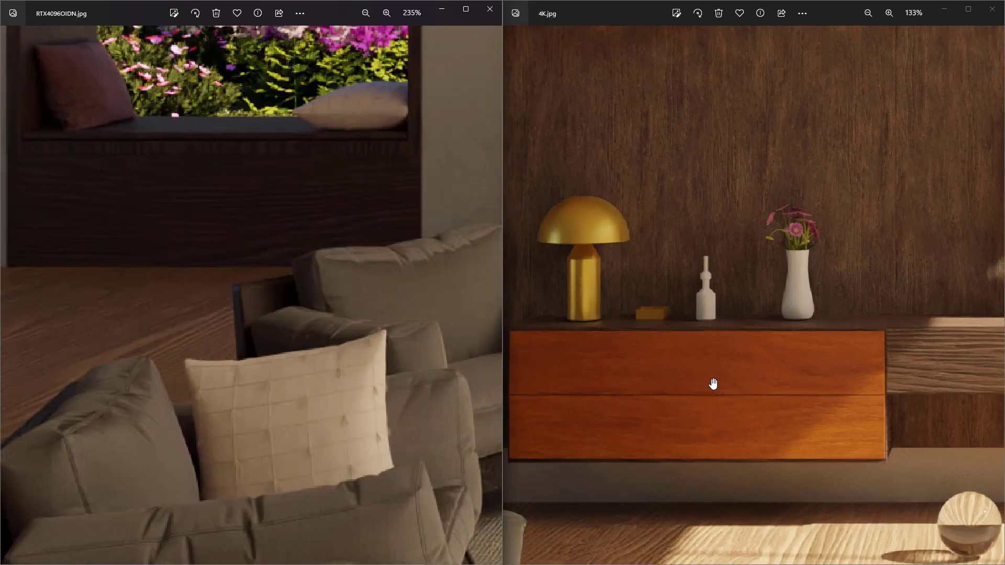
scroll(717, 381, down, 3)
drag(723, 376, 931, 277)
drag(646, 419, 785, 319)
scroll(745, 397, up, 4)
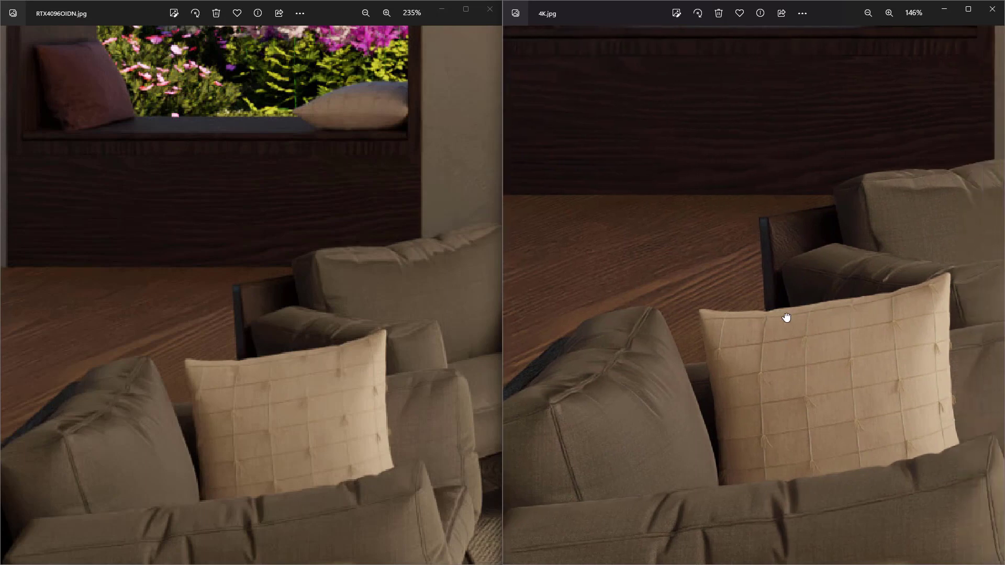
Align the beige cushion's framing in both renders and compare the fabric folds and stitching
scroll(231, 420, up, 2)
drag(264, 439, 229, 385)
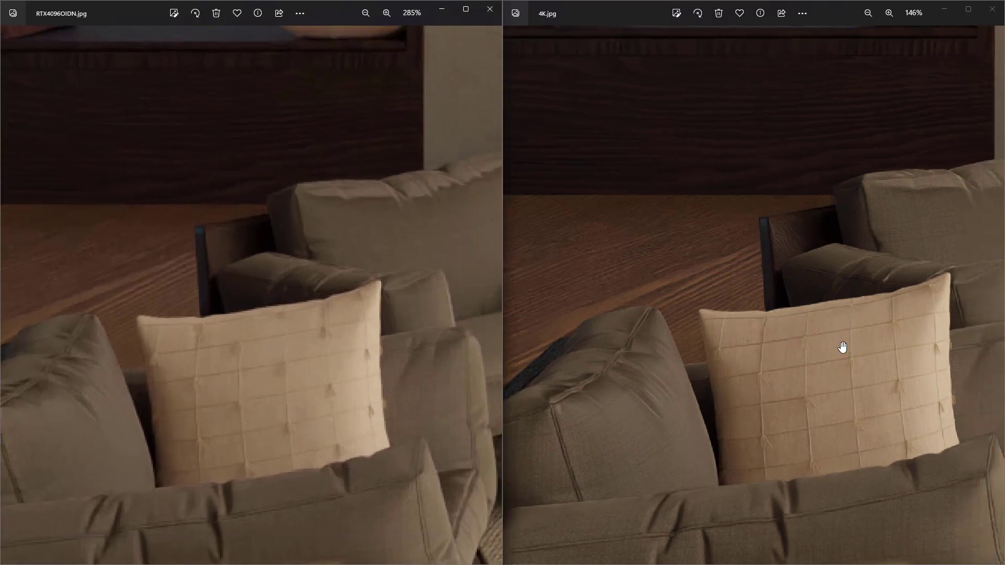
drag(717, 450, 783, 417)
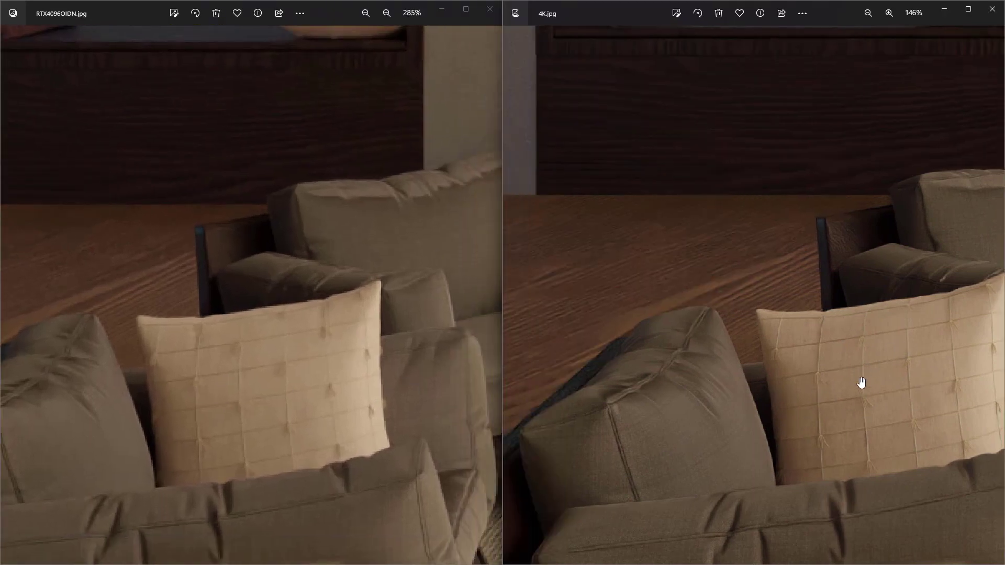
drag(161, 467, 236, 446)
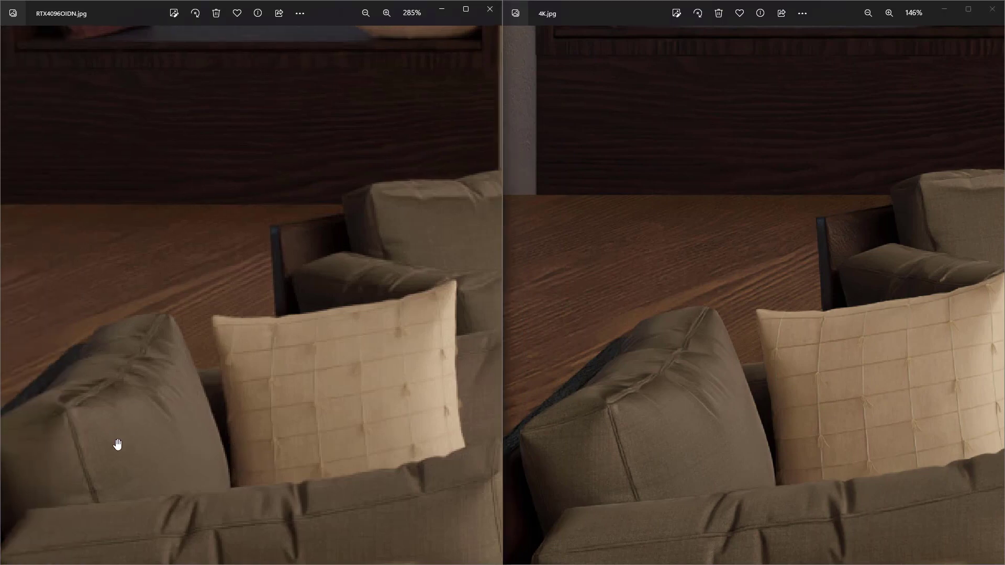
Return RTX4096OIDN.jpg and 4K.jpg to the full room view and compare the overall images
scroll(701, 473, down, 8)
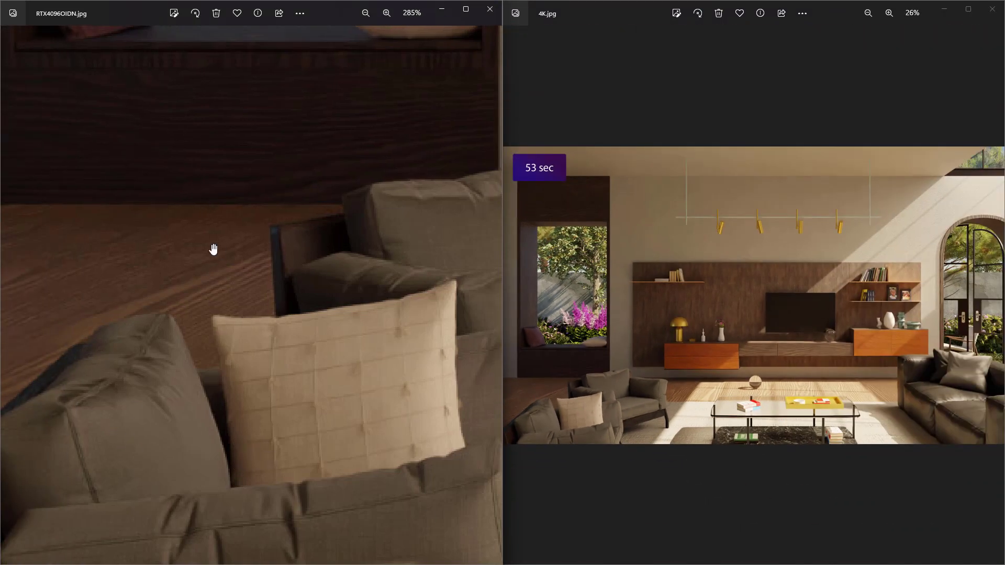
scroll(213, 251, down, 10)
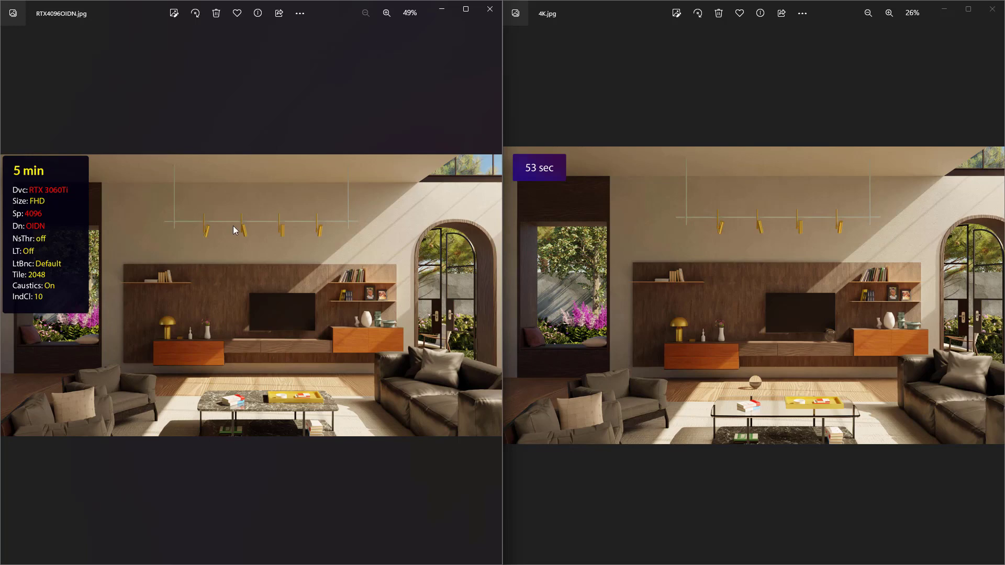
scroll(744, 274, up, 3)
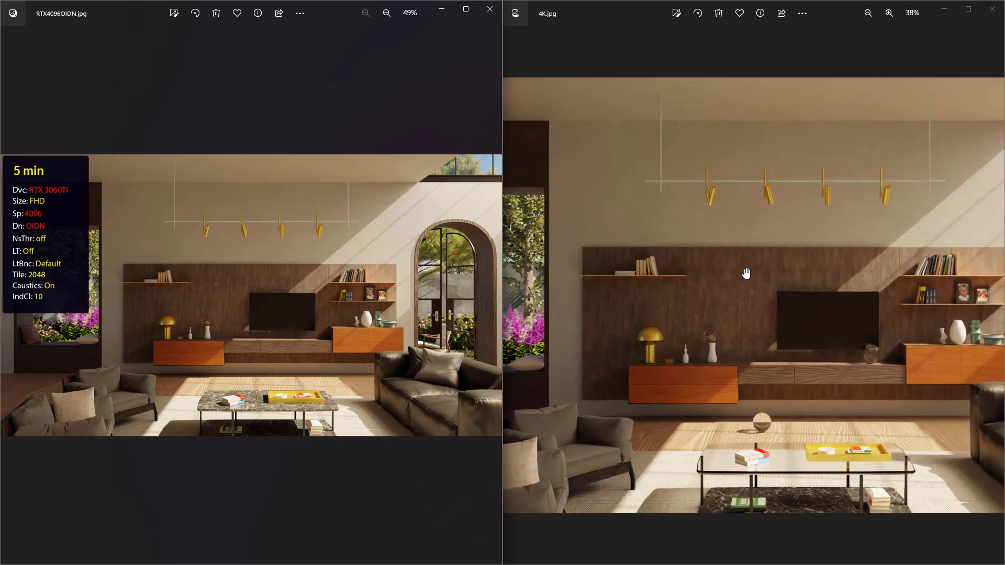
scroll(755, 284, down, 3)
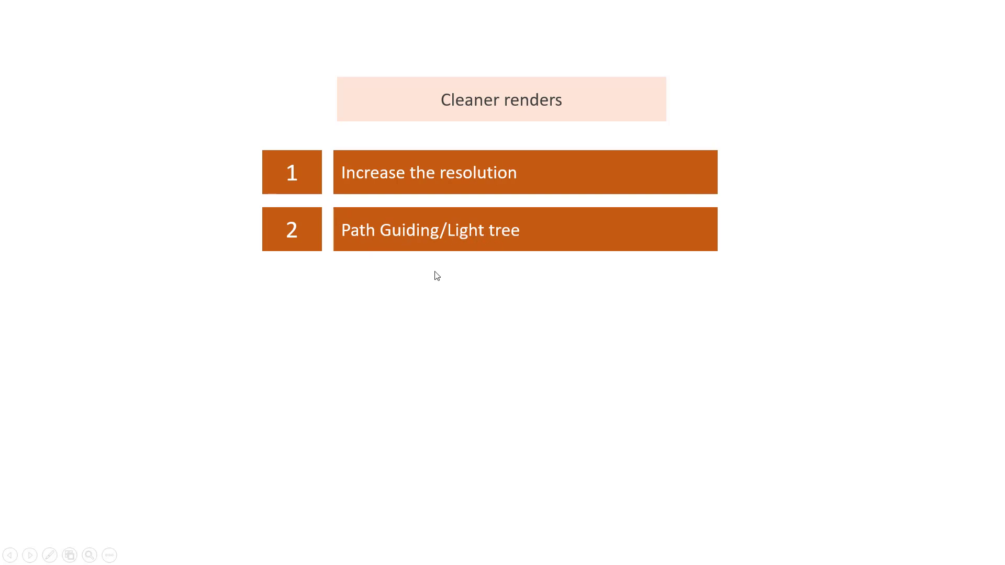
Switch to RyzenPGoff.jpg in Photos and alternate repeatedly with RyzenPGon.jpg to compare Path Guiding off and on
key(alt+Tab)
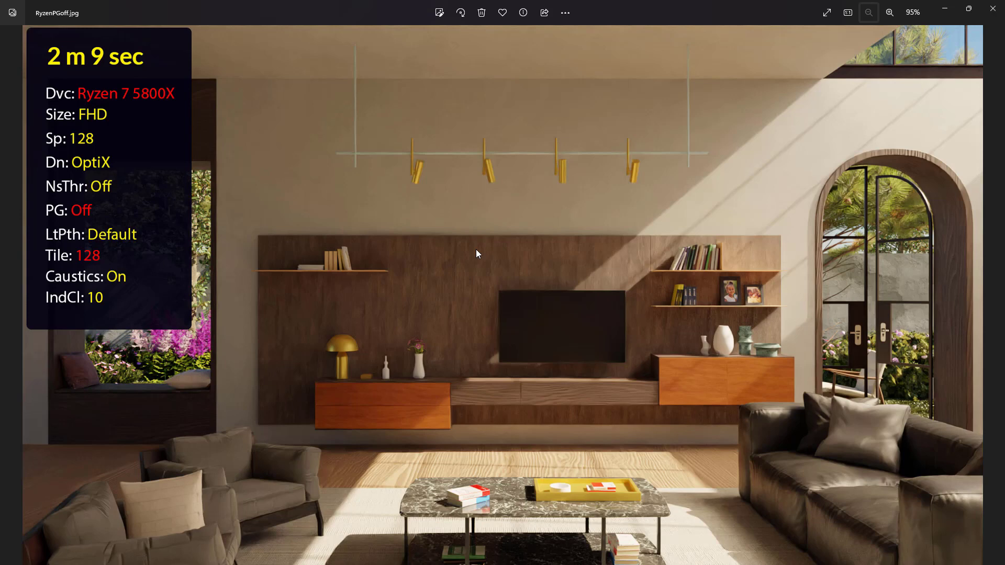
key(Right)
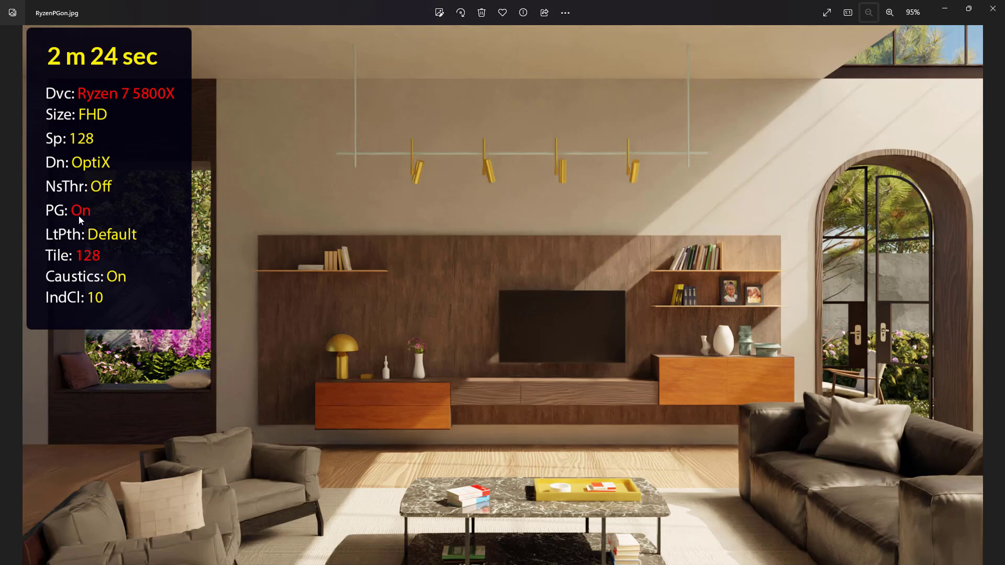
key(Left)
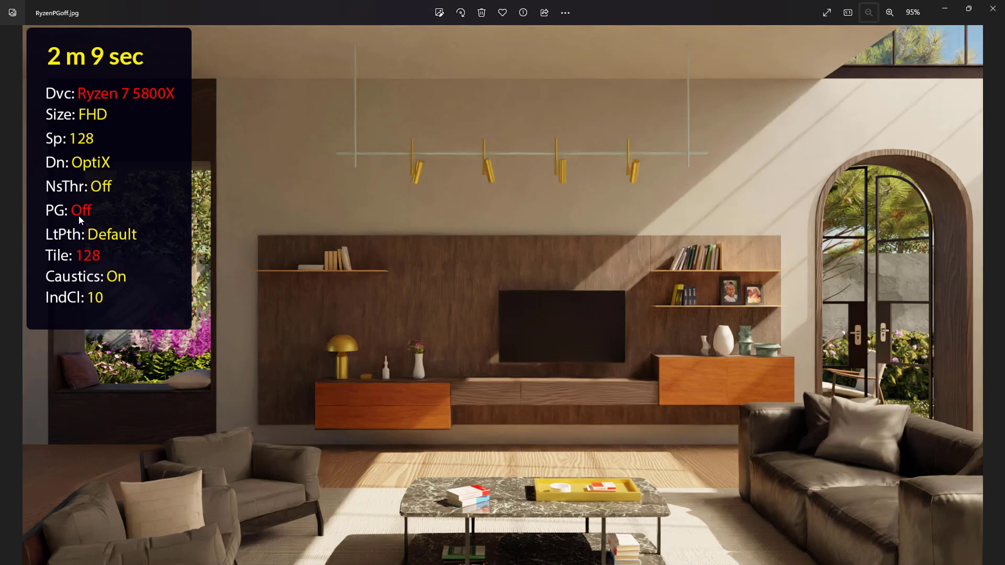
key(Right)
key(Left)
key(Right)
key(Left)
key(Right)
key(Left)
key(Right)
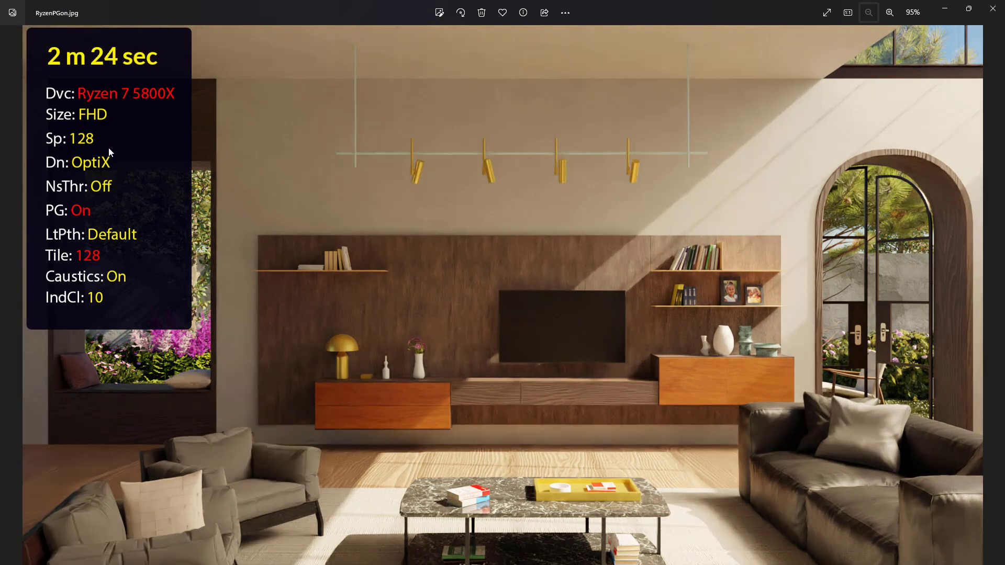
key(Left)
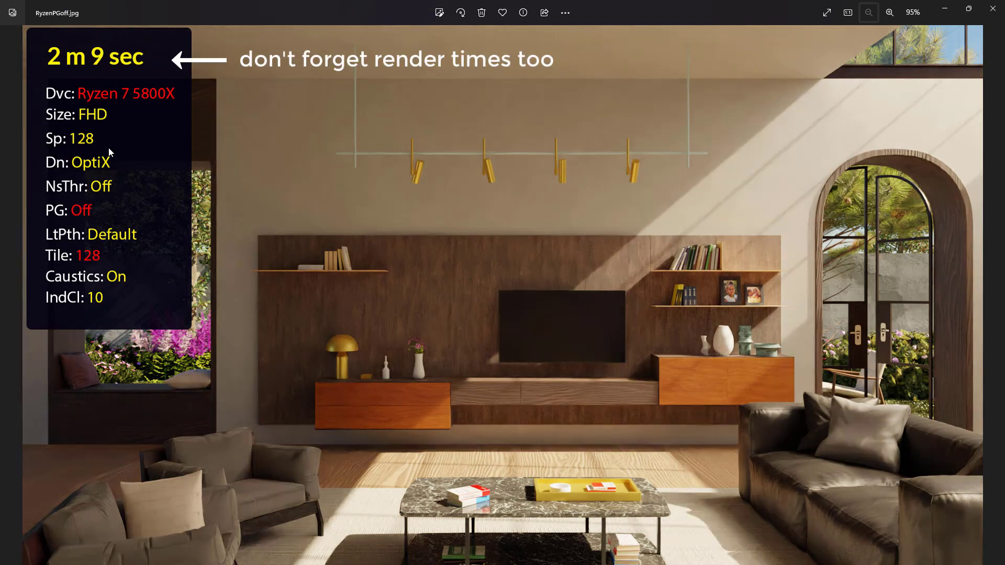
key(Right)
key(Left)
key(Right)
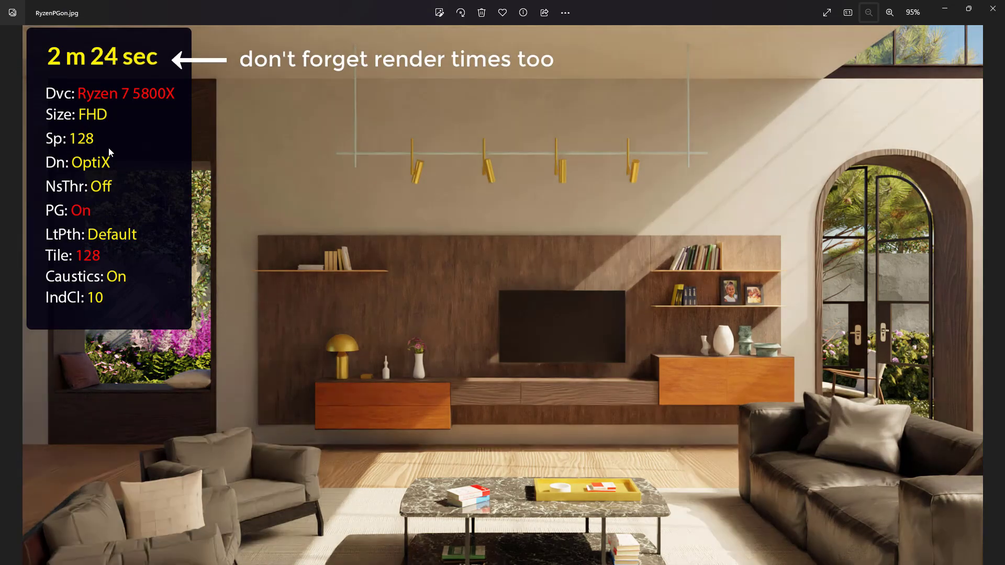
key(Left)
key(Right)
key(Left)
key(Right)
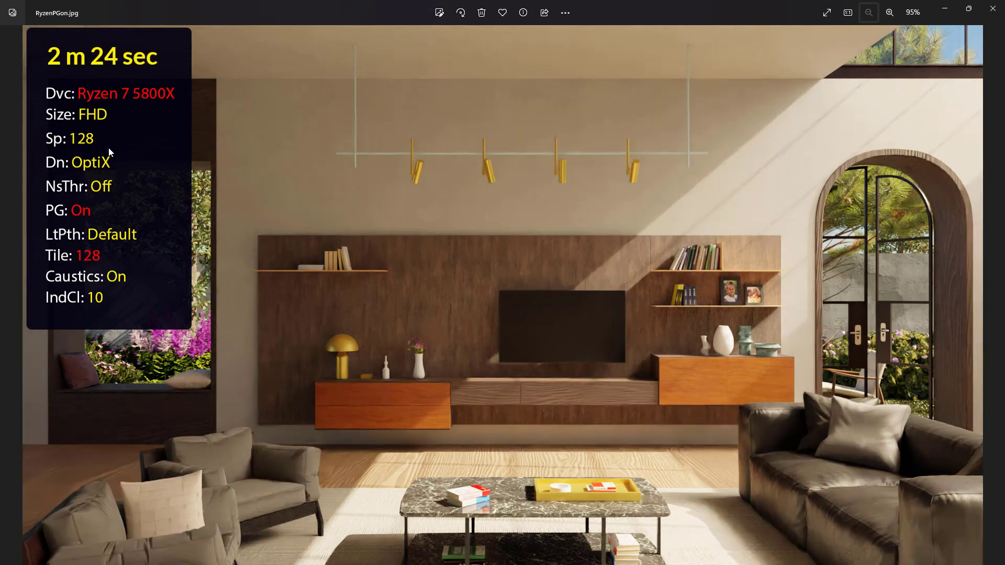
key(Left)
key(Right)
key(Left)
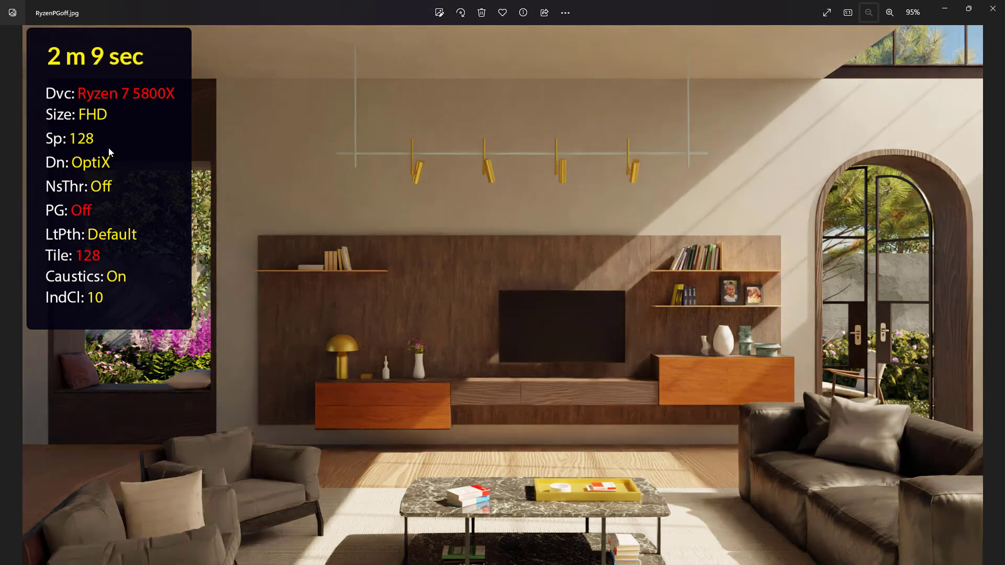
key(Right)
key(Left)
key(Right)
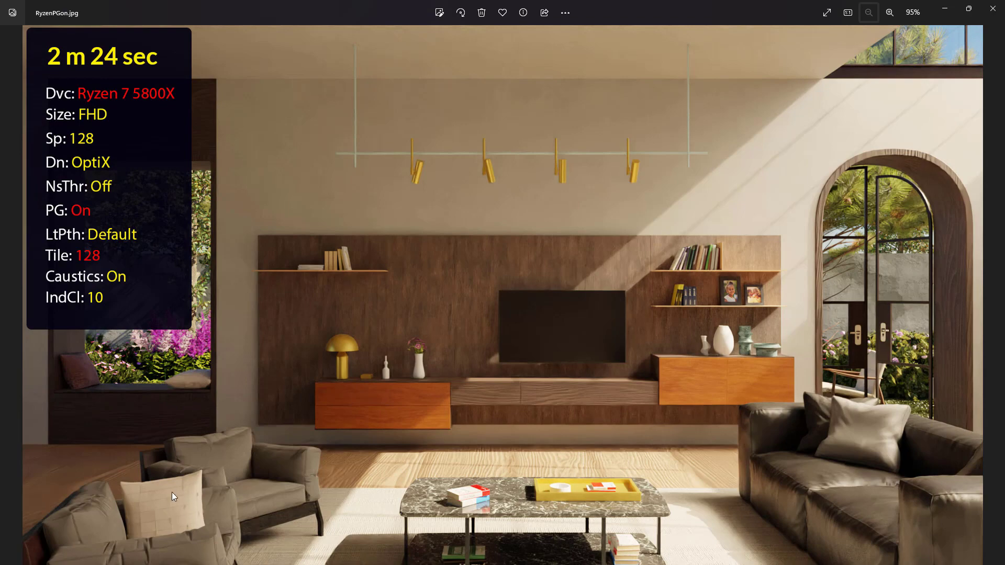
Compare the beige armchair cushion in RyzenPGoff.jpg and RyzenPGon.jpg by alternating between the two renders
key(Left)
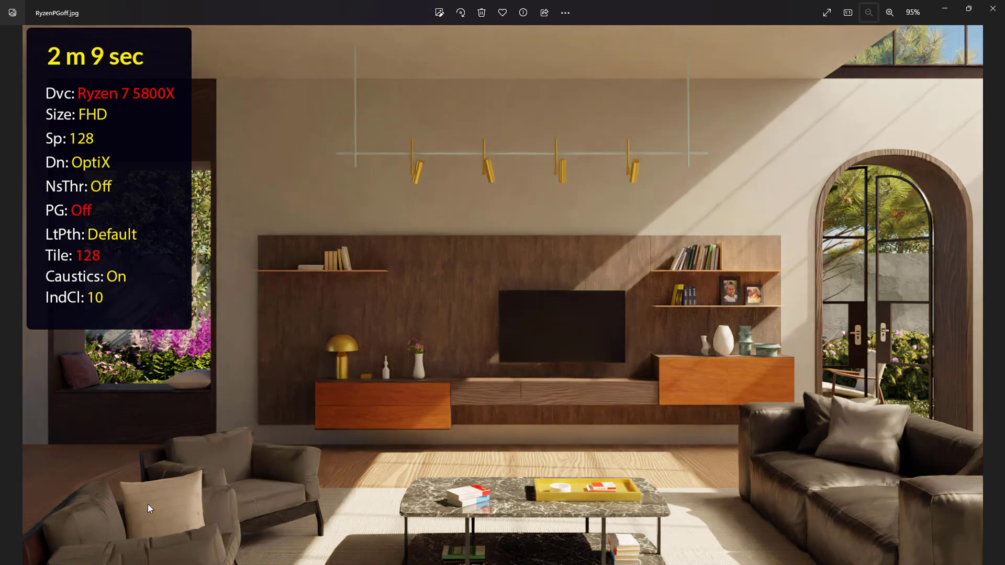
key(Right)
key(Left)
key(Right)
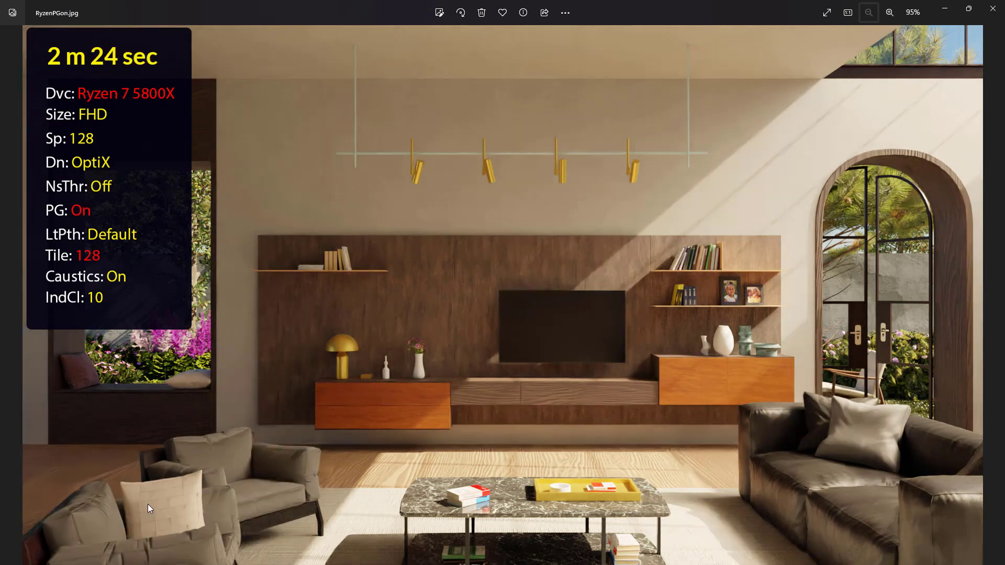
key(Left)
key(Right)
key(Left)
key(Right)
key(Left)
key(Right)
key(Left)
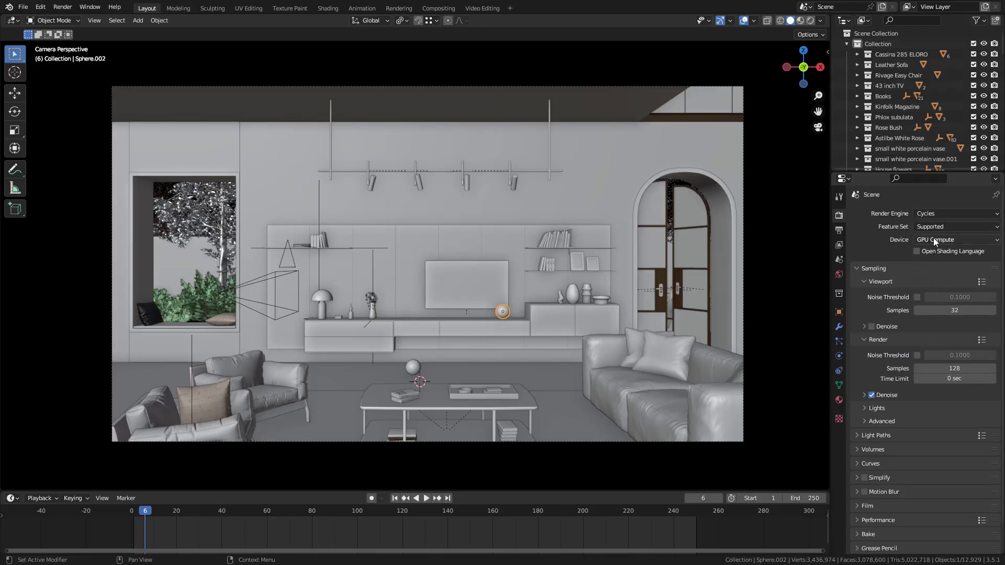
In Blender, set the Cycles device to CPU and turn off Path Guiding in the render sampling settings
click(933, 238)
click(931, 249)
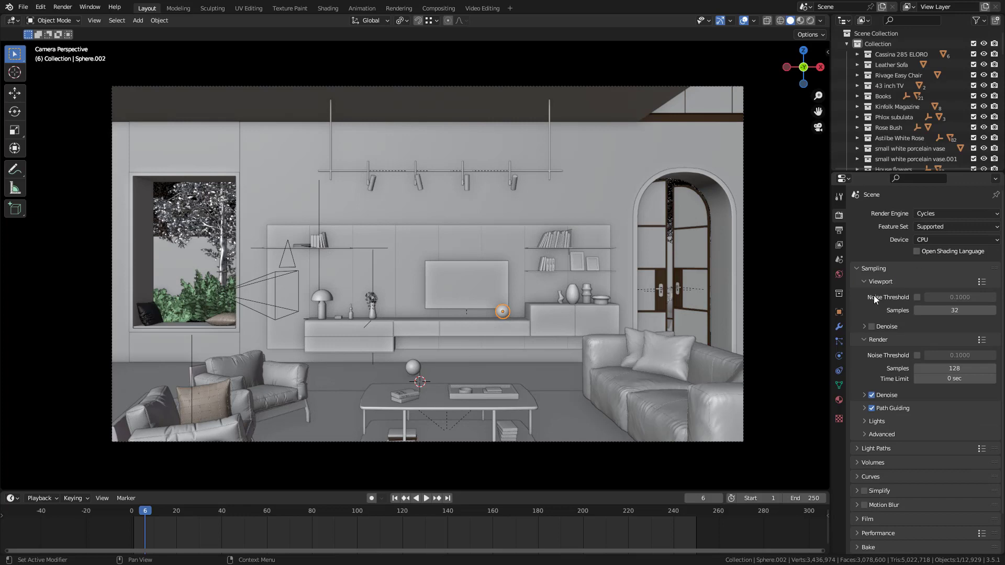
click(895, 409)
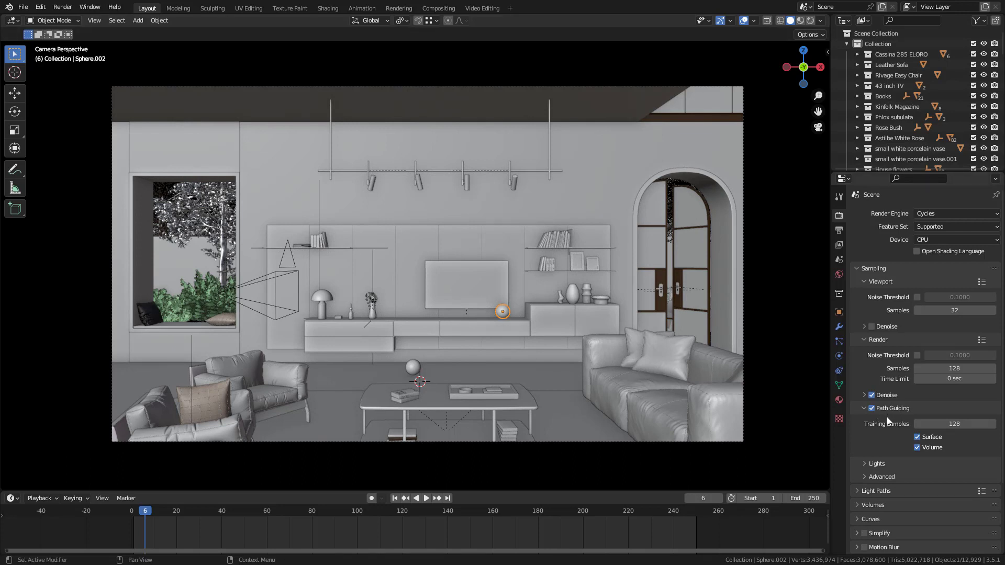
click(872, 409)
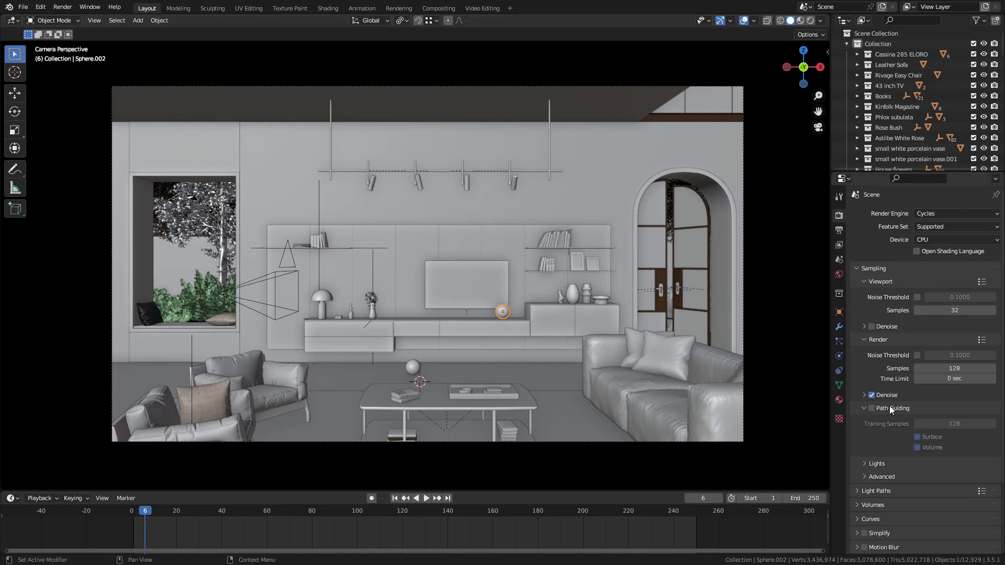
click(892, 409)
Check the Light Tree option in the Lights settings and set the Cycles device back to GPU Compute
click(879, 422)
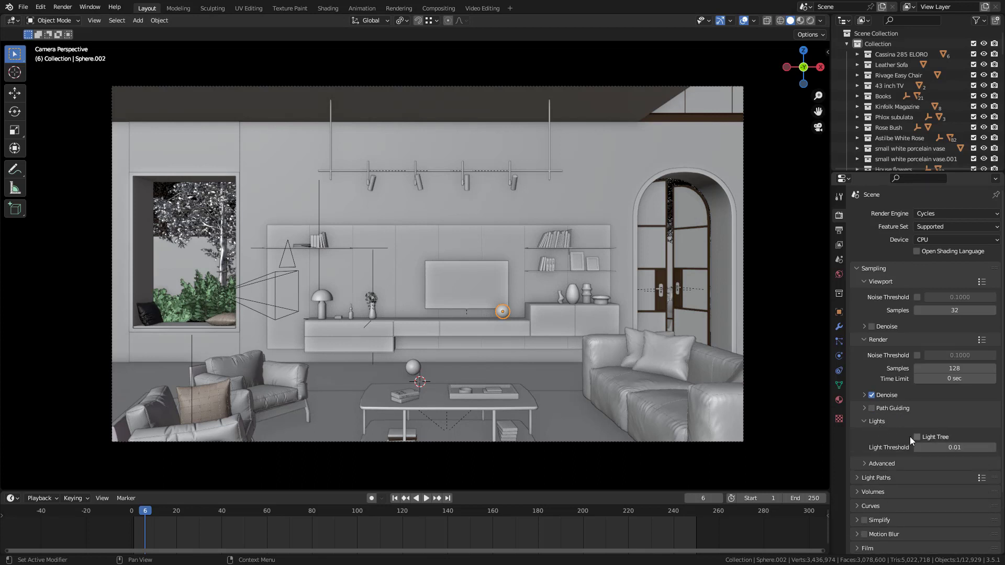
click(880, 423)
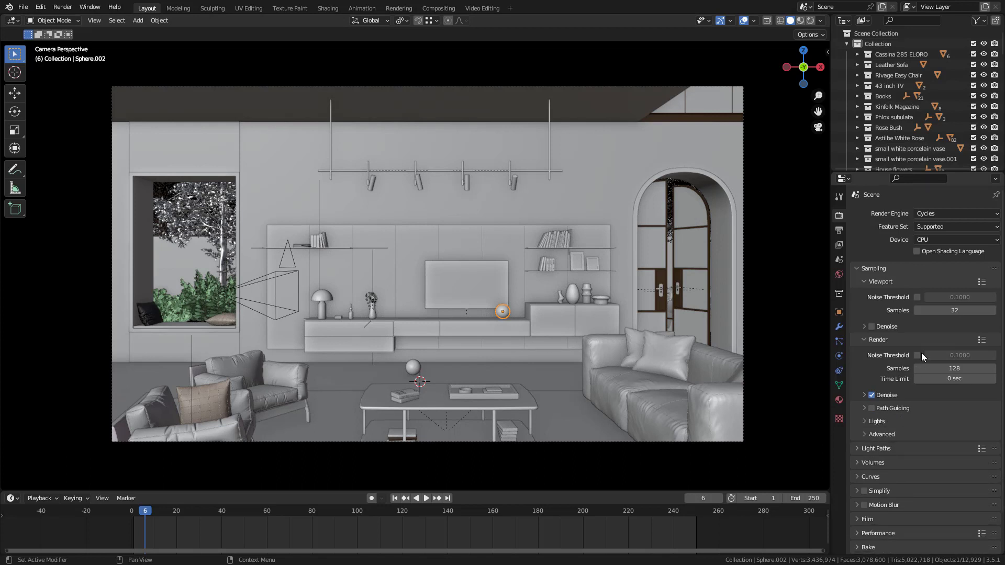
click(930, 238)
click(930, 262)
click(874, 408)
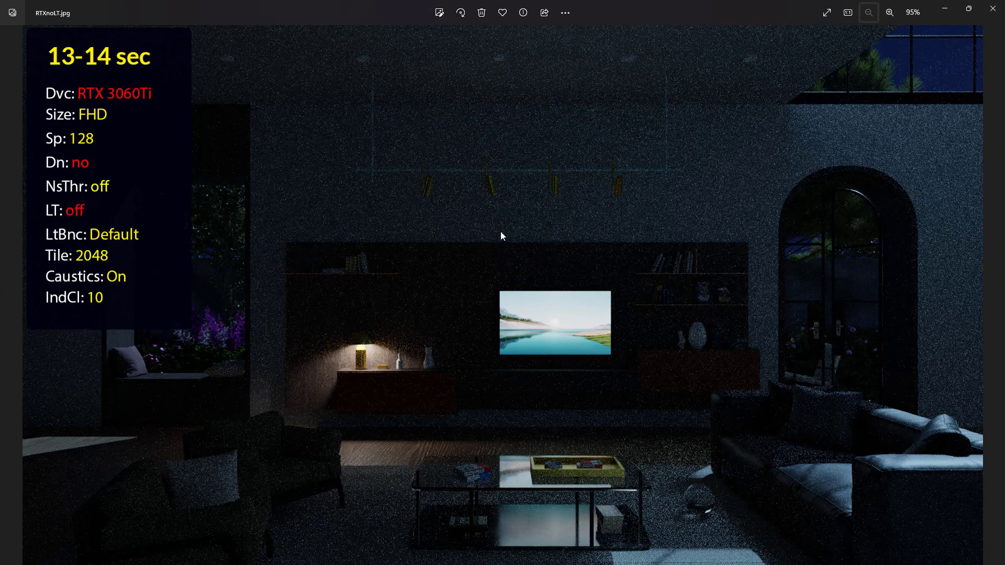
Alternate between RTXnoLT.jpg and RTXLT.jpg in Photos to compare the noise and render time with Light Tree off and on
key(Right)
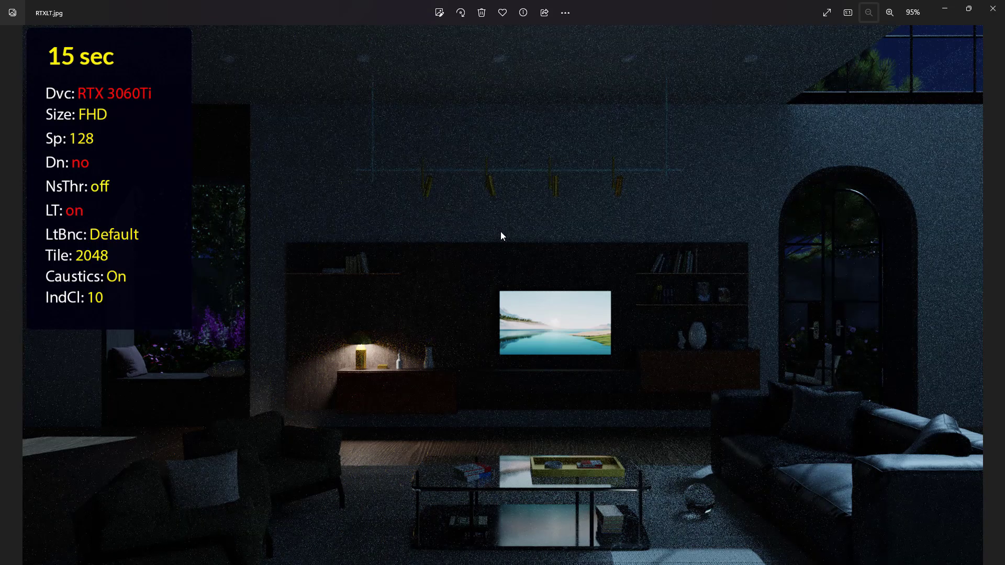
key(Left)
key(Right)
key(Left)
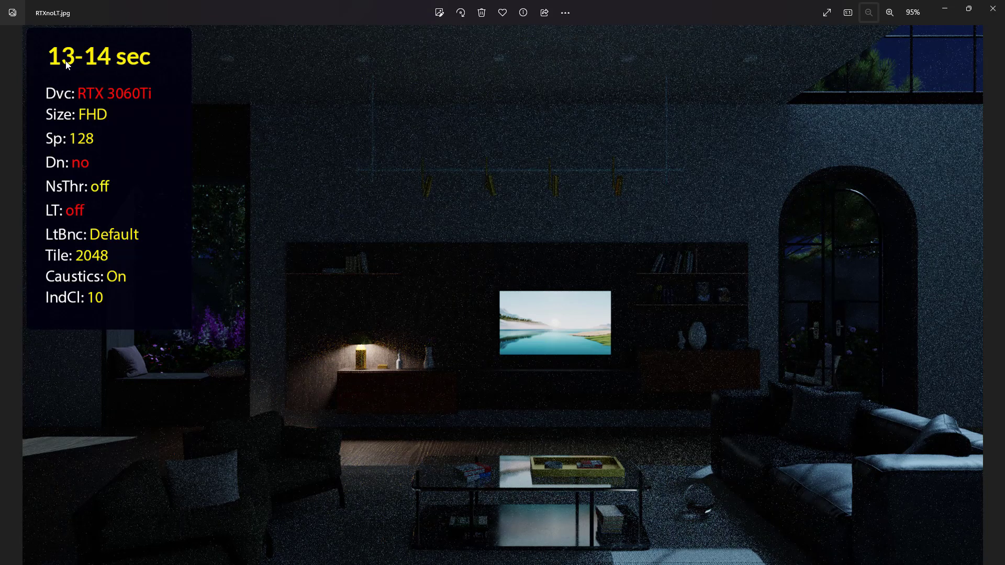
key(Right)
key(Left)
key(Right)
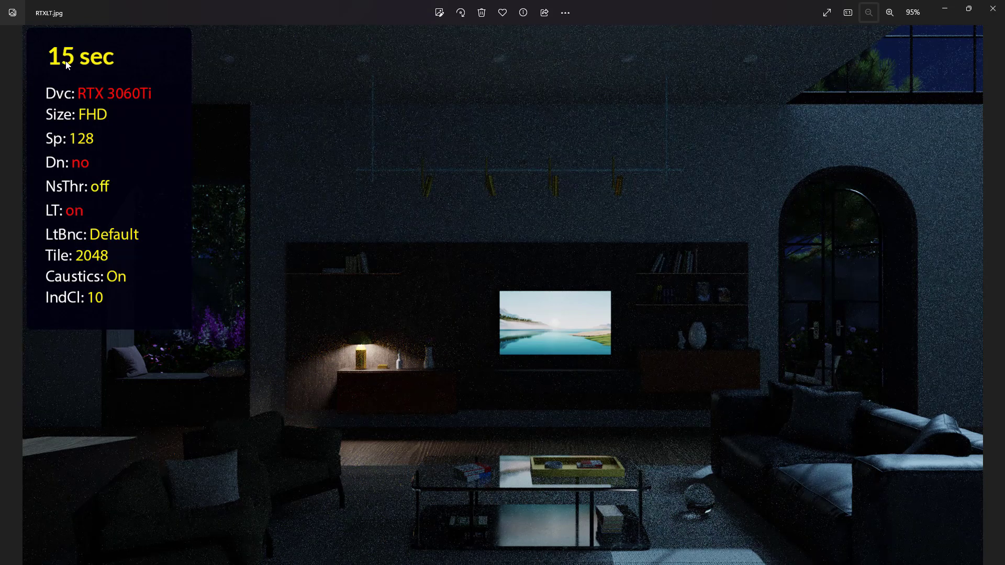
key(Left)
key(Right)
key(Left)
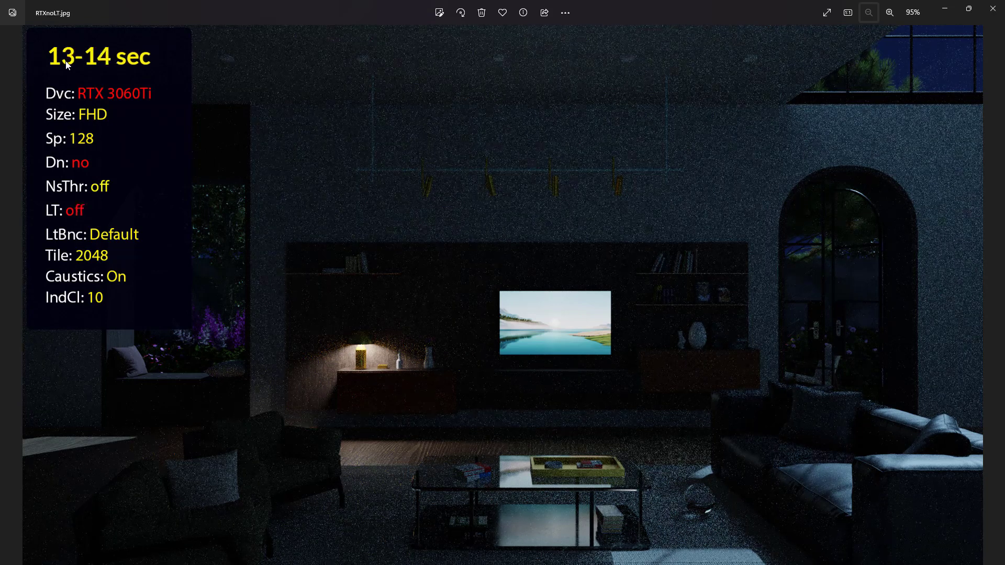
key(Right)
key(Left)
key(Right)
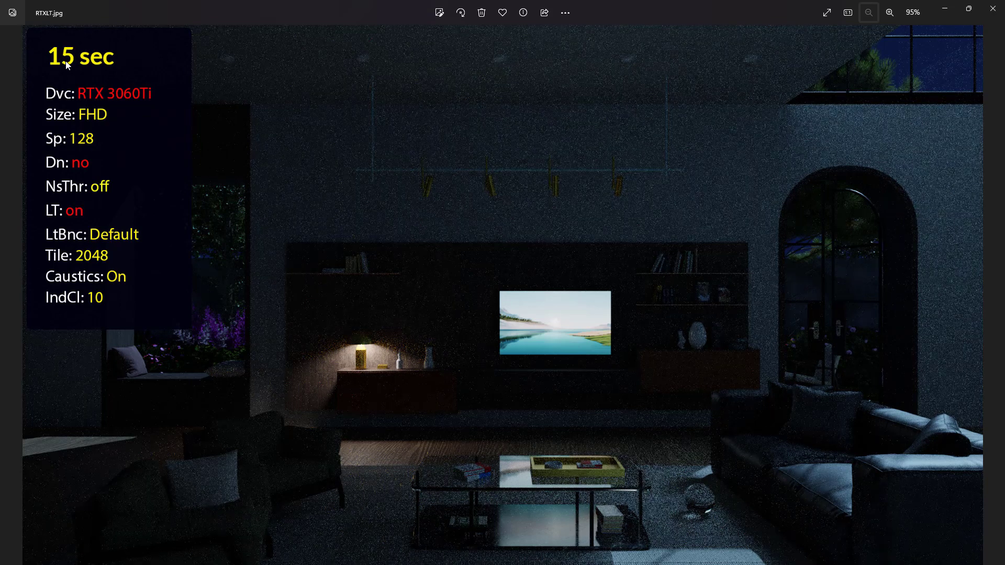
key(Left)
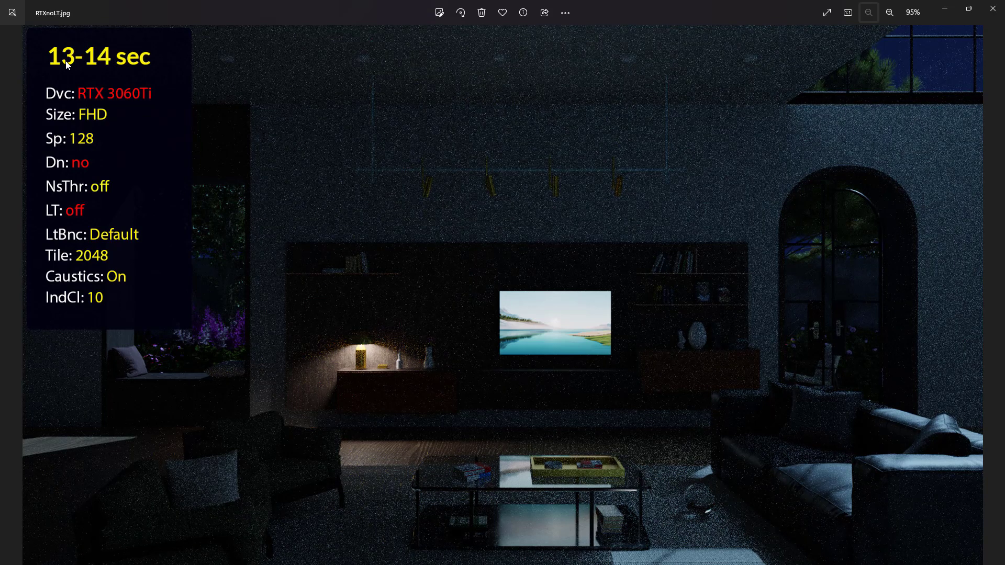
Examine the noise on the walls, ceiling and furniture by repeatedly switching between RTXnoLT.jpg and RTXLT.jpg
key(Right)
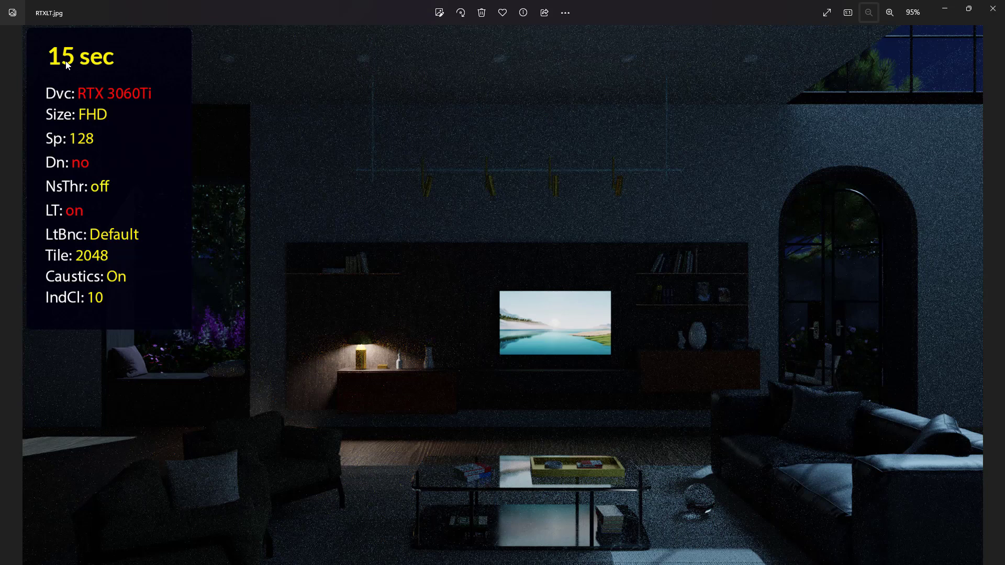
key(Right)
key(Left)
key(Left)
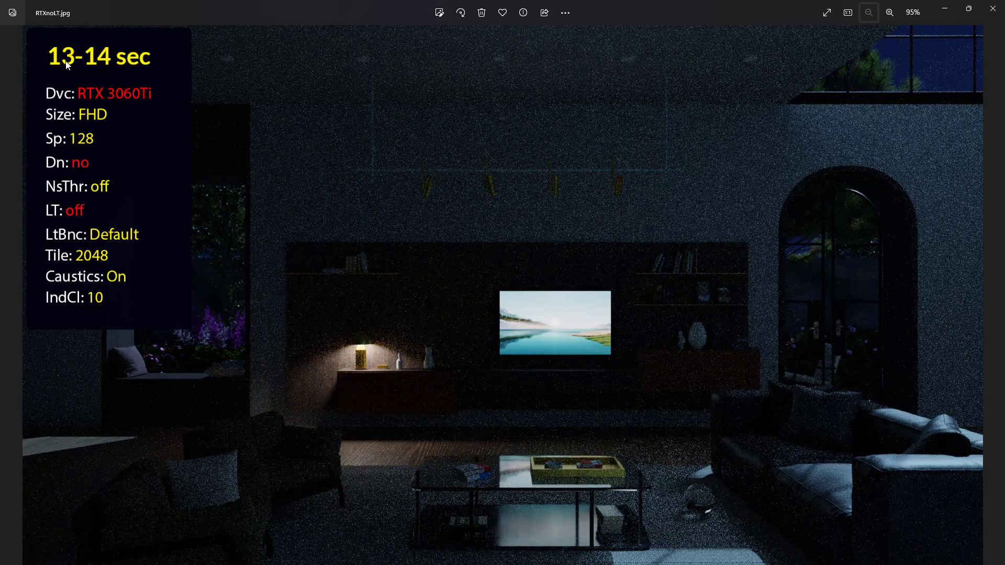
key(Right)
key(Left)
key(Right)
key(Left)
key(Left)
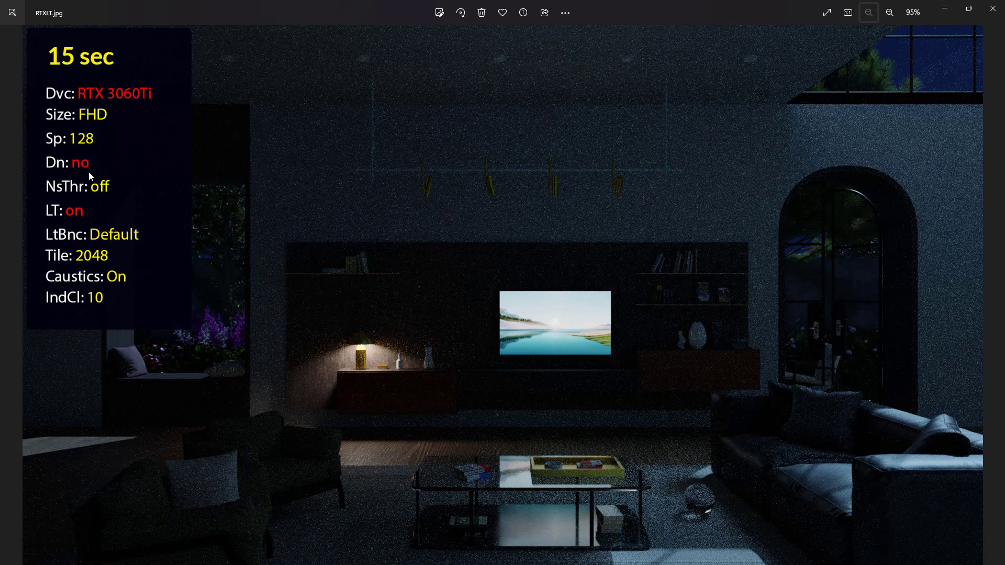
key(Right)
key(Right)
key(Left)
key(Left)
key(Right)
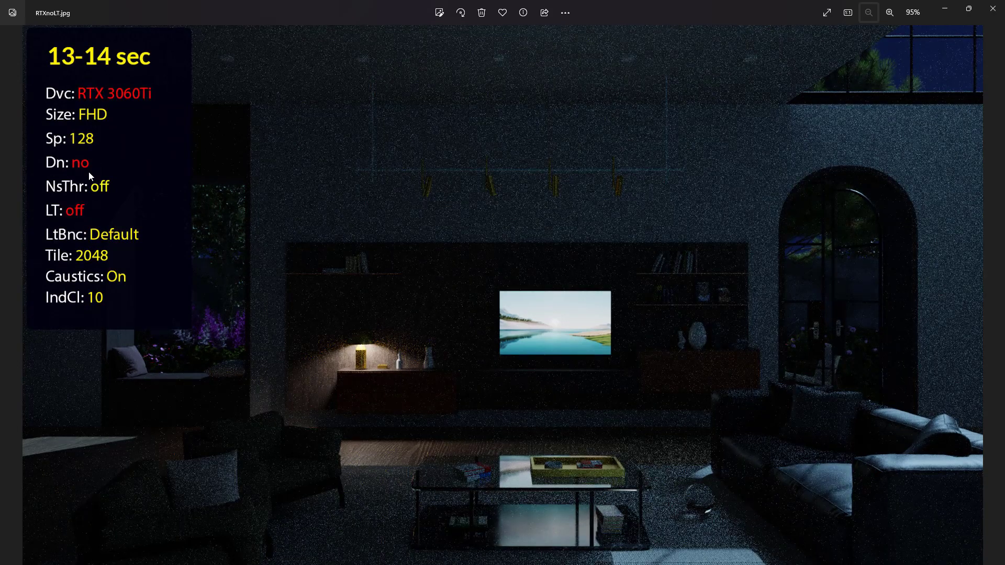
key(Left)
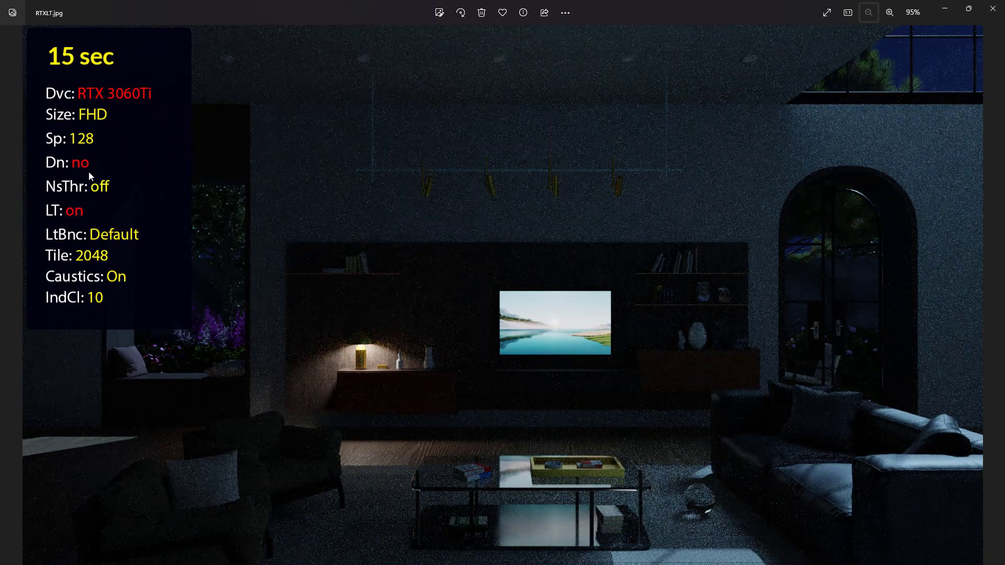
key(Right)
key(Left)
key(Right)
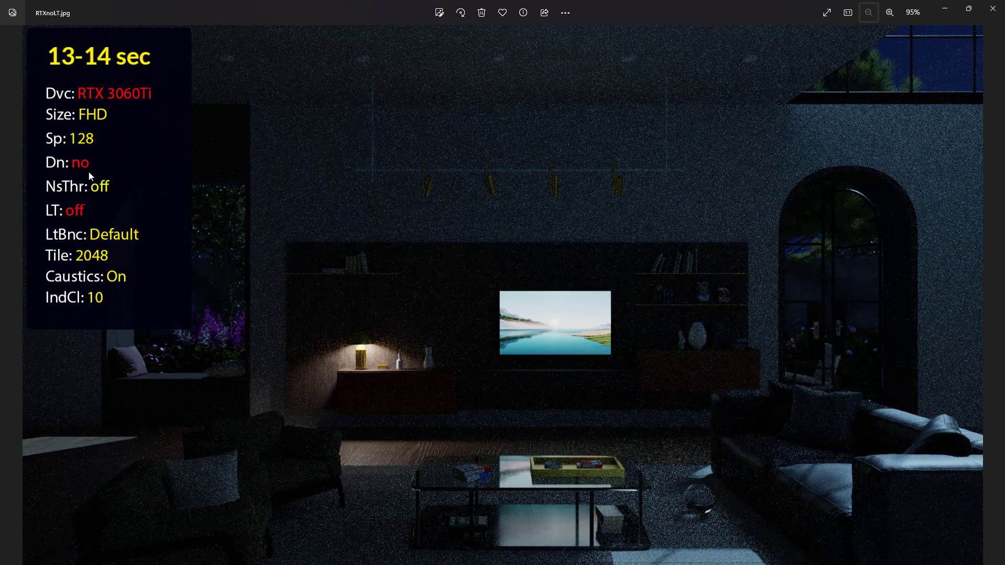
key(Left)
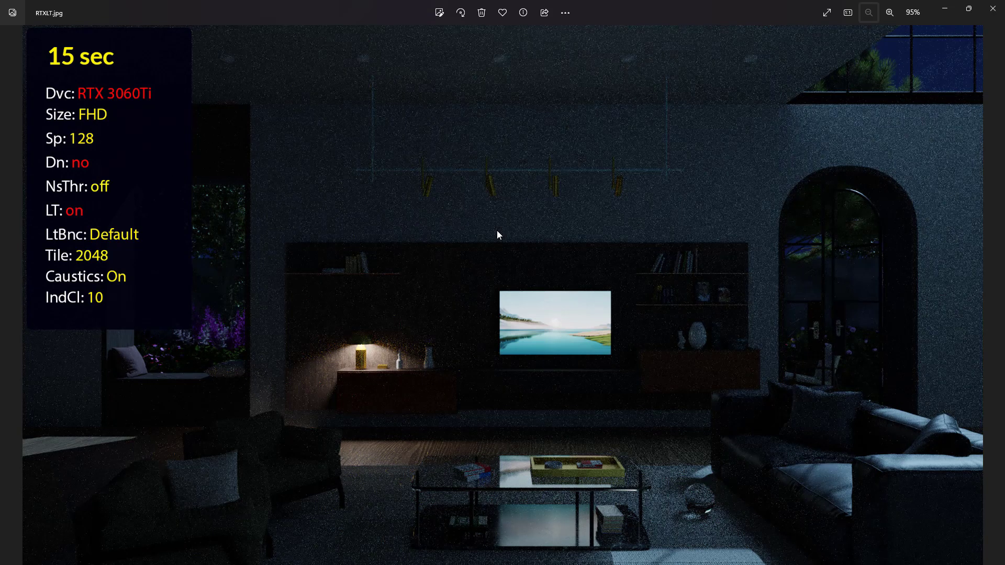
key(Right)
key(Left)
key(Left)
key(Right)
key(Right)
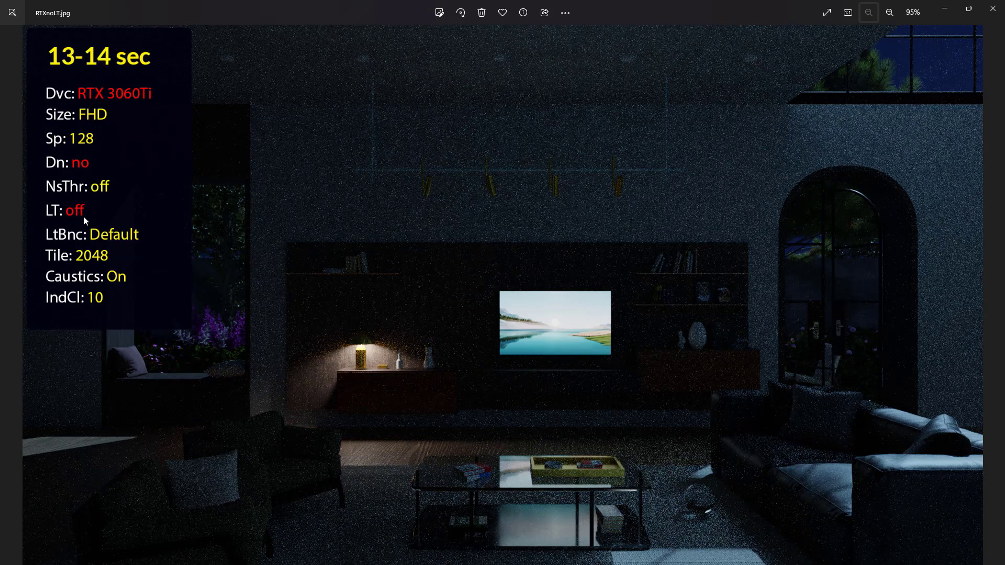
key(Left)
key(Right)
key(Left)
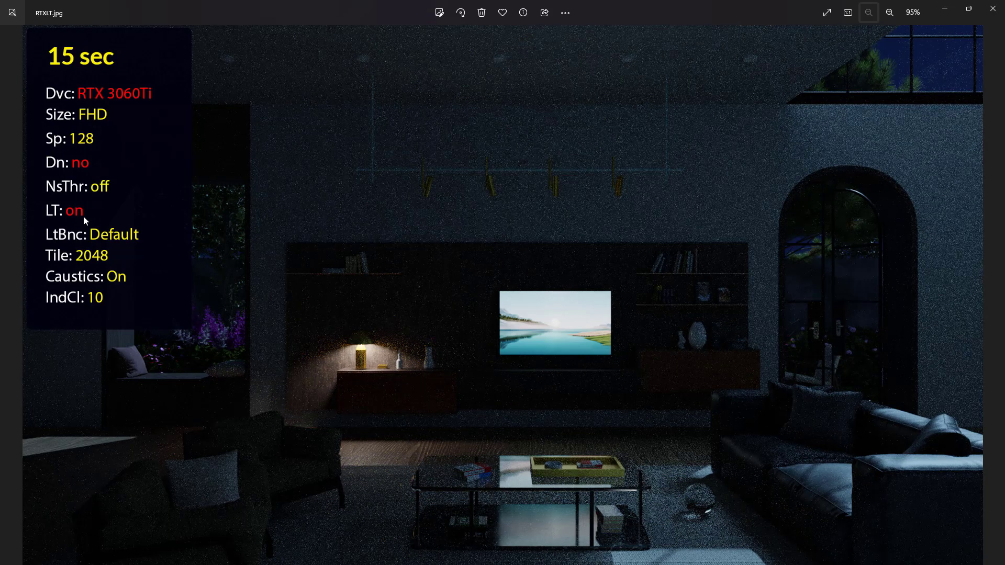
key(Right)
key(Left)
key(Right)
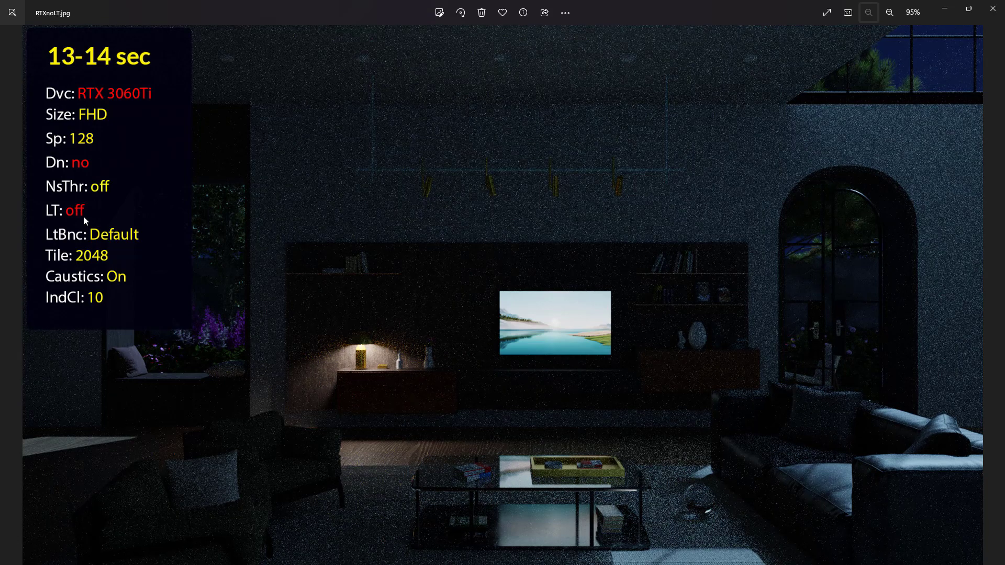
key(Left)
key(Right)
key(Left)
key(Right)
key(Left)
key(Right)
key(Left)
key(Right)
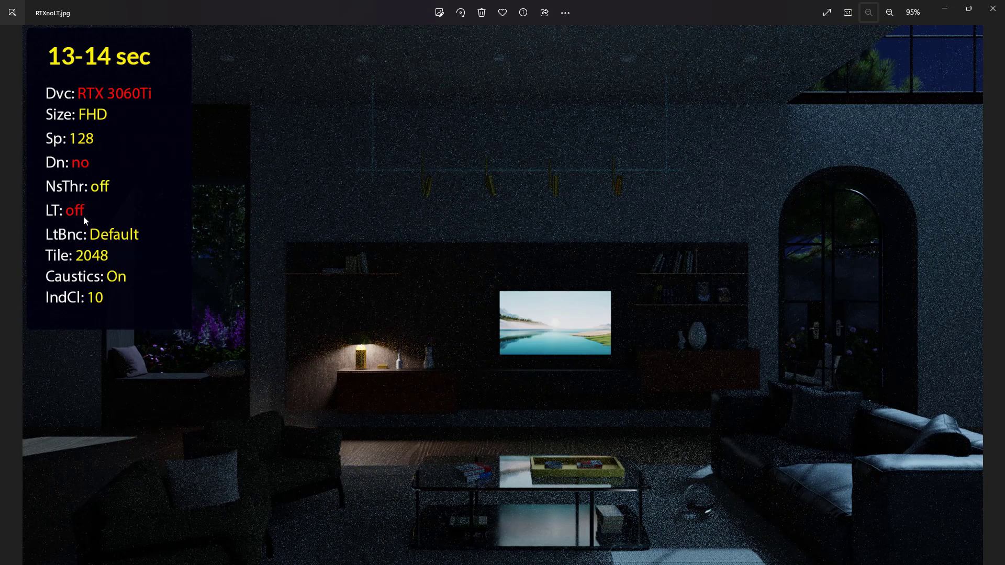
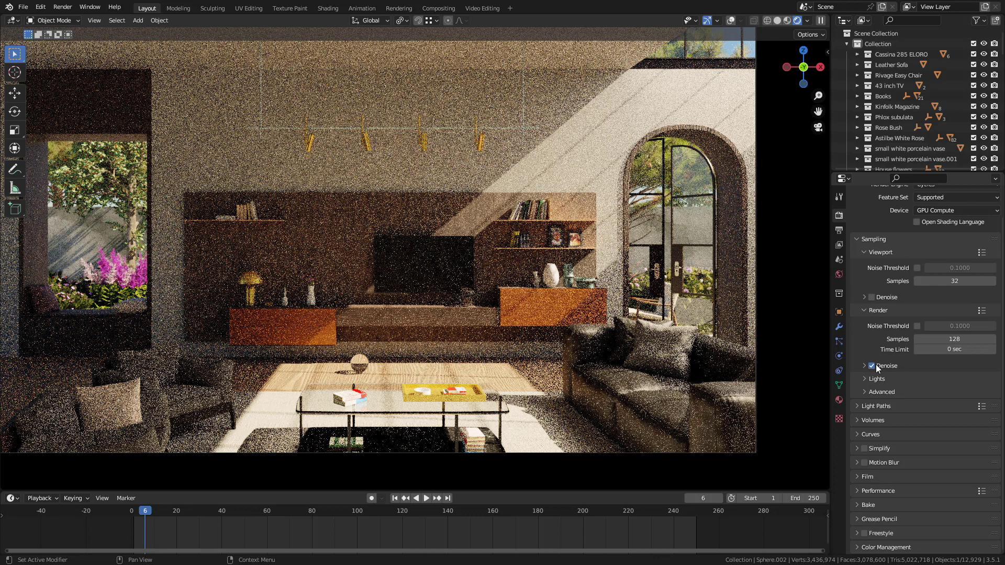
In Blender, check the Light Tree option in the Lights settings and expand the Light Paths settings
click(877, 378)
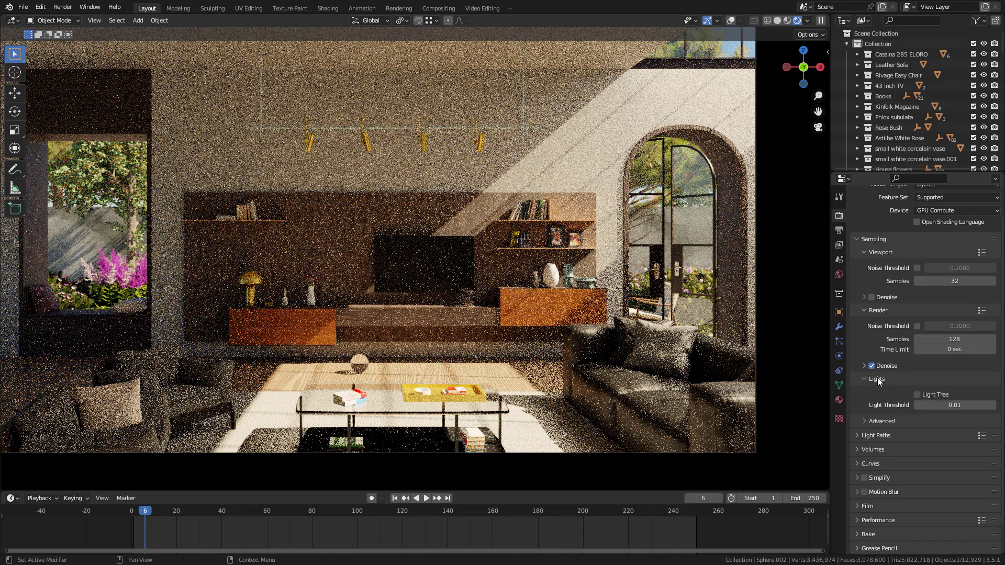
click(877, 378)
click(872, 392)
click(880, 396)
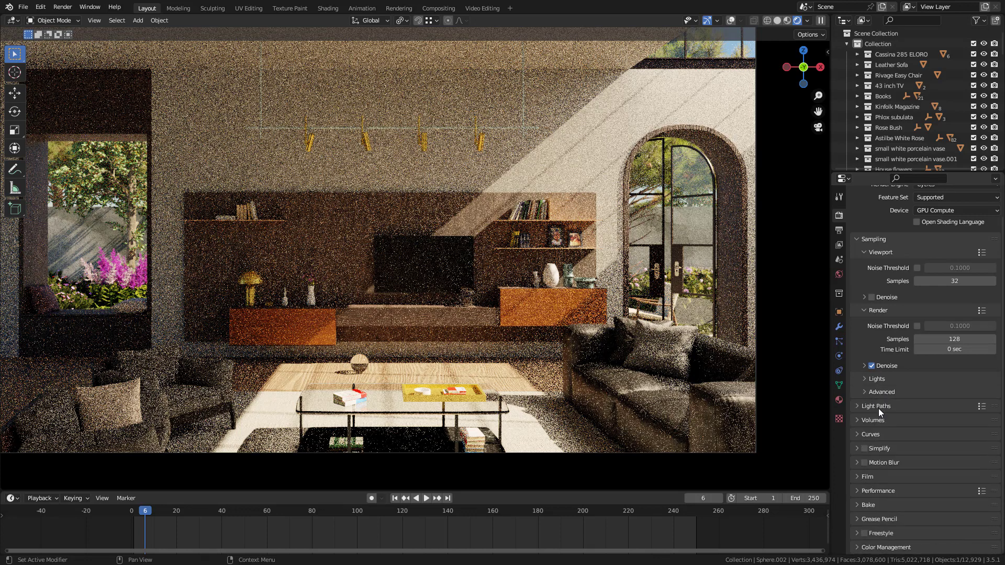
click(877, 409)
scroll(893, 437, down, 4)
scroll(894, 442, down, 2)
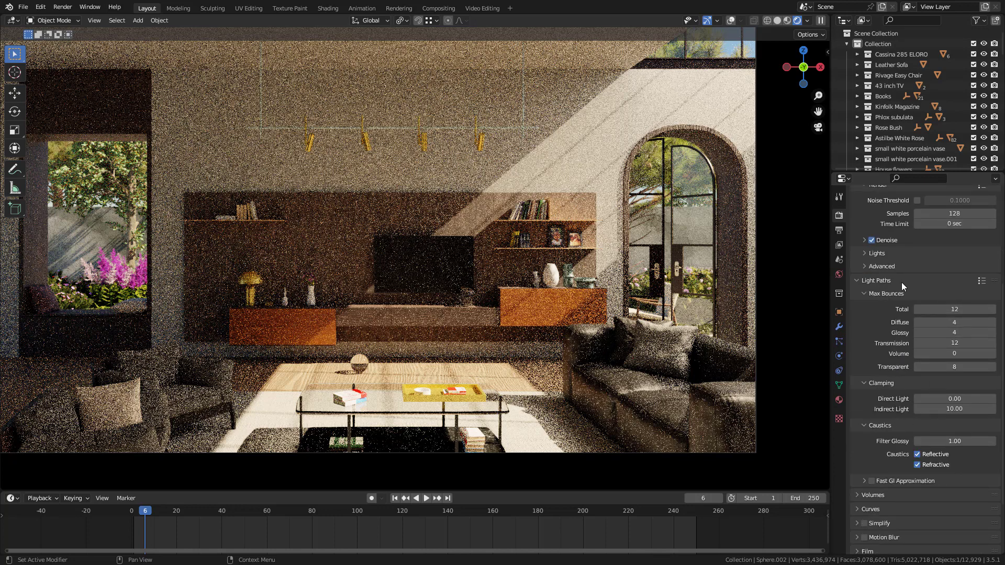
Try the Full Global Illumination preset for Light Paths on the viewport render and restore the Default preset
click(983, 283)
click(981, 281)
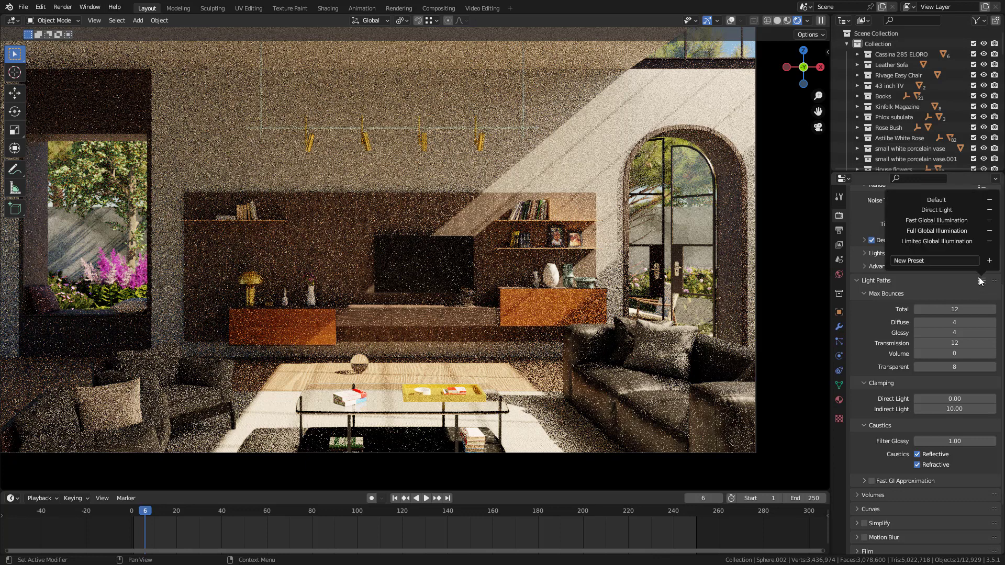
click(922, 231)
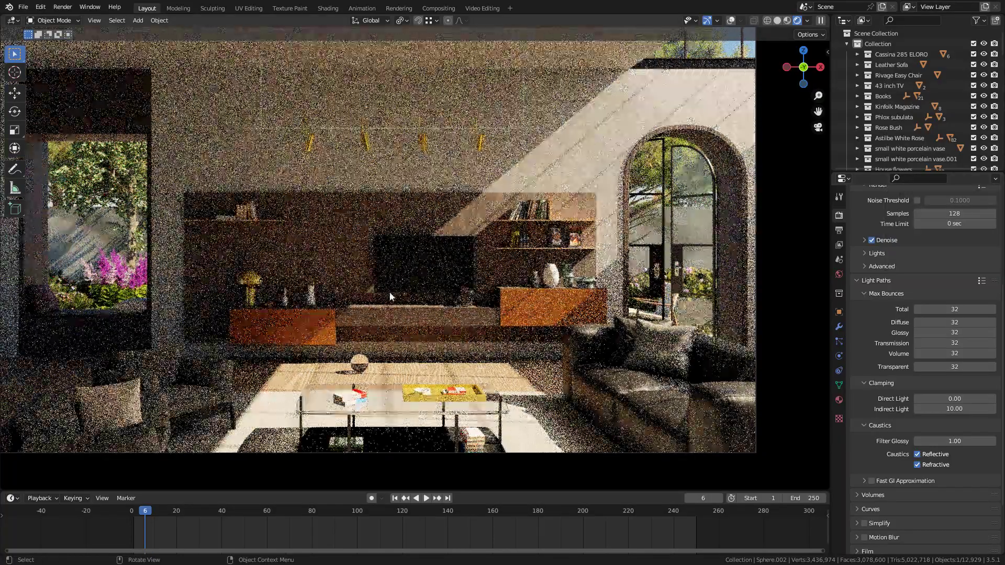
shift+middle_drag(466, 218, 488, 257)
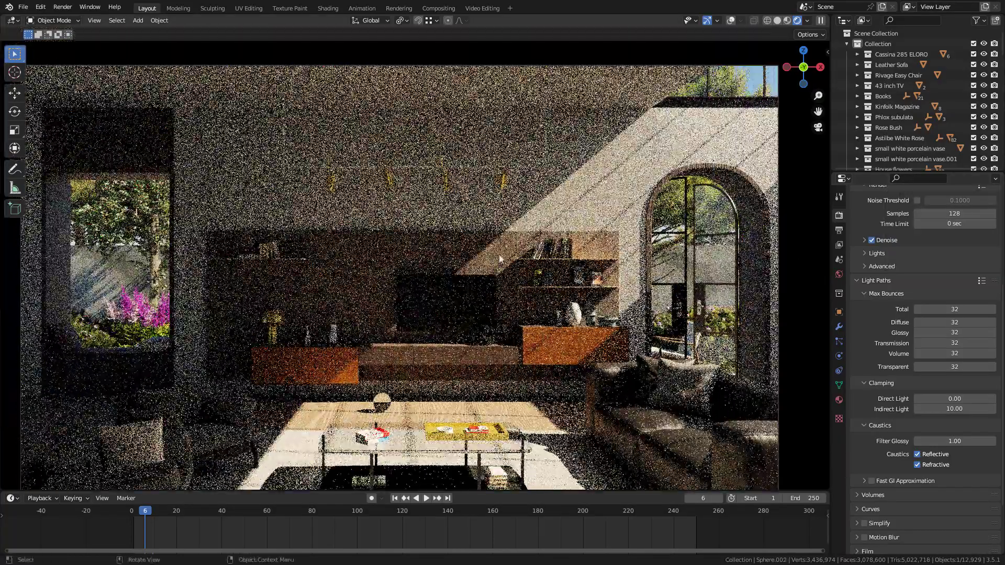
shift+middle_drag(520, 314, 507, 312)
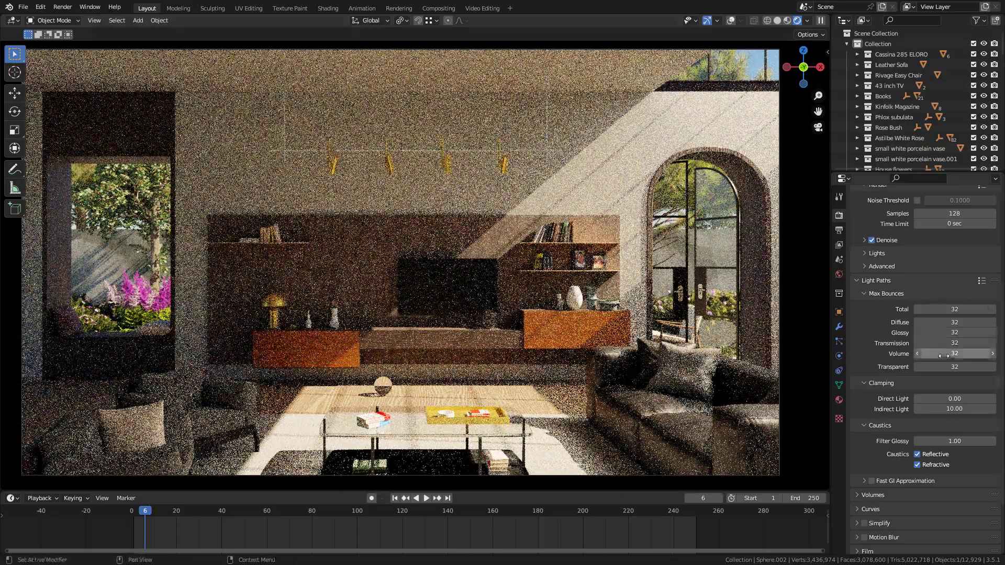
click(979, 280)
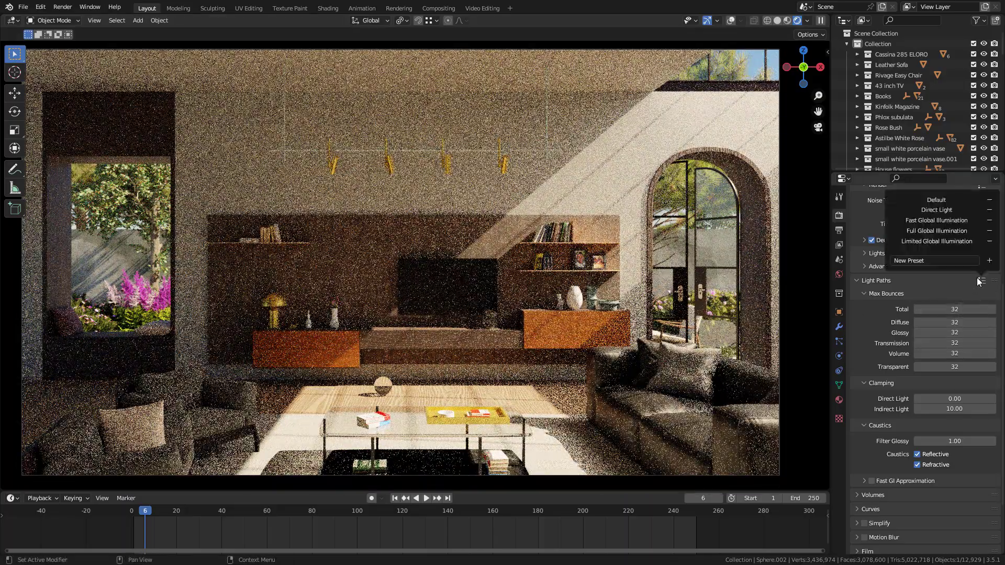
click(943, 201)
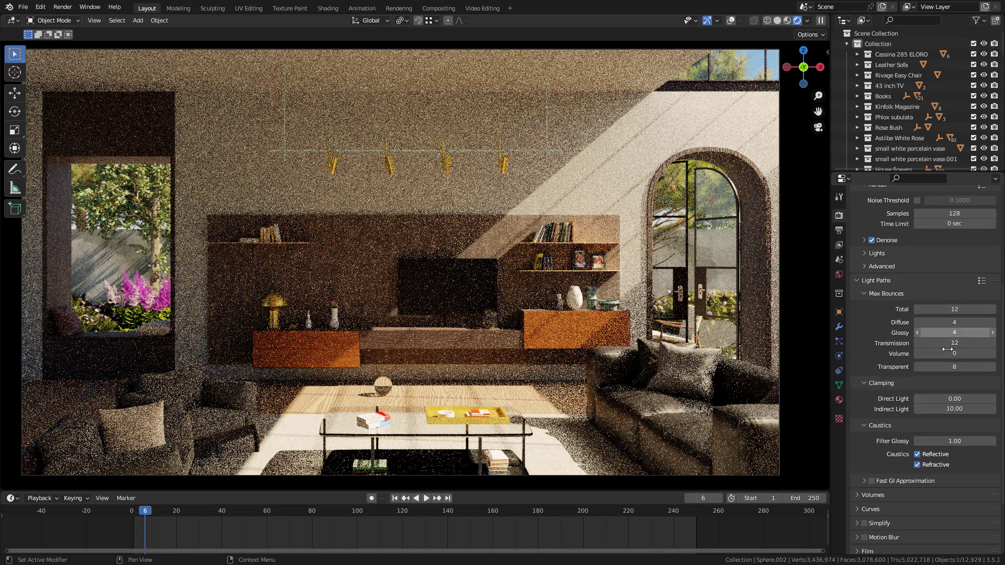
Test a maximum of 1 Diffuse light bounce in the viewport and settle on 2
click(957, 321)
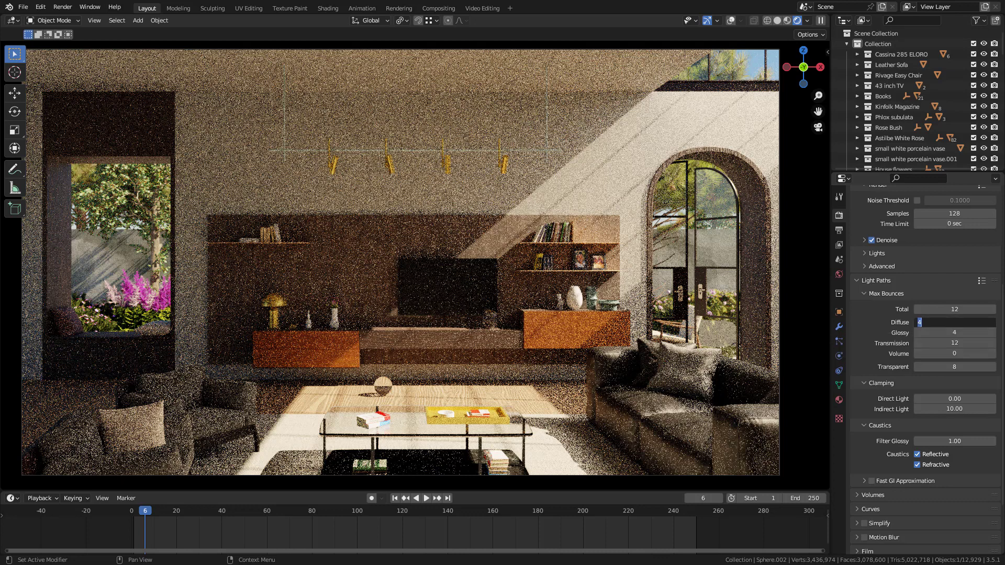
key(Return)
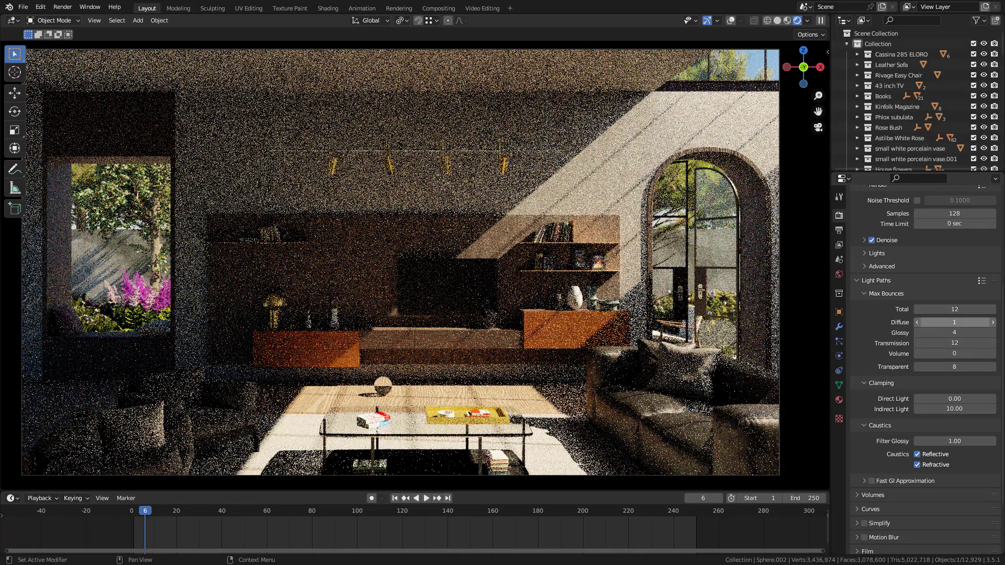
click(975, 320)
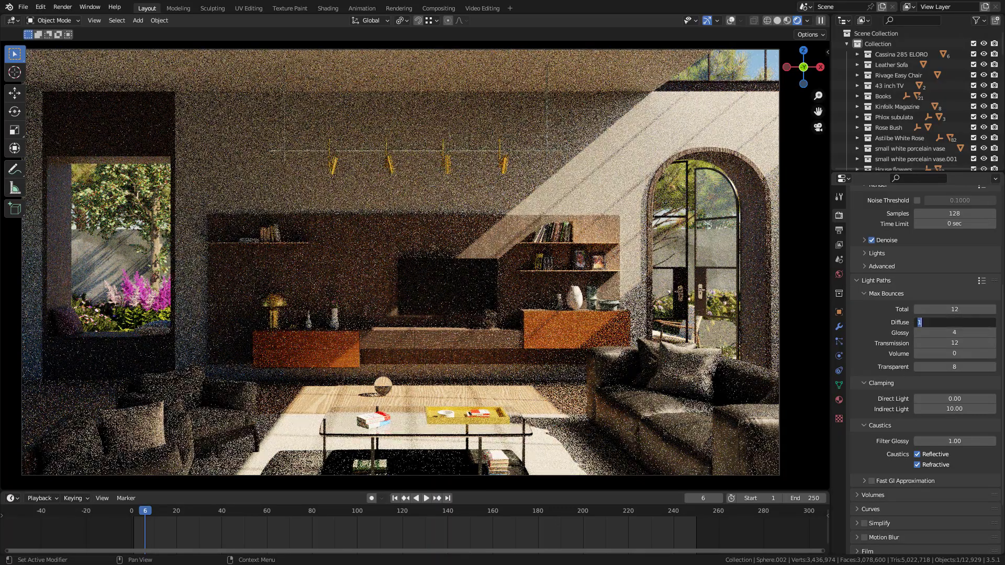
text(2)
key(Return)
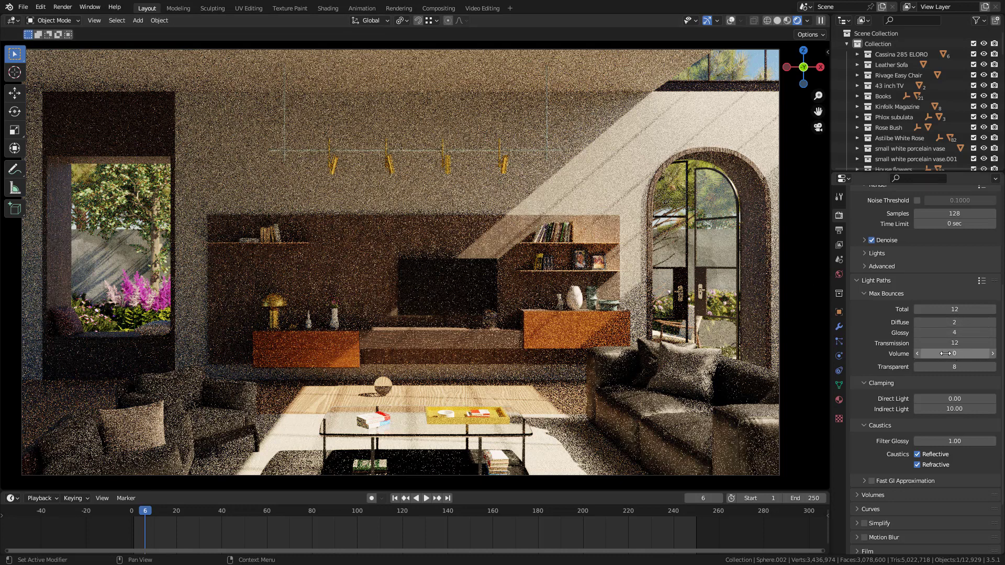
click(982, 282)
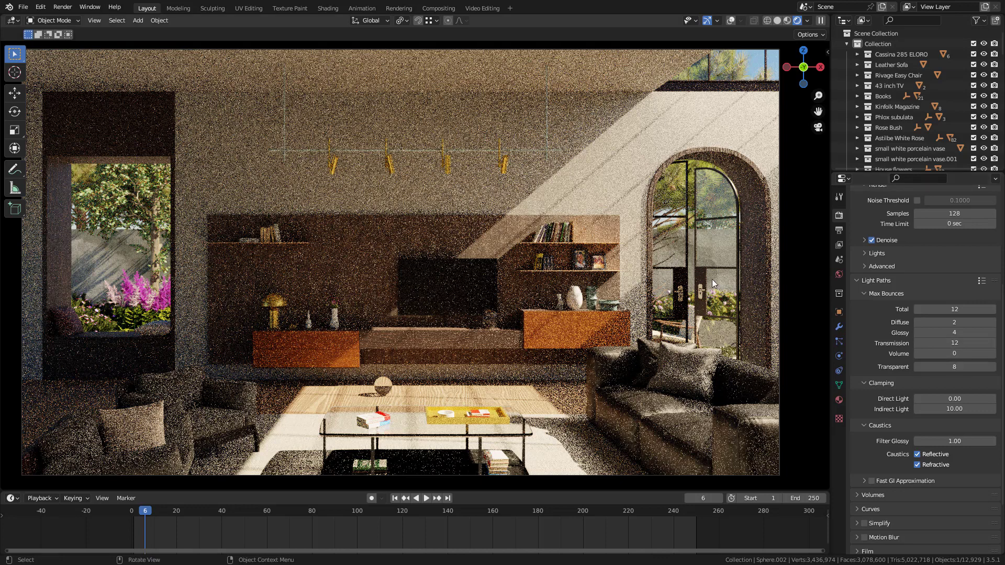
Test 0 maximum Transparent bounces on the viewport render and set the value back to 8
click(955, 367)
text(0)
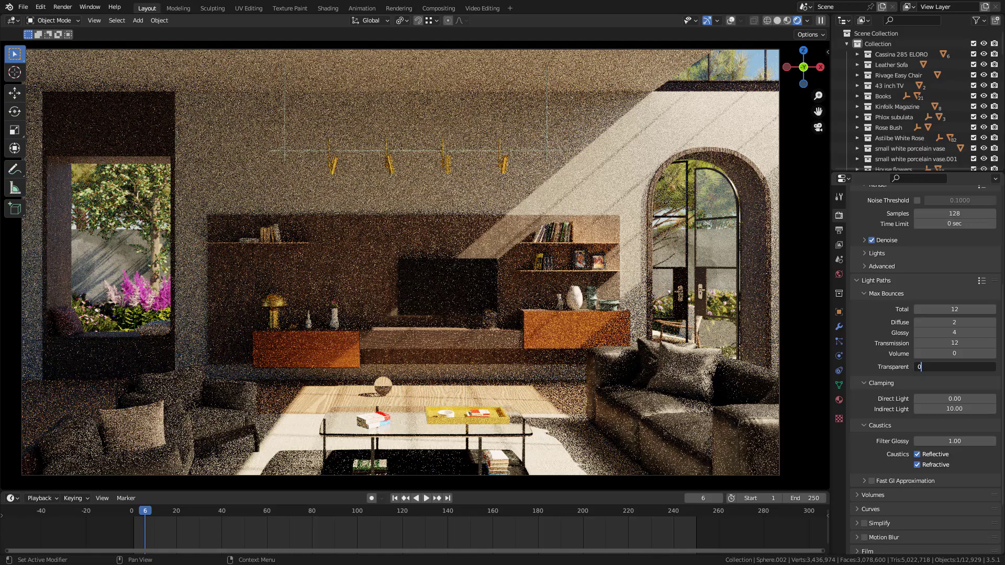
key(Return)
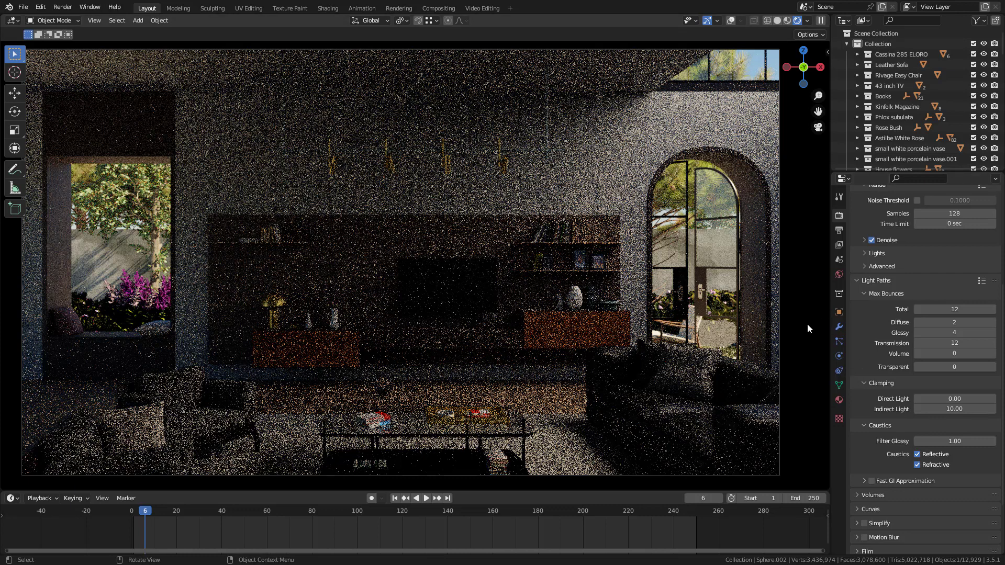
click(920, 367)
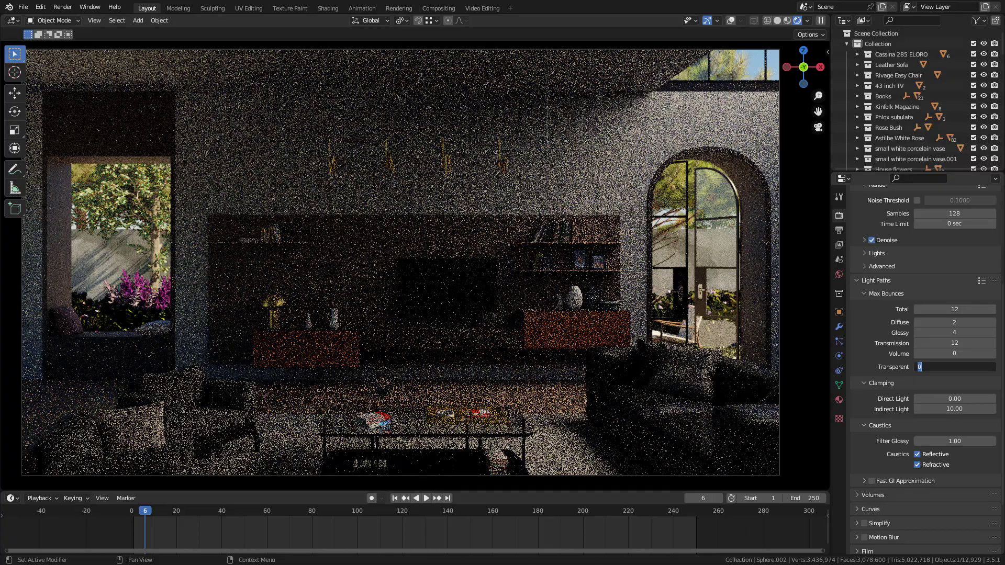
text(8)
key(Return)
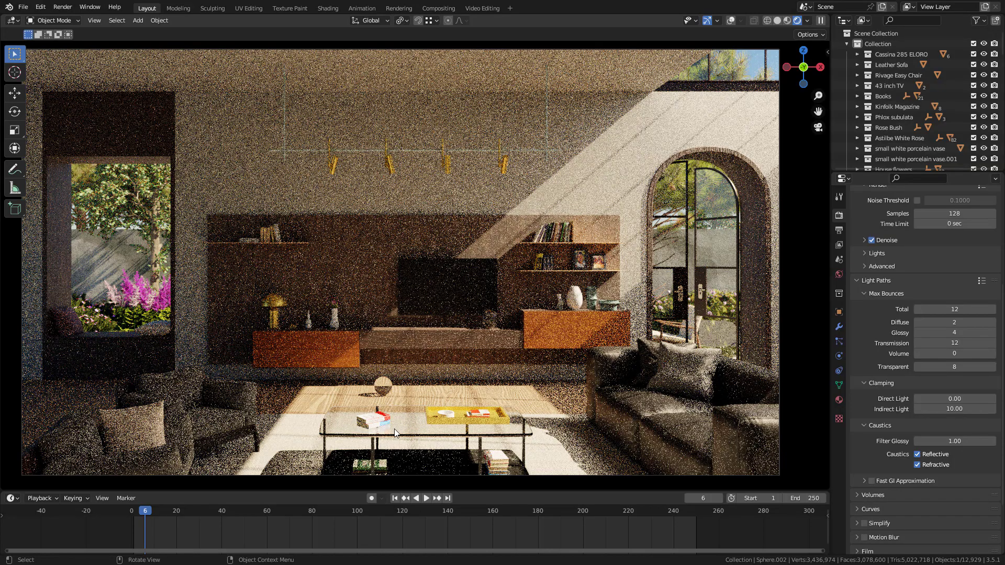
Test 0 maximum Transmission bounces on the glass doors and table, and set the value back to 12
click(926, 343)
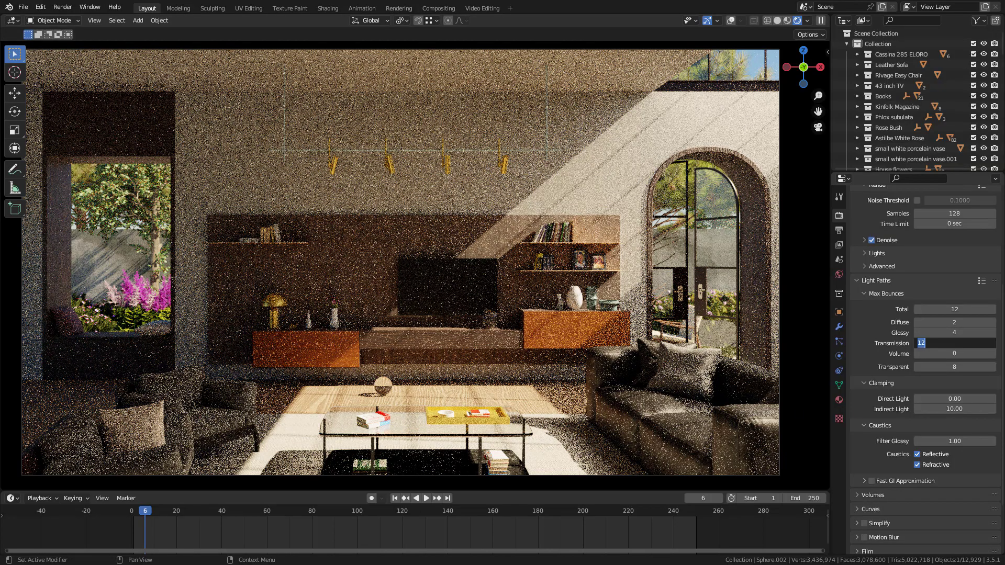
text(0)
key(Return)
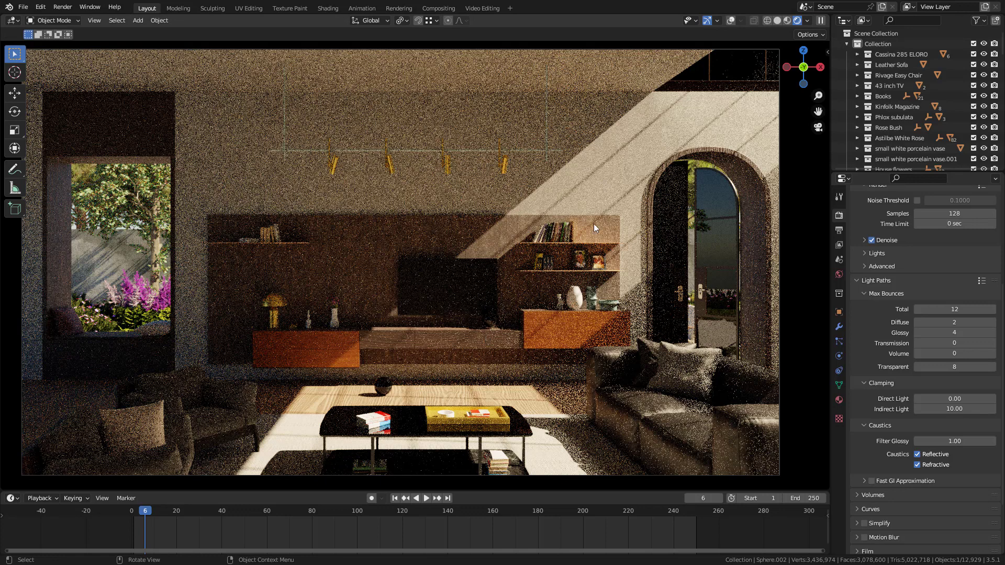
click(954, 343)
text(12)
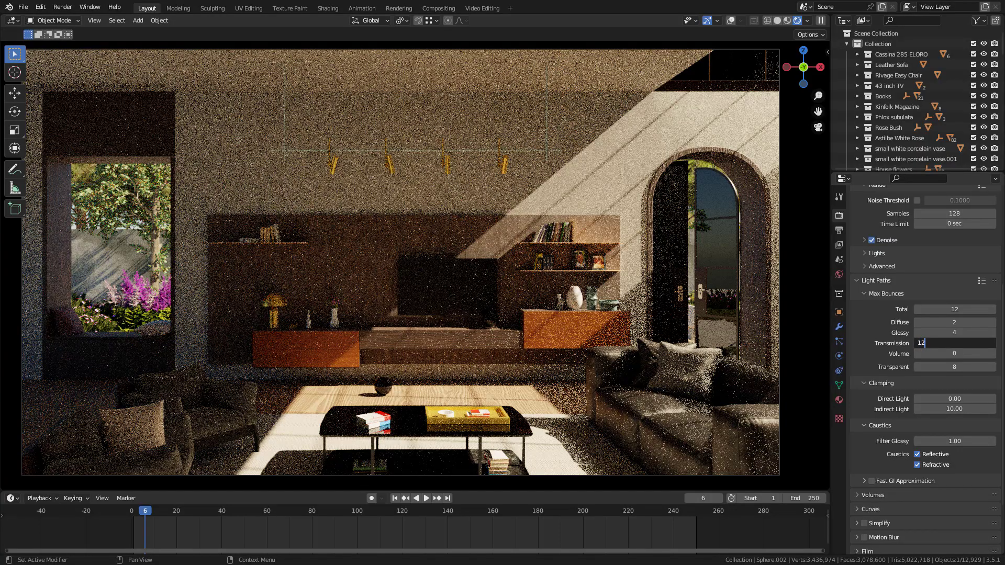
key(Return)
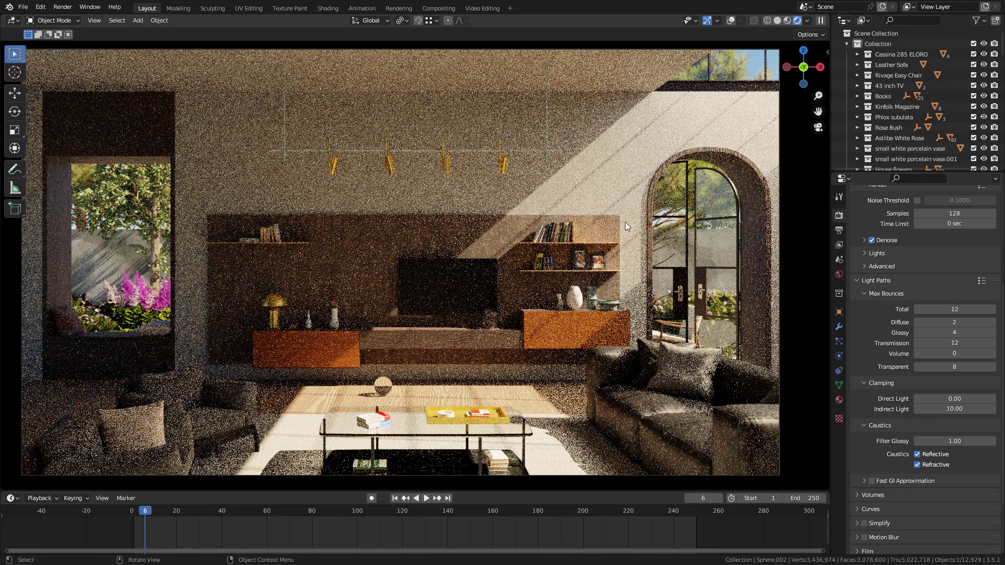
Test maximum Glossy bounces of 20 and 40 on the viewport render, and settle on 12
click(955, 331)
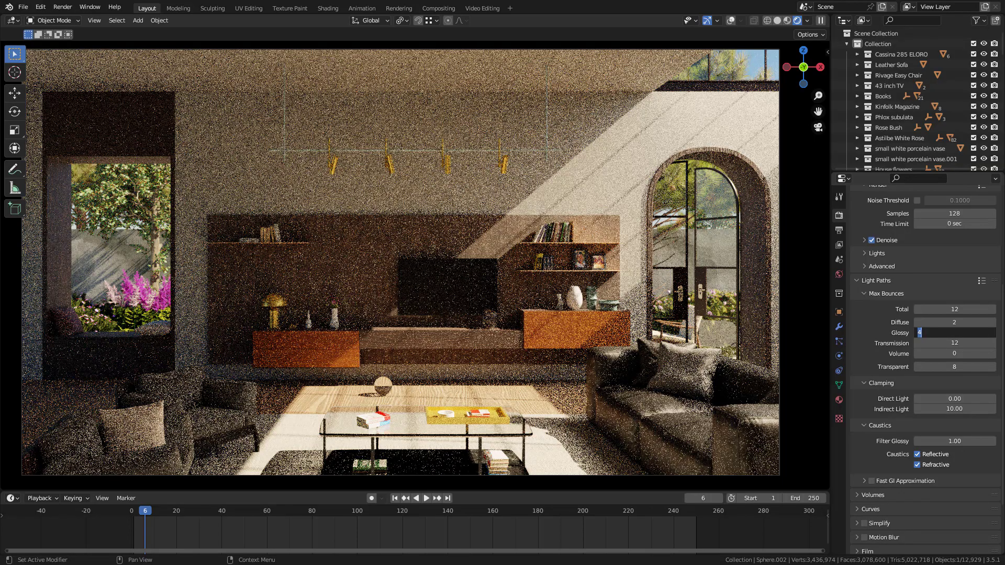
text(20)
key(Return)
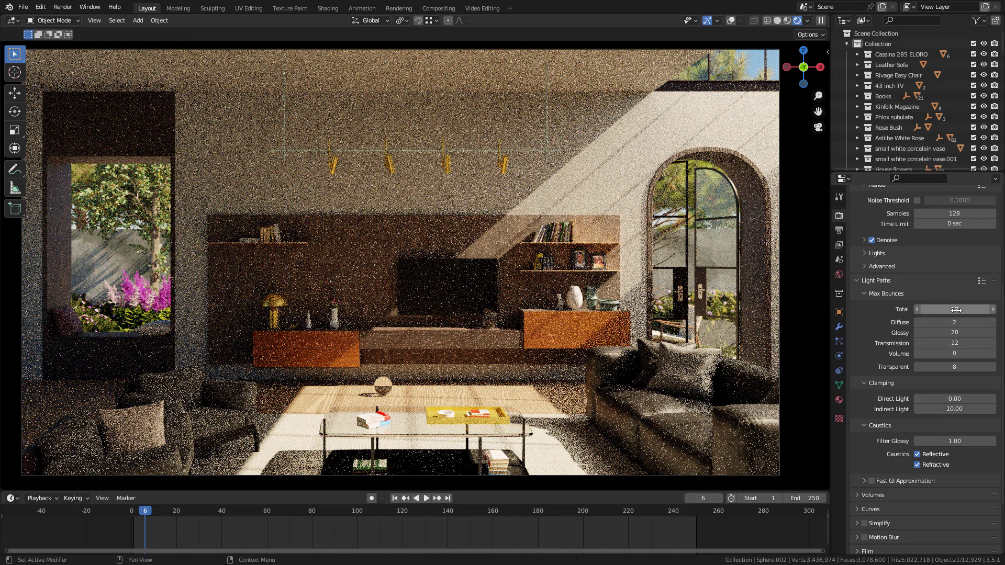
click(950, 333)
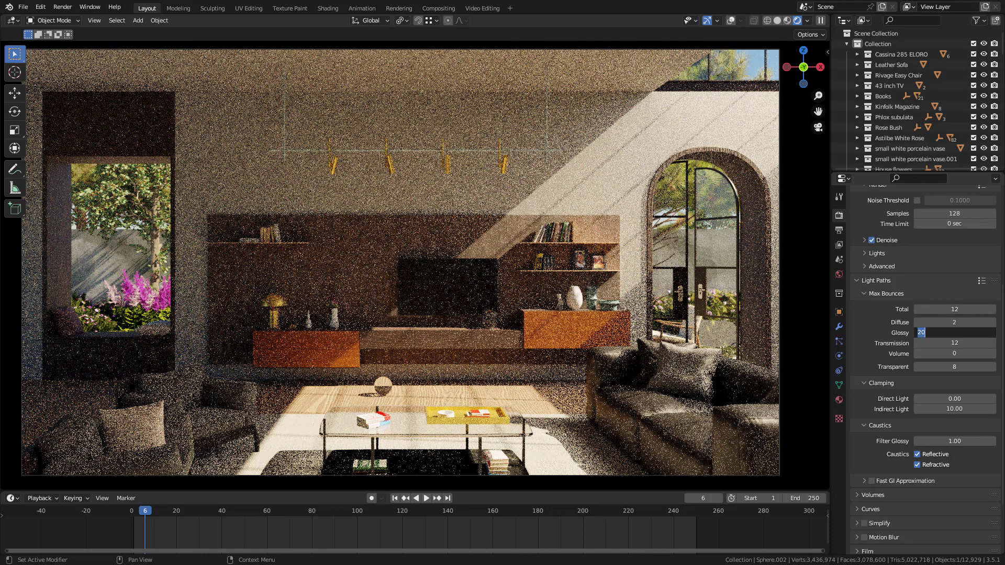
text(40)
key(Return)
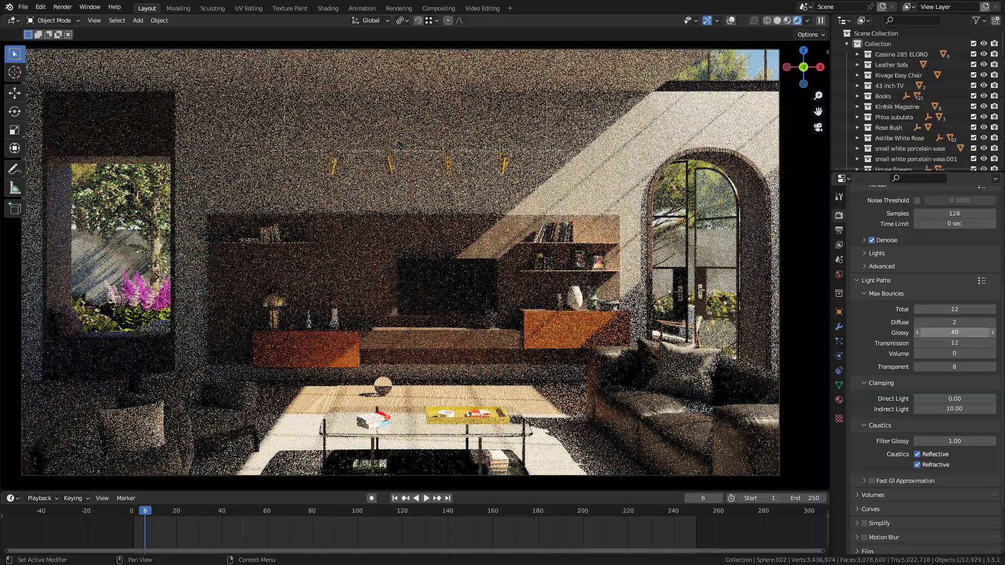
click(950, 333)
text(12)
key(Return)
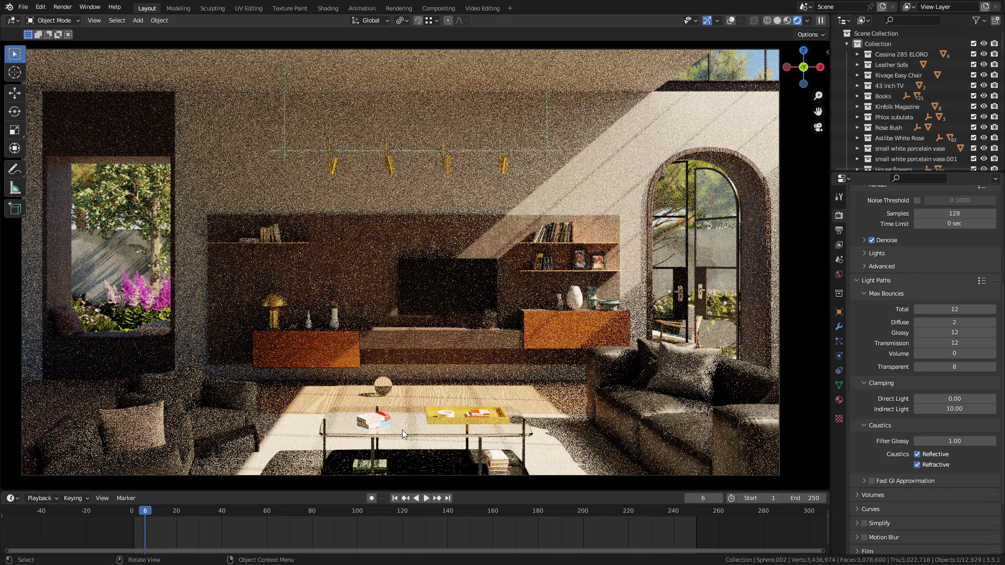
Test 0 and 4 maximum Glossy bounces on the viewport render, and set the value back to 12
double_click(954, 333)
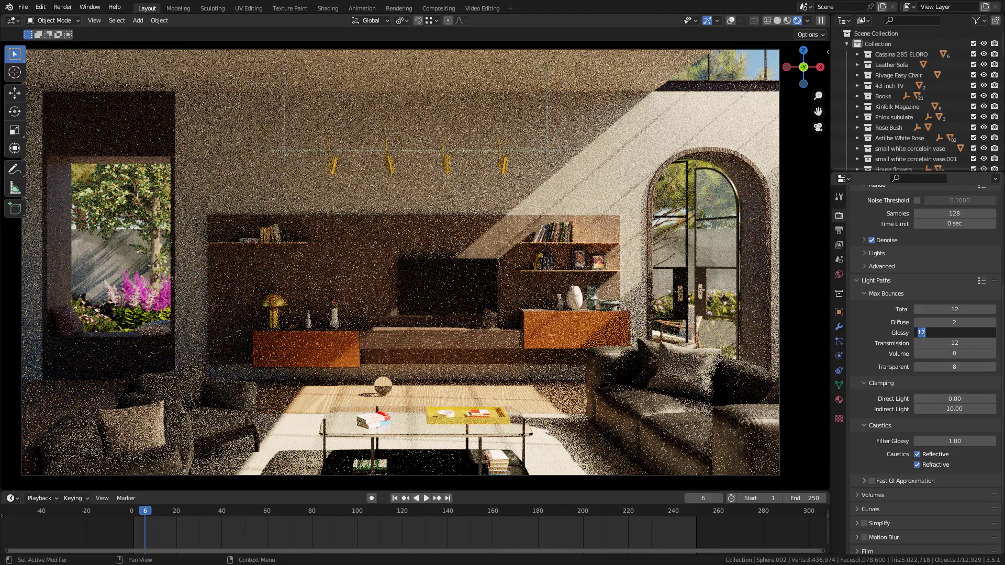
text(0)
key(Return)
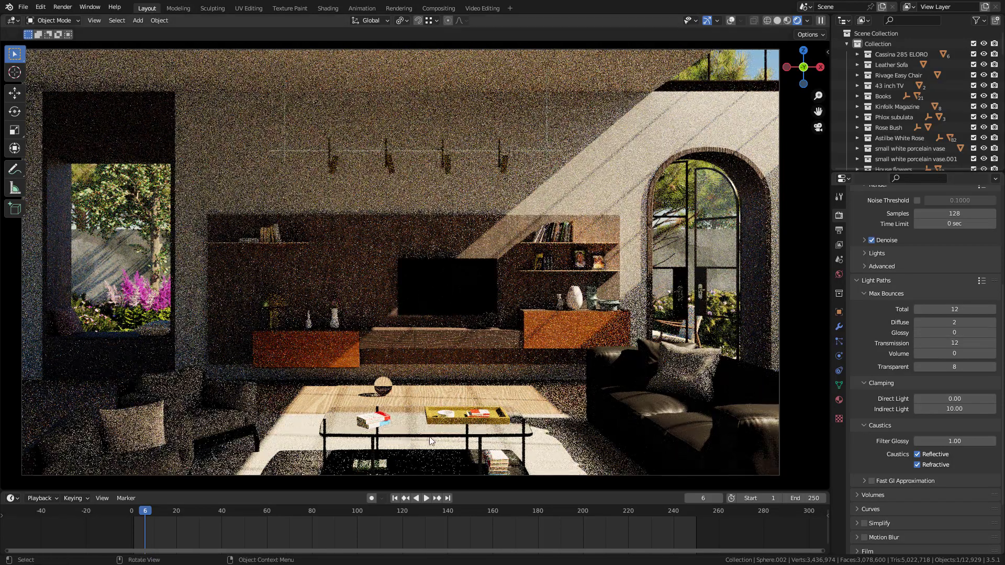
double_click(954, 333)
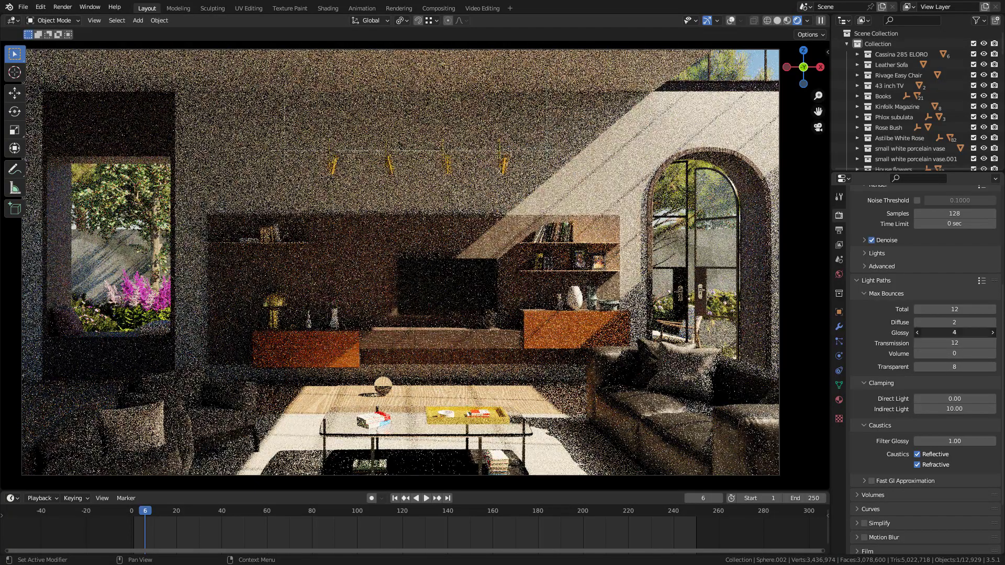
drag(955, 332, 974, 332)
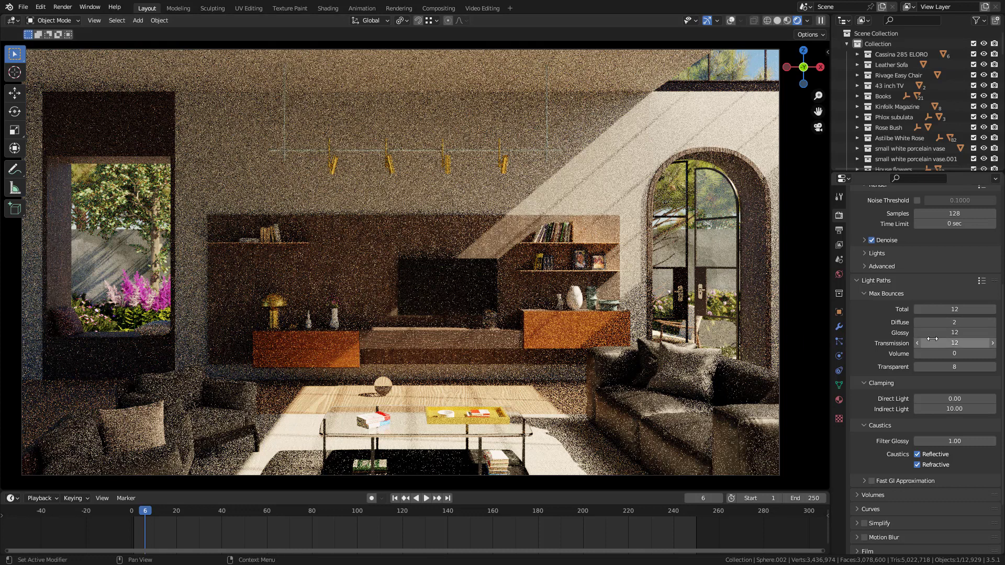
Try the viewport render without Reflective and Refractive caustics, and restore both options
click(918, 454)
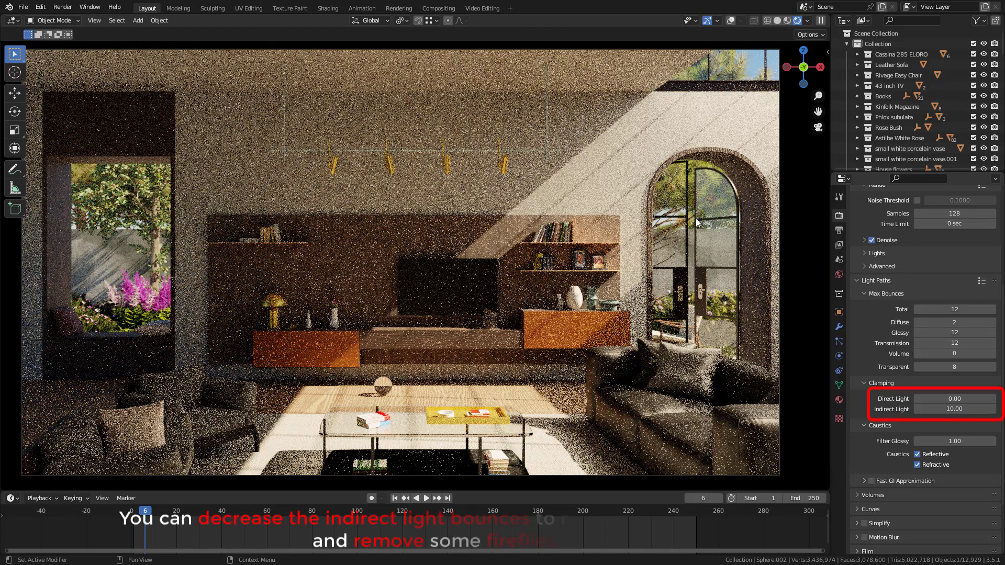
drag(917, 465, 917, 455)
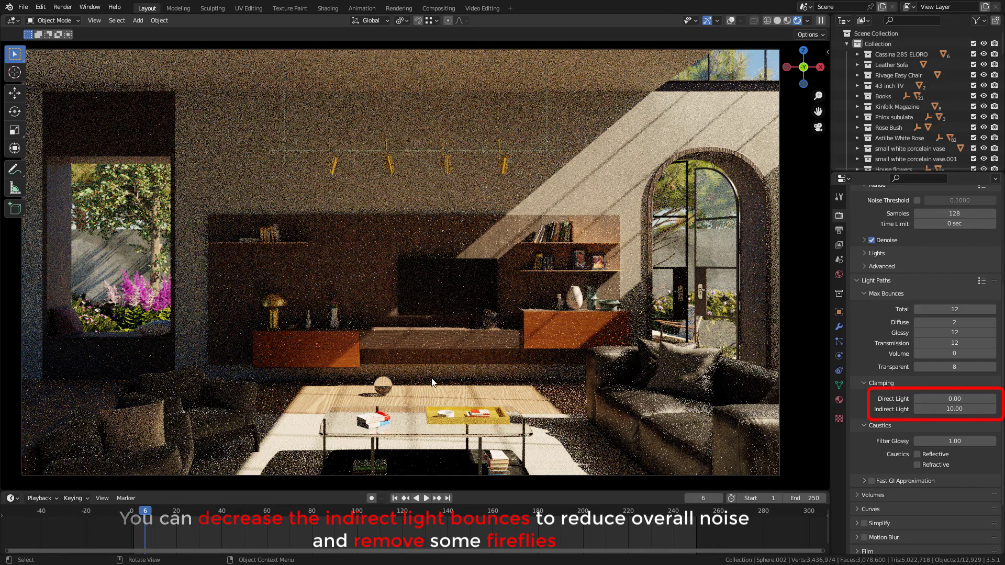
key(ctrl+z)
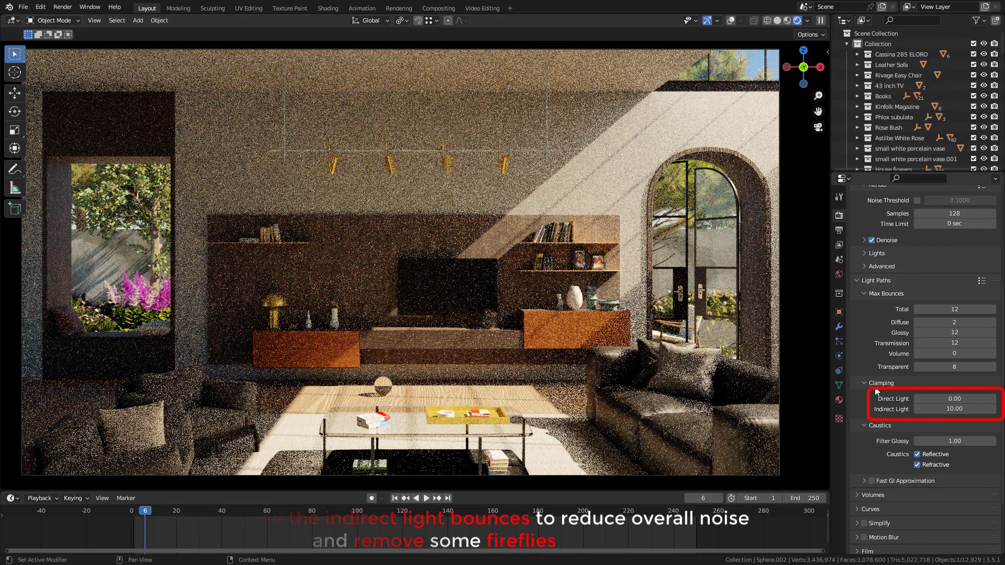
Enable Fast GI Approximation in the Light Paths settings and set its AO Distance to 4 m
click(869, 280)
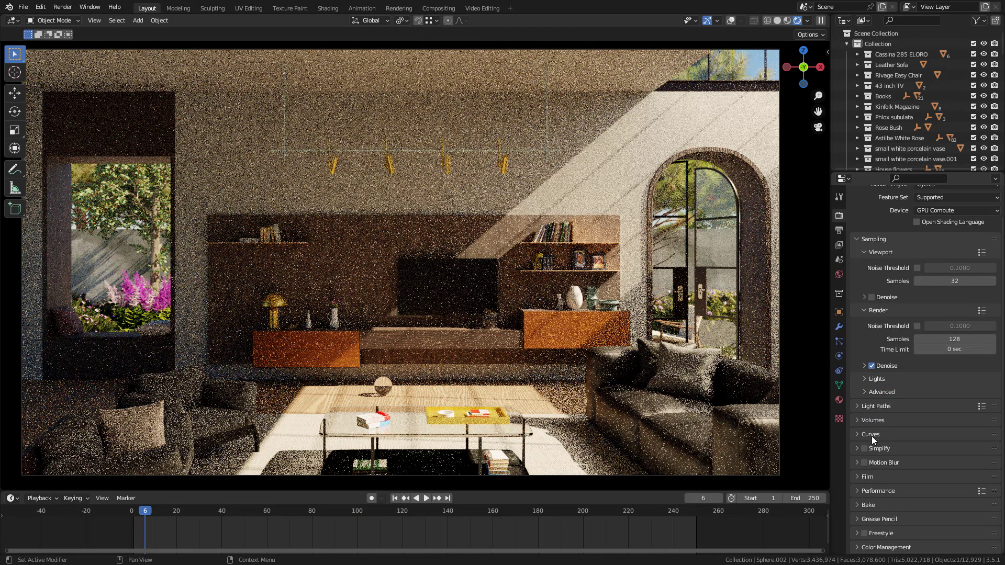
click(868, 405)
scroll(888, 497, down, 8)
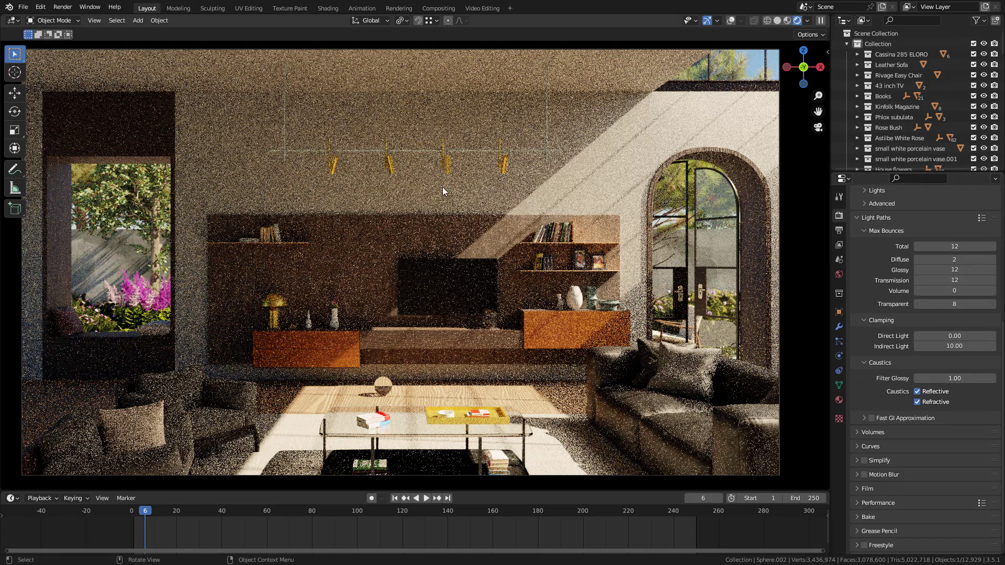
click(871, 418)
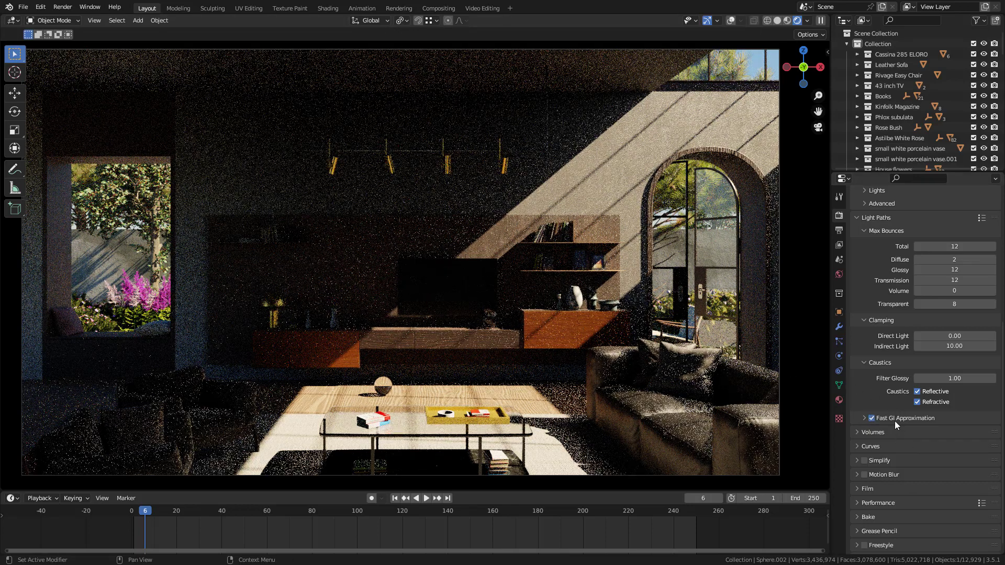
click(864, 418)
click(952, 457)
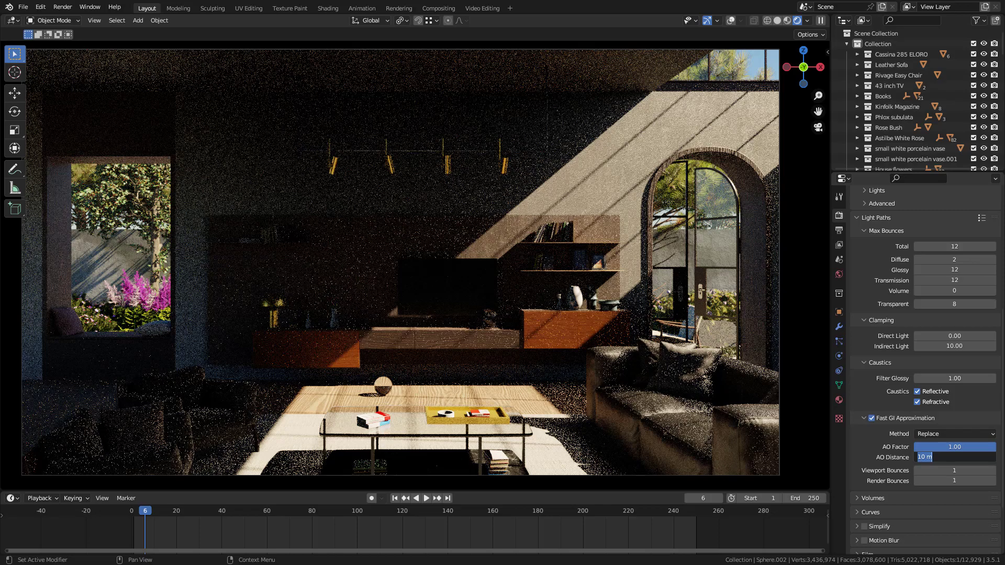
text(4)
key(Return)
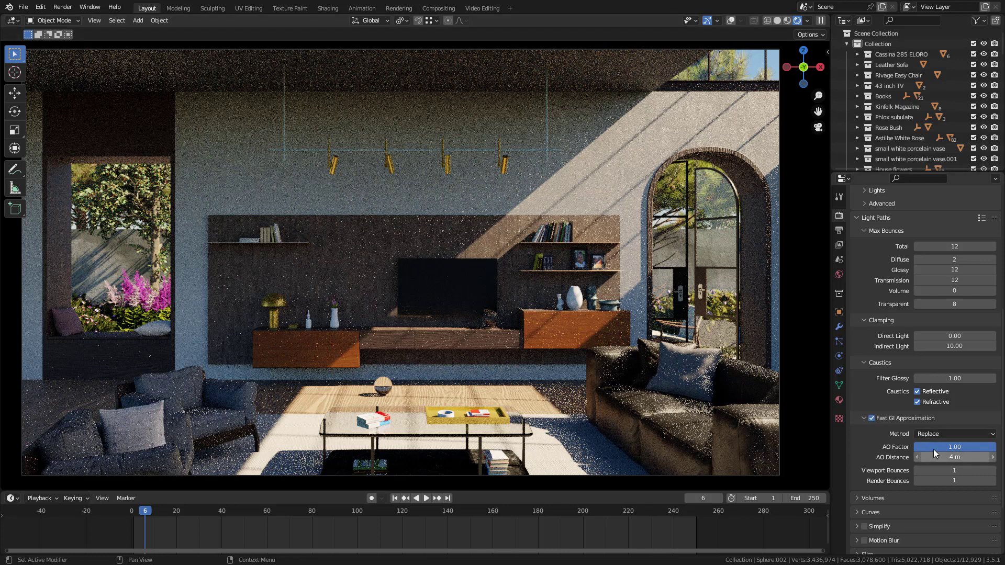
Switch the Fast GI Approximation method to Add and set the AO Factor to 0.20
click(934, 432)
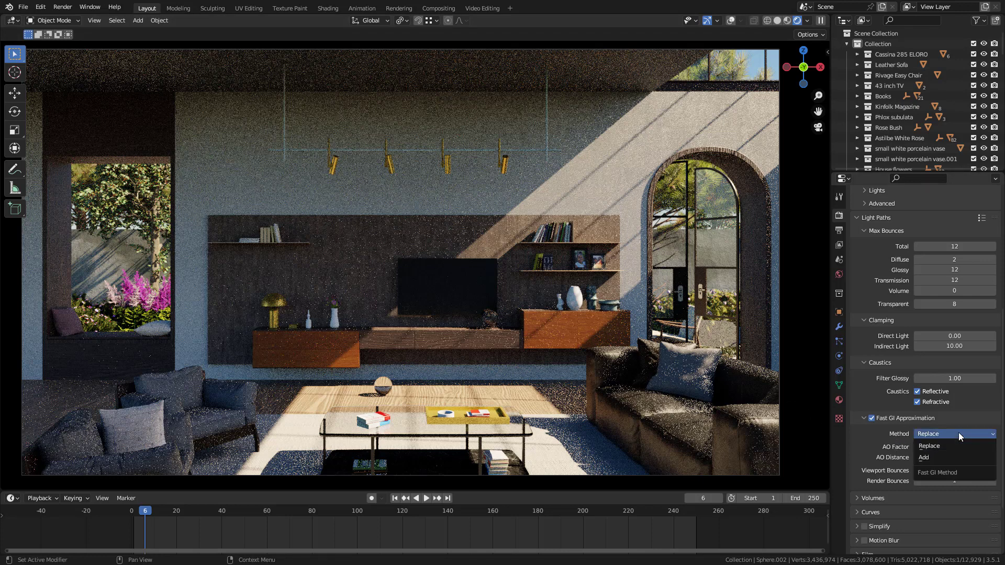
click(929, 458)
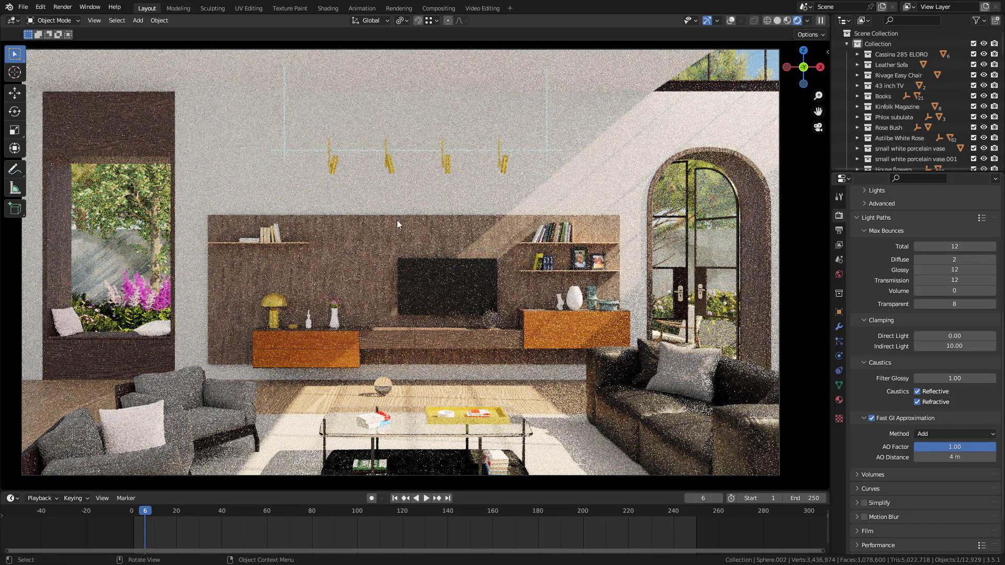
click(959, 446)
text(0.2)
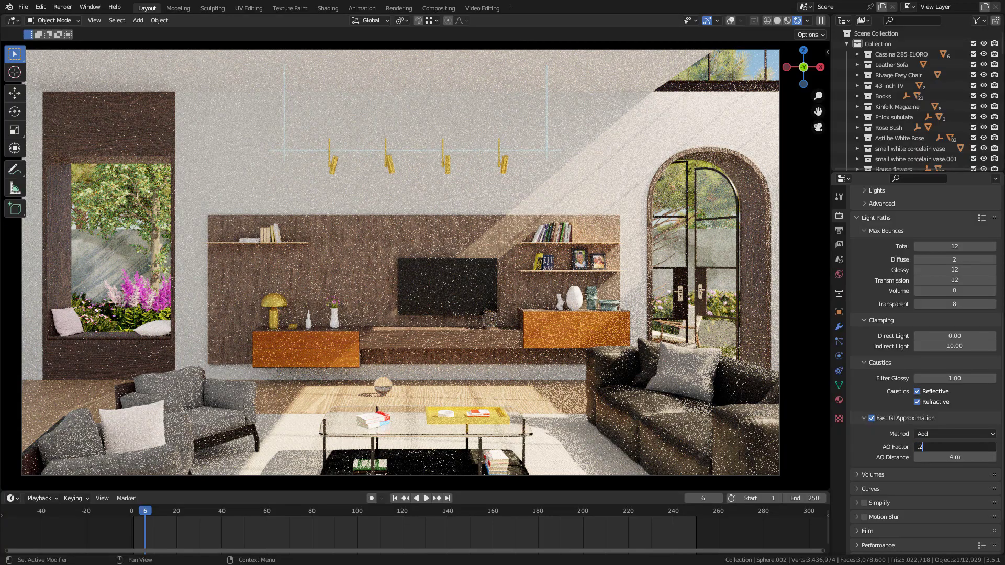
key(Return)
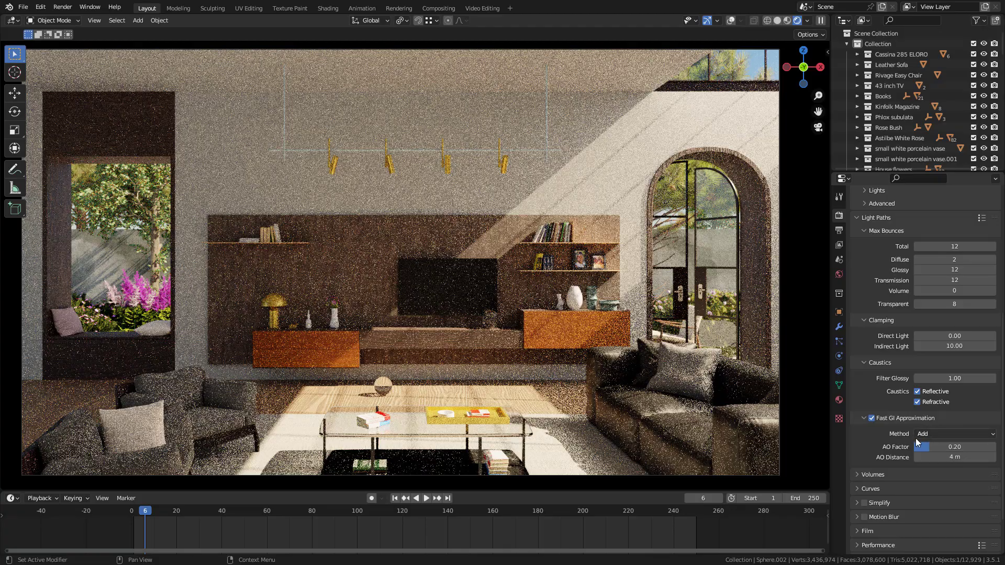
Compare the viewport render with and without Fast GI Approximation, and leave it disabled
click(872, 418)
click(864, 418)
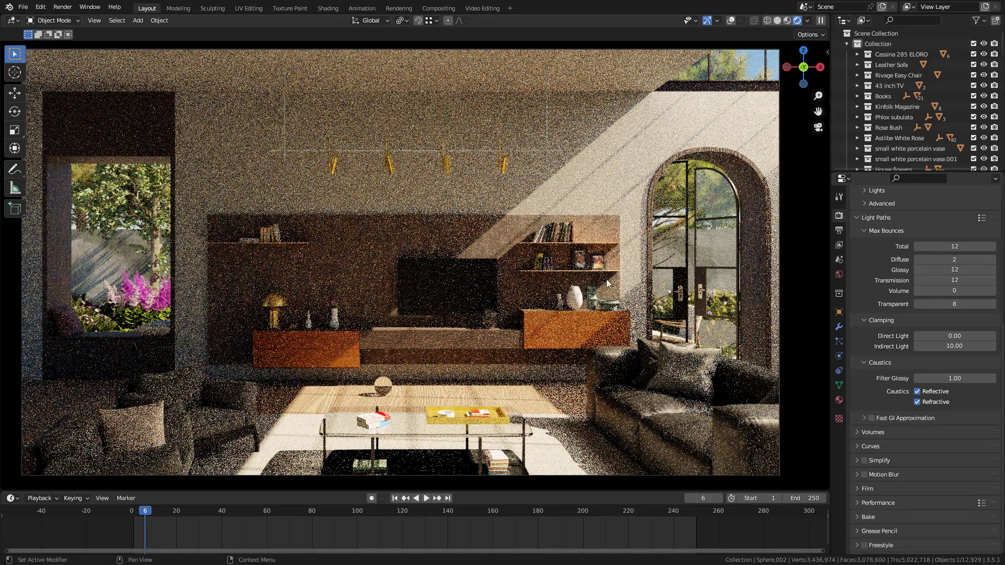
click(872, 418)
click(872, 417)
click(872, 417)
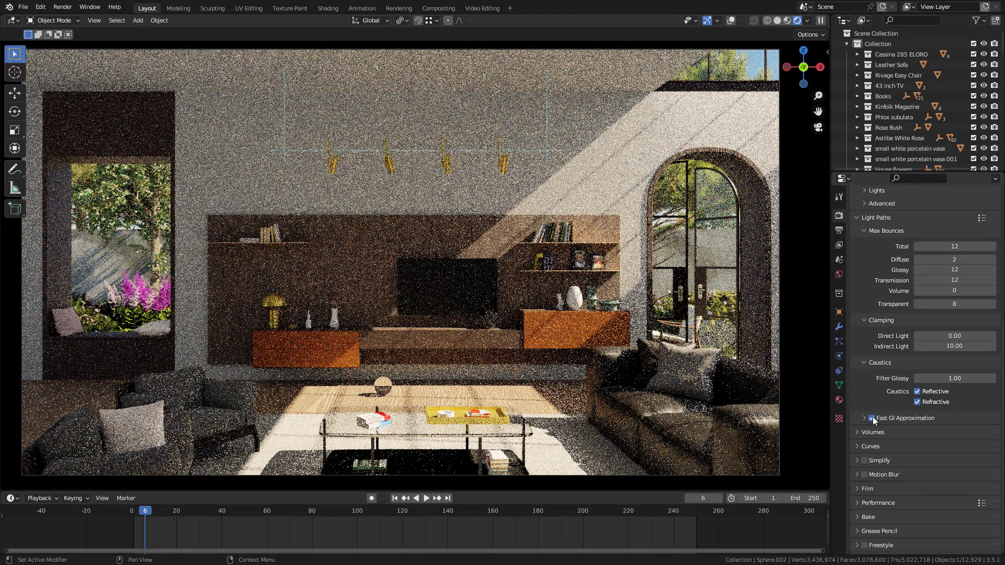
click(890, 419)
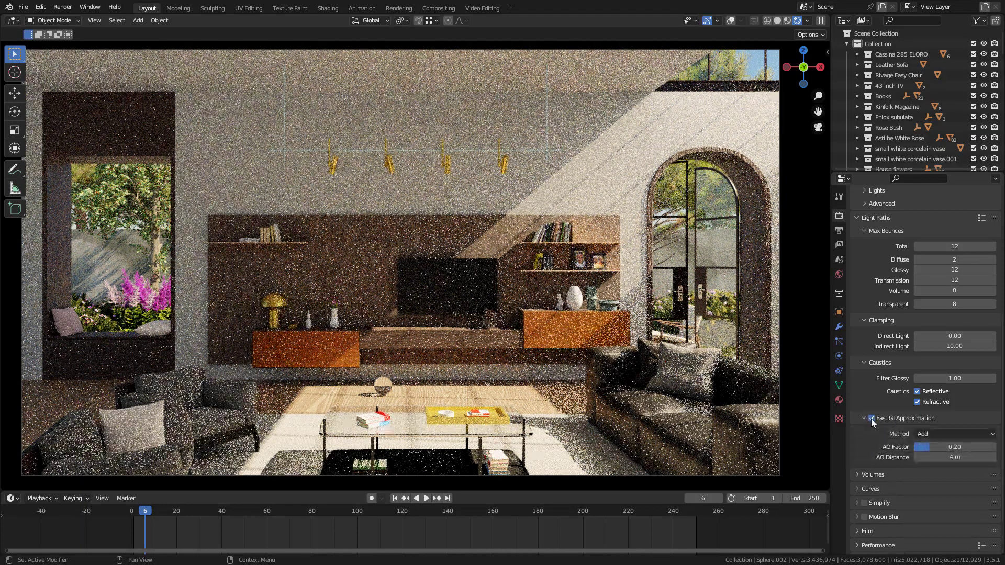
click(871, 418)
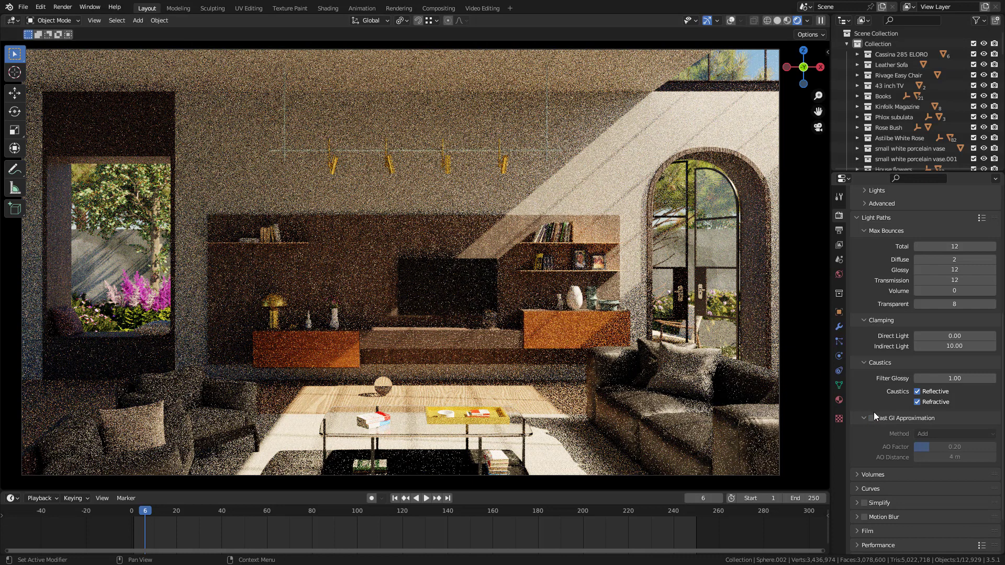
Collapse the Fast GI Approximation settings and expand the Performance settings to examine the tiling and Persistent Data options
click(889, 418)
click(879, 503)
scroll(875, 388, down, 5)
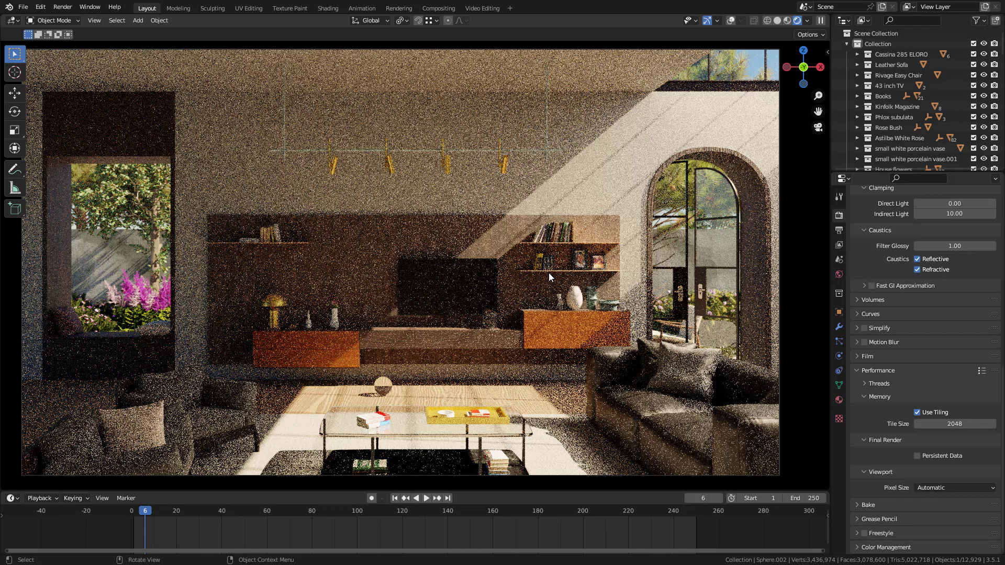
Open the World properties to show the Sky Texture surface settings
click(839, 274)
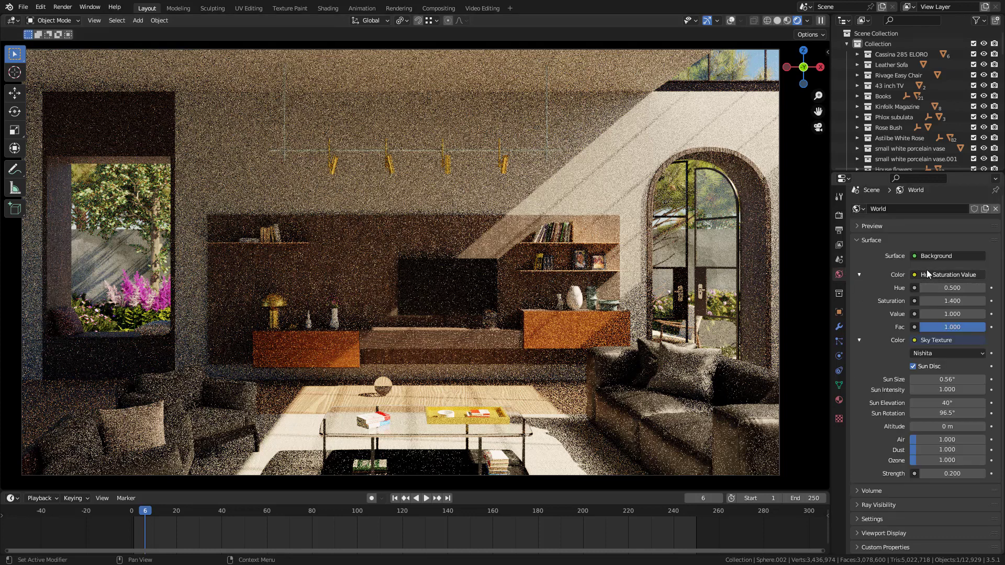